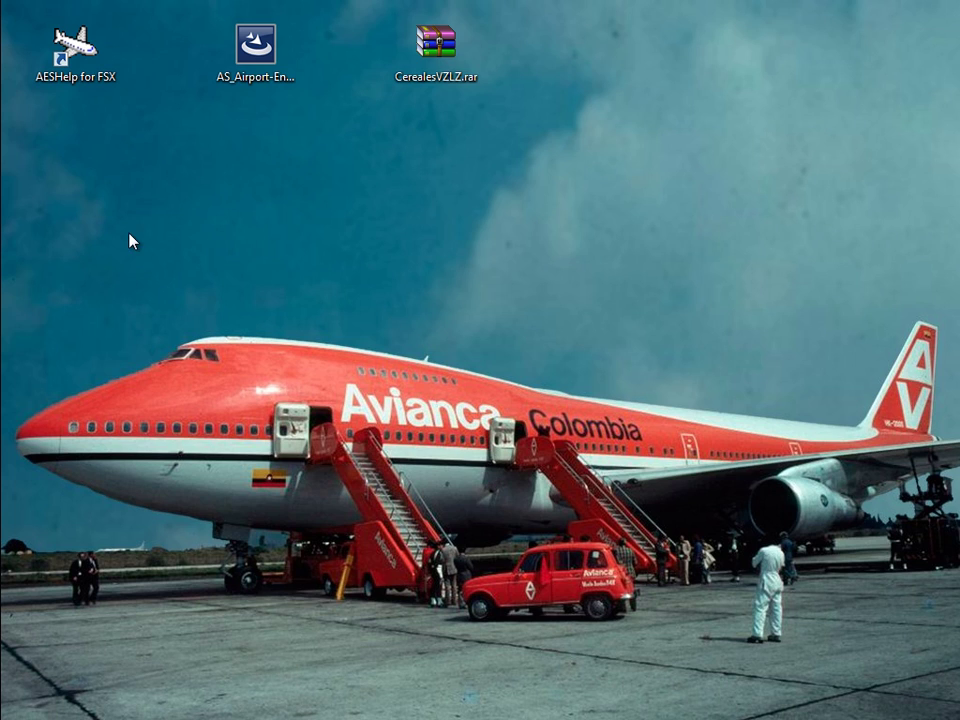
Launch AESHelp for FSX and open its airport activation list (Activacion de Aeropuertos)
click(252, 88)
double_click(258, 95)
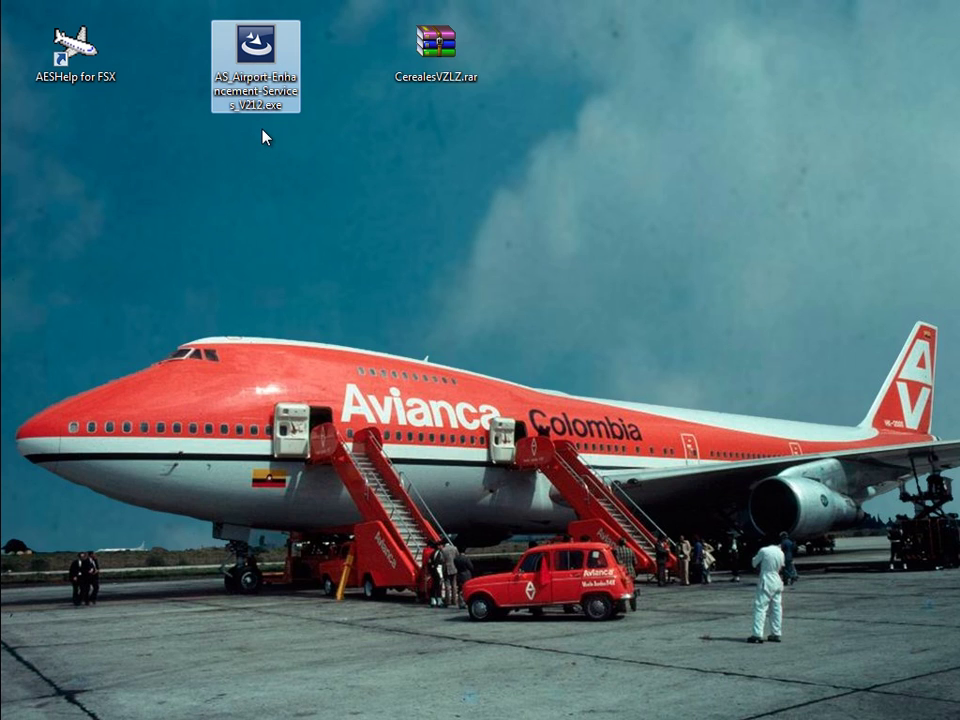
click(105, 70)
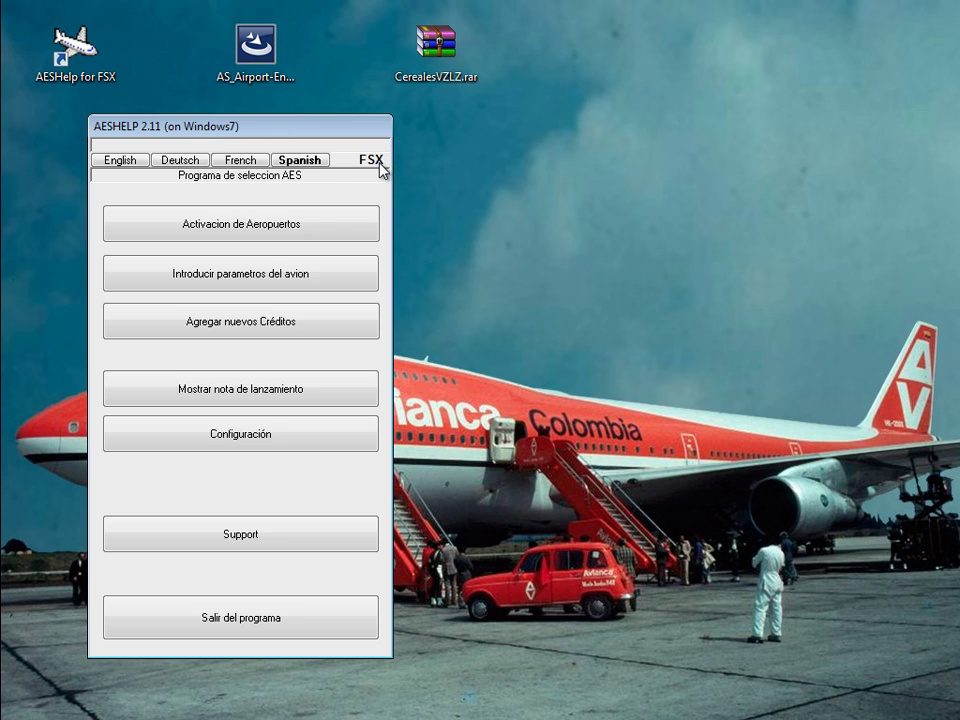
click(322, 233)
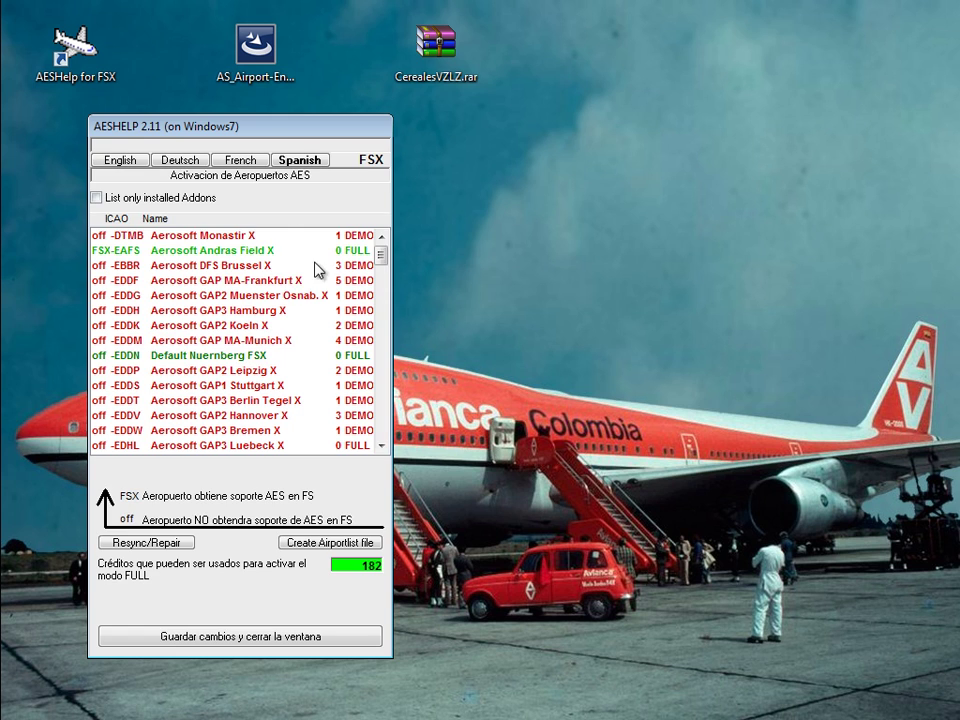
List only the installed addons and assign credits to activate Simwings/AS MA-London Heathrow in full mode
drag(380, 262, 381, 292)
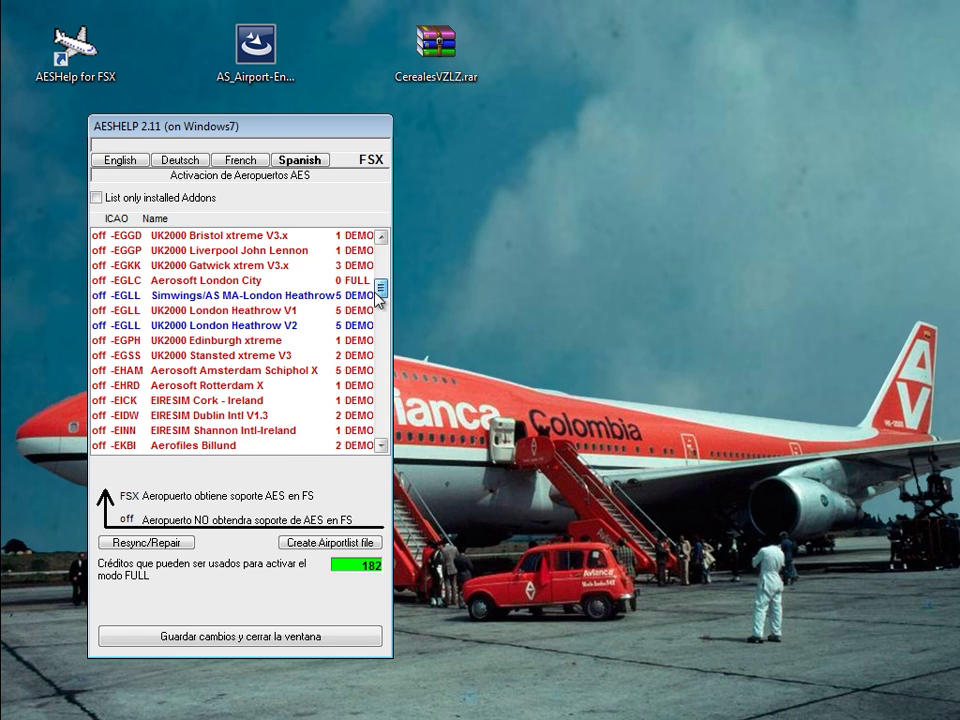
click(107, 200)
click(180, 266)
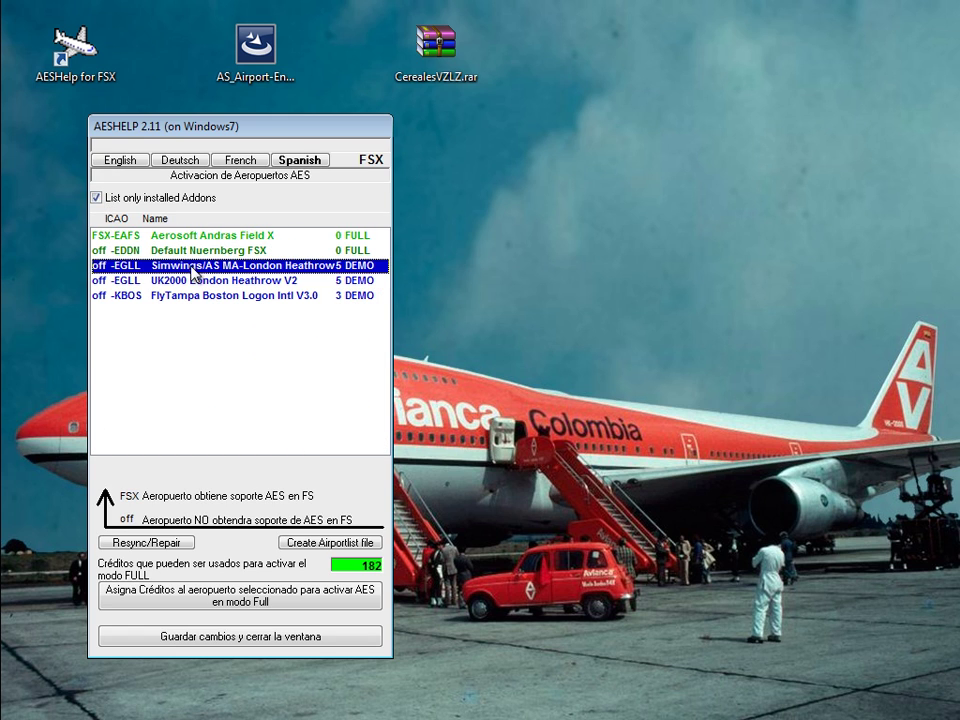
click(165, 600)
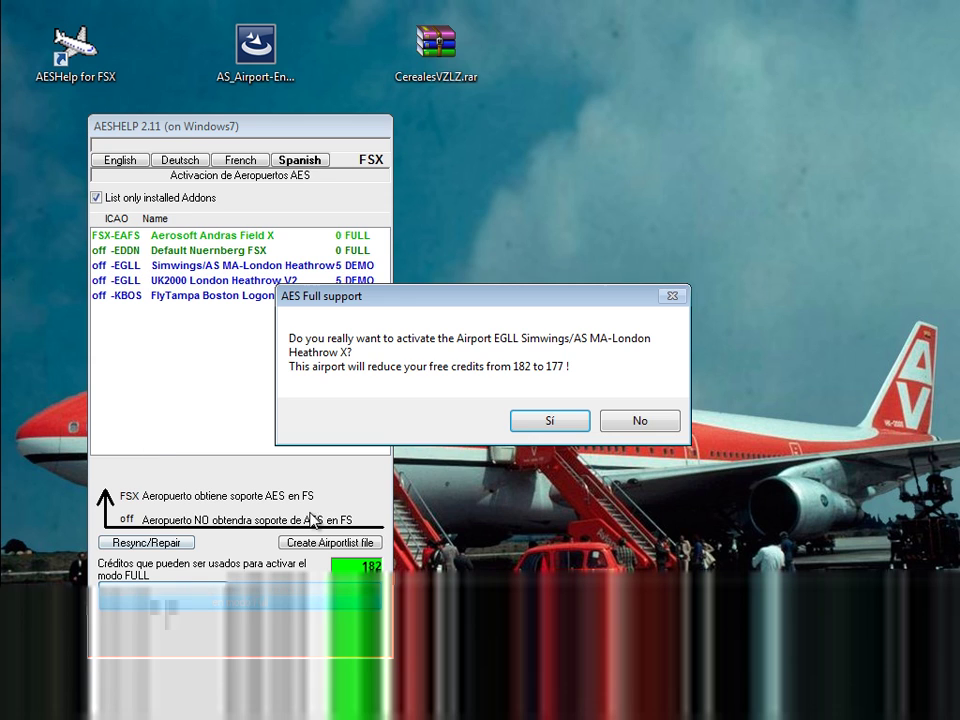
click(553, 418)
click(502, 403)
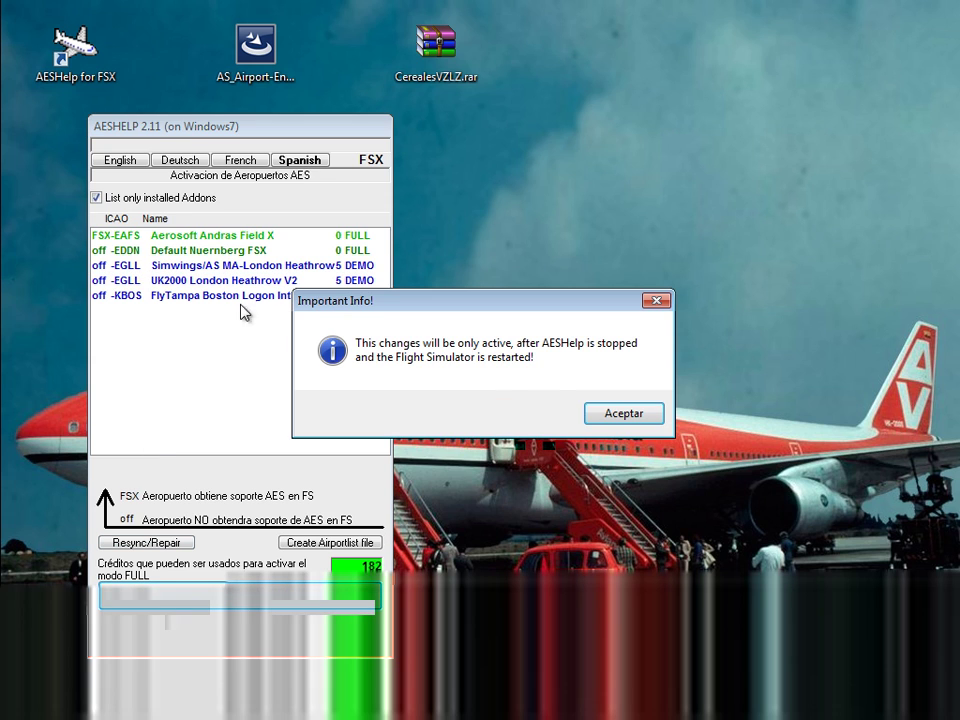
click(590, 407)
Assign credits to UK2000 London Heathrow V2 to activate it in full mode
click(238, 281)
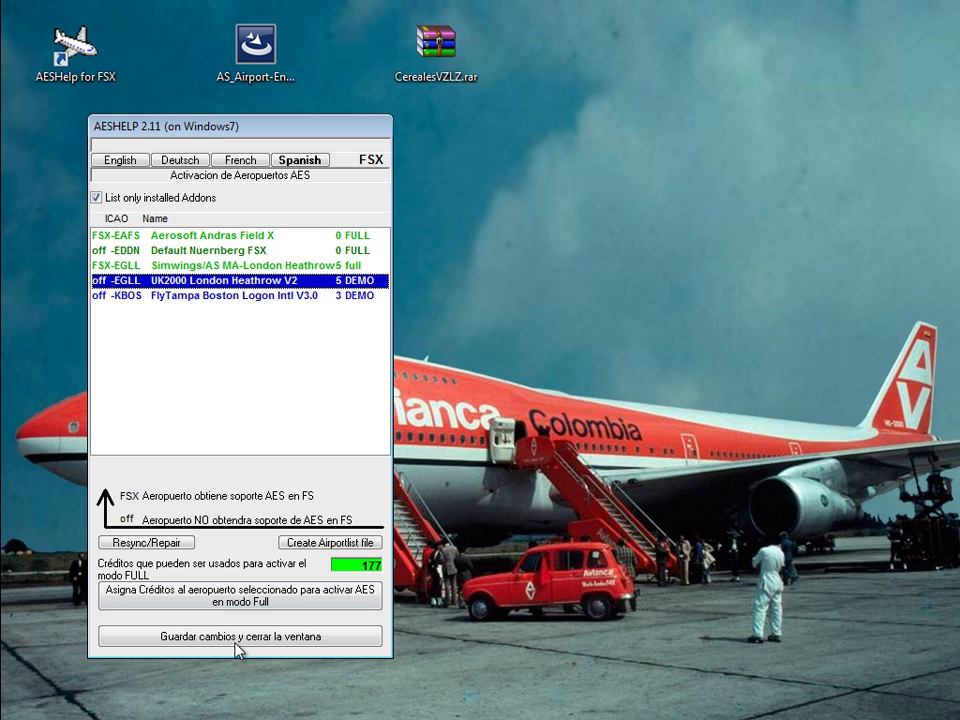
click(222, 605)
click(588, 411)
click(505, 408)
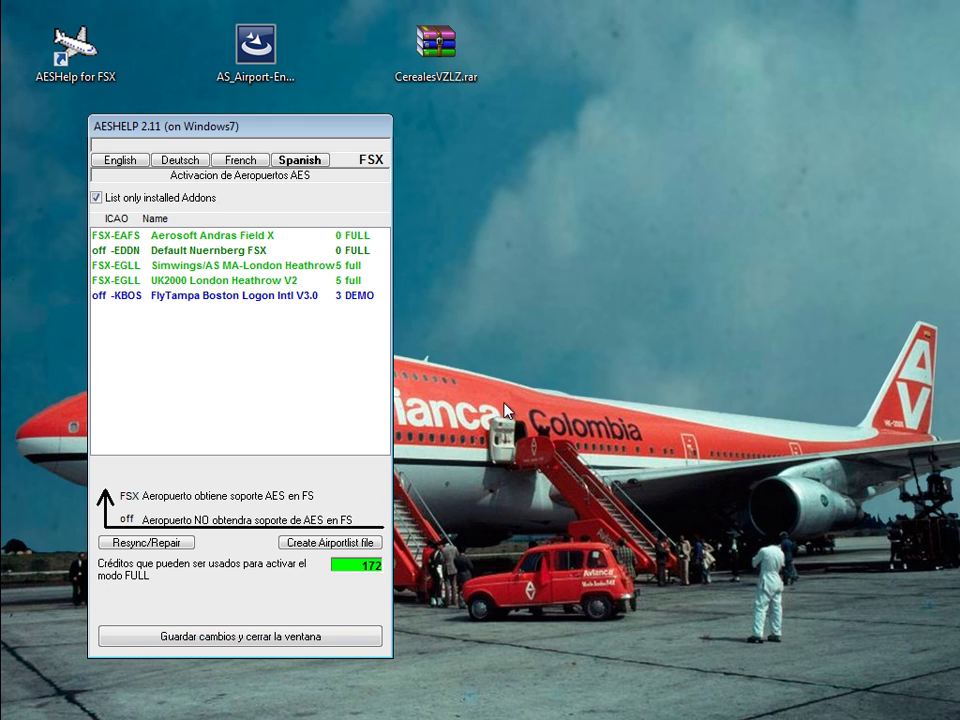
Assign credits to FlyTampa Boston Logon Intl V3.0 to activate it in full mode
click(221, 296)
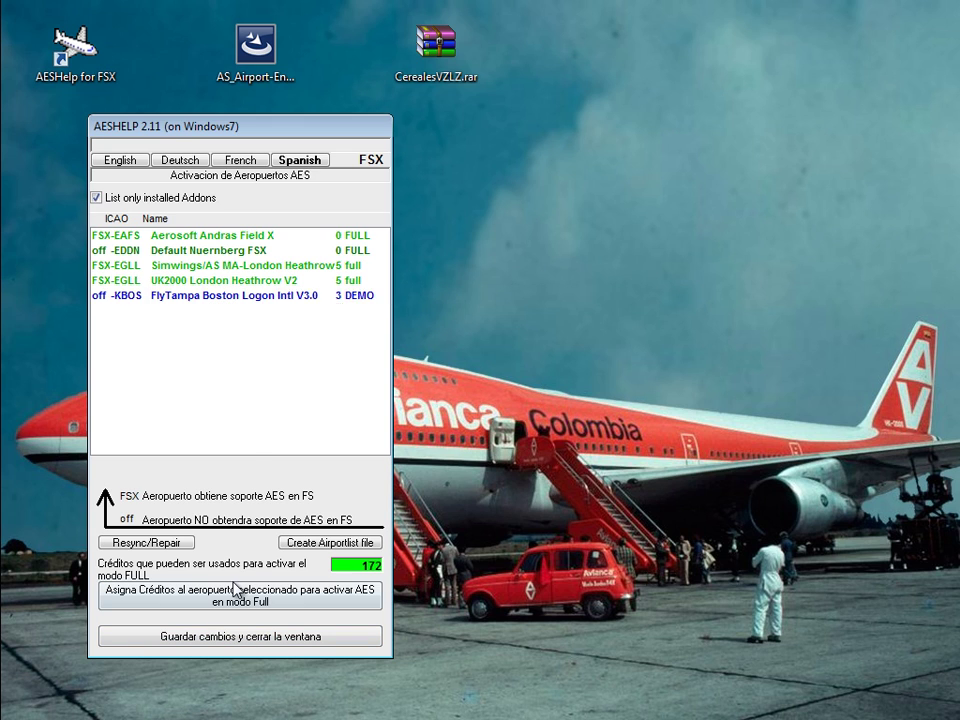
click(294, 590)
click(572, 413)
click(501, 410)
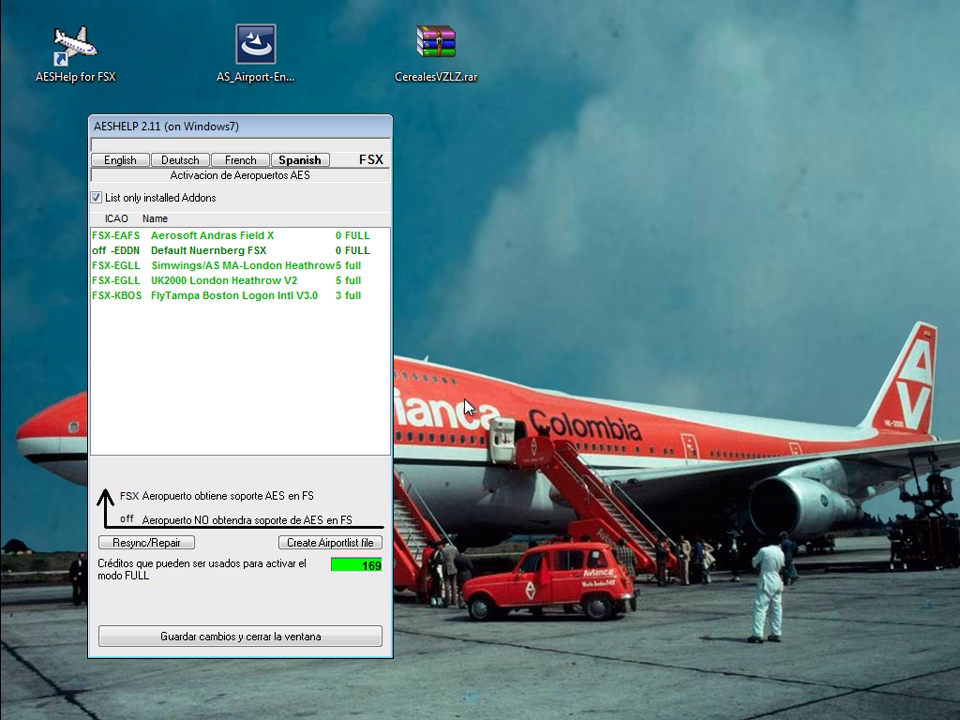
Examine the contents of the CerealesVZLZ.rar archive and close it
double_click(436, 42)
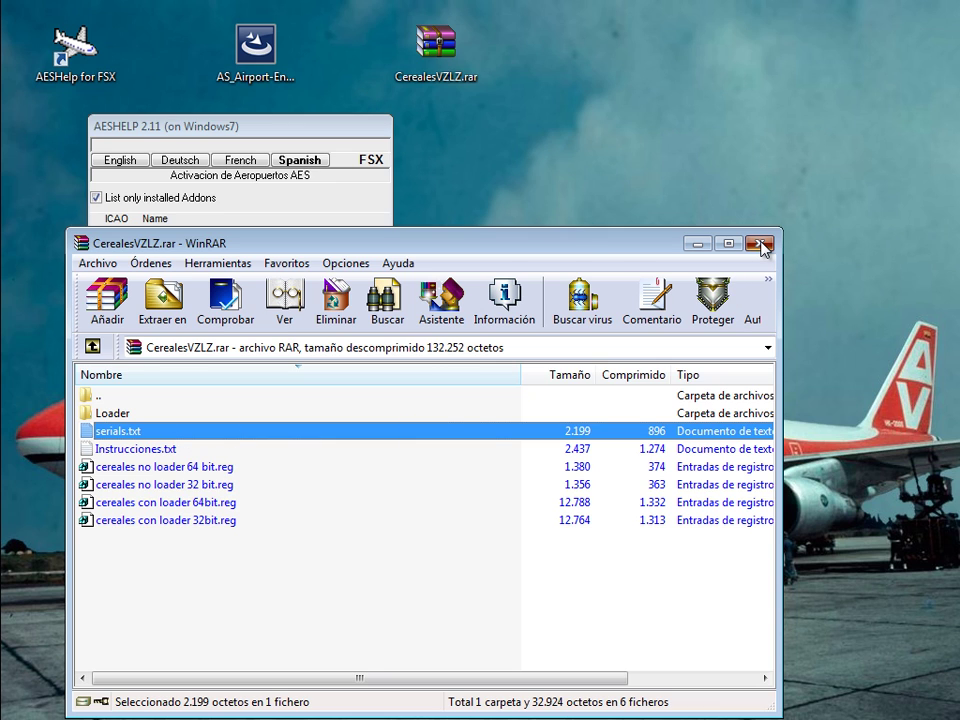
click(763, 249)
click(139, 399)
Turn on AES support for Default Nuernberg FSX, save the airport changes and exit AESHelp
click(193, 265)
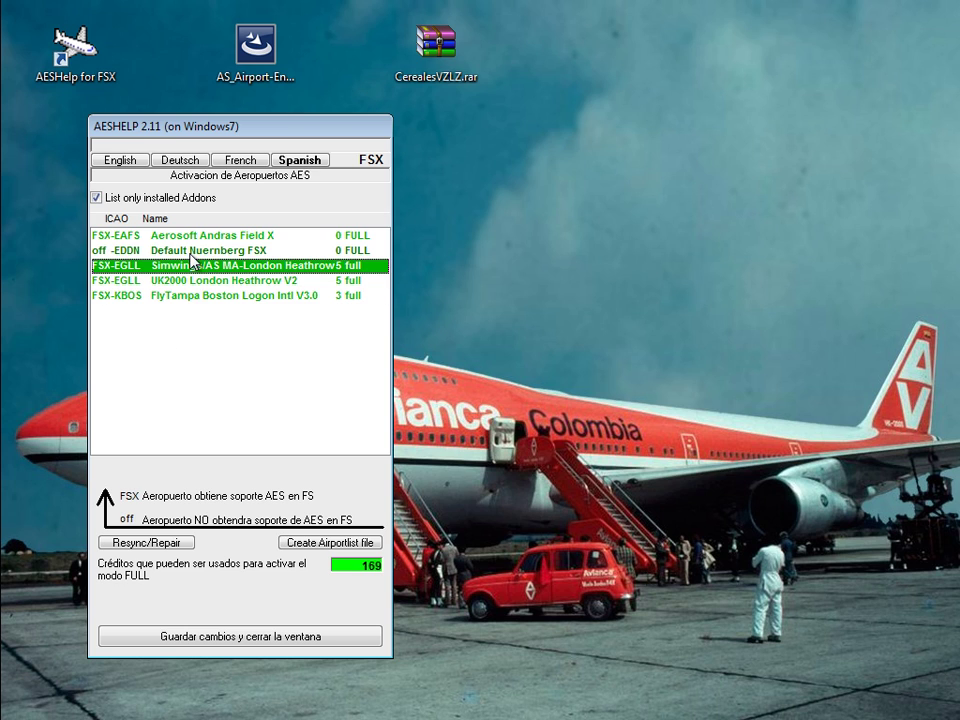
click(193, 252)
click(218, 636)
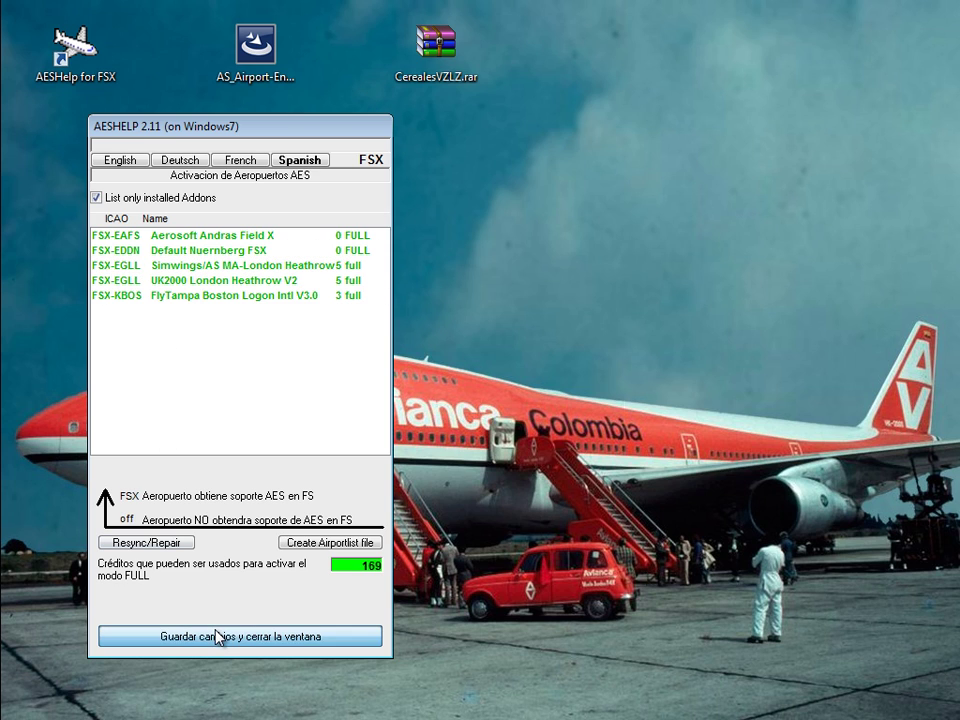
click(566, 416)
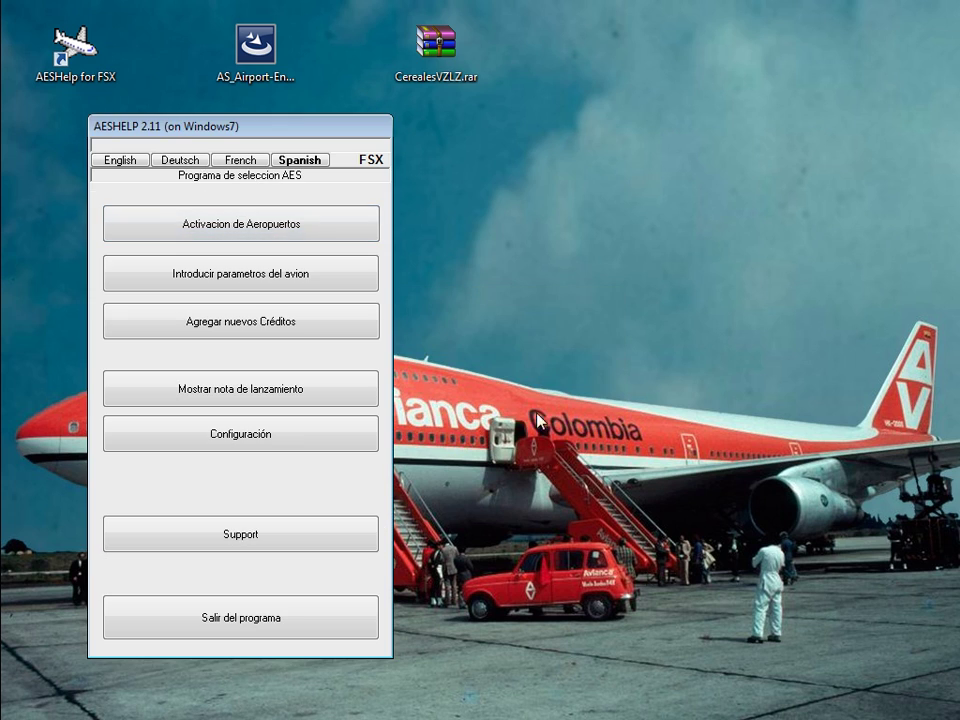
click(272, 618)
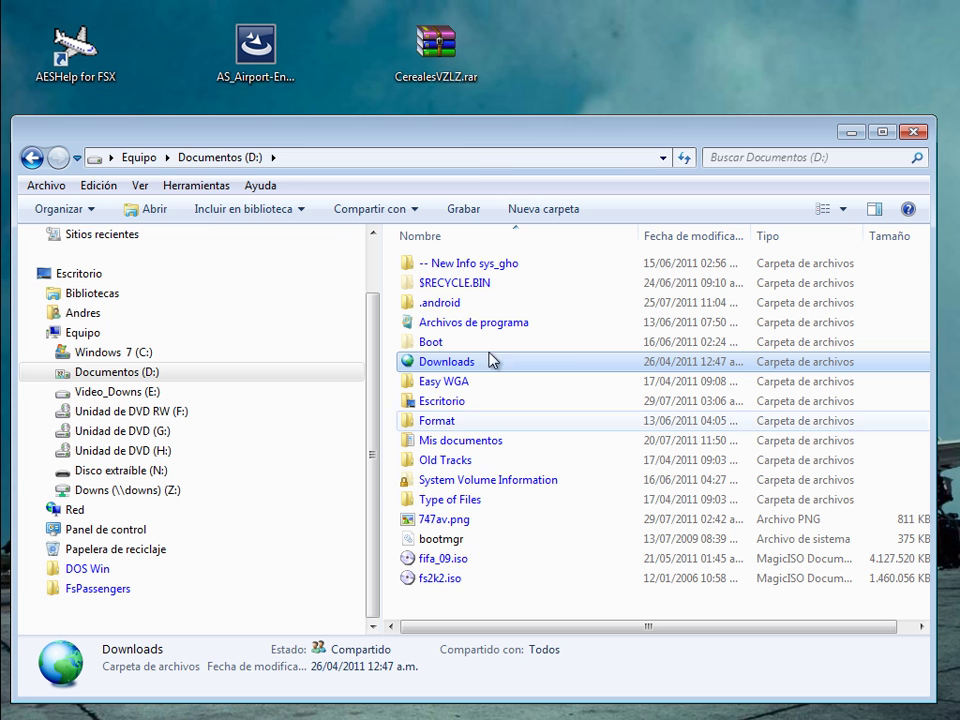
In Windows Explorer, go to the Aerosoft folder of Microsoft Flight Simulator X under C:, Archivos de programa (x86), Microsoft Games
drag(476, 146, 488, 136)
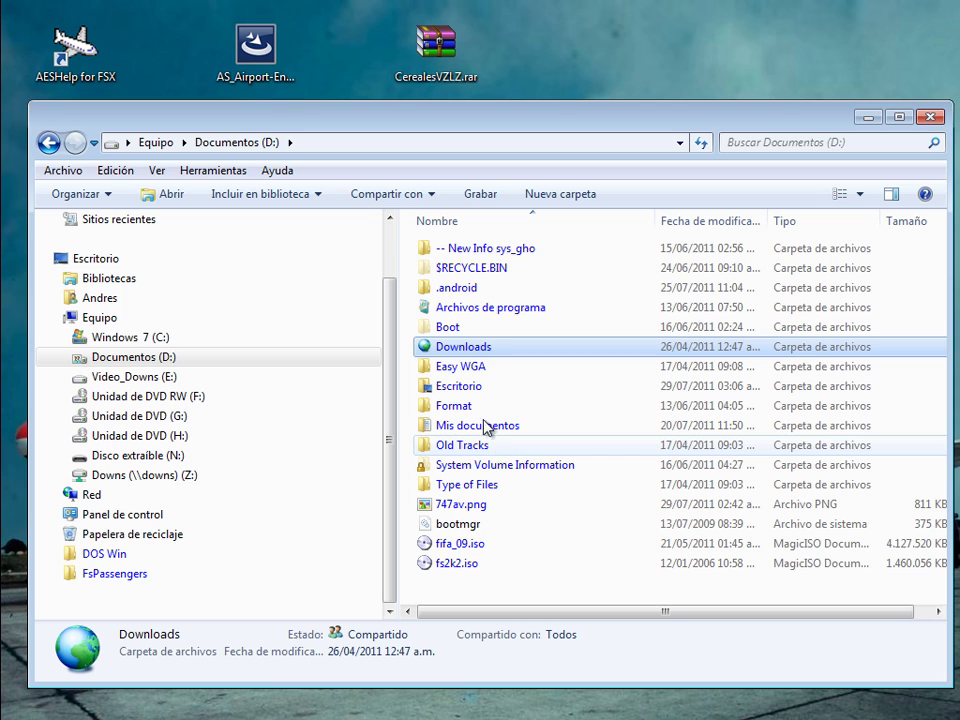
click(180, 338)
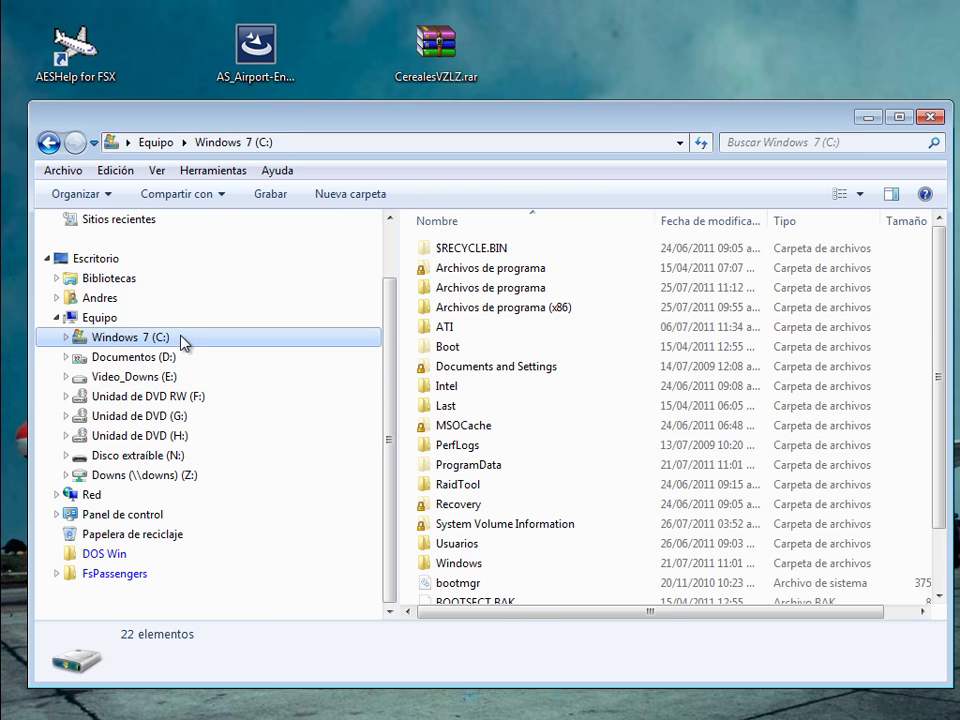
double_click(546, 307)
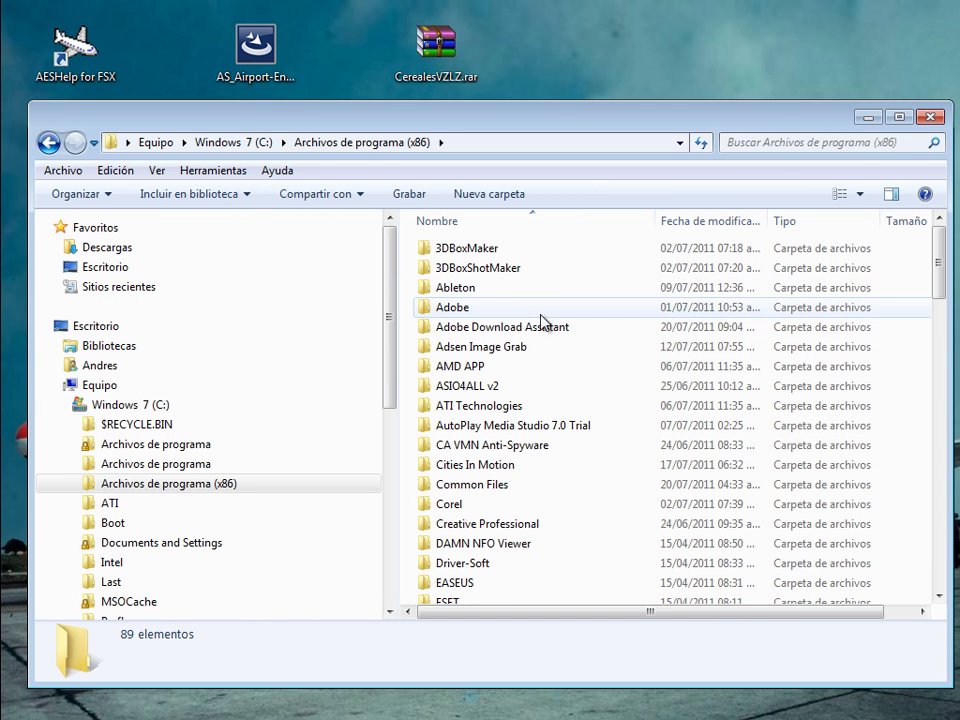
click(545, 405)
scroll(549, 408, down, 7)
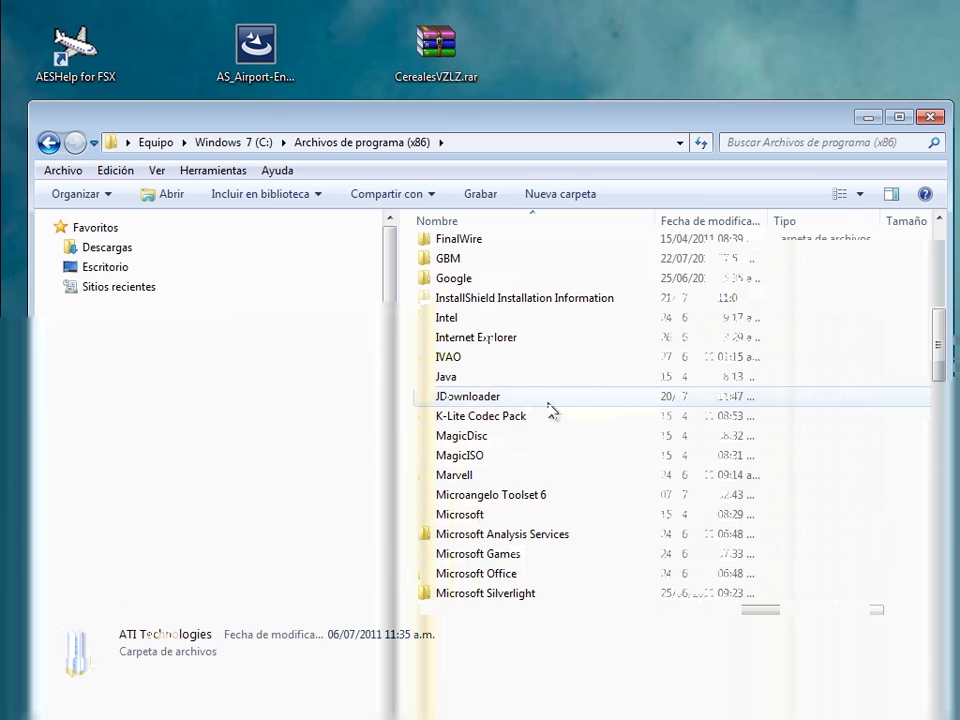
double_click(525, 553)
click(491, 250)
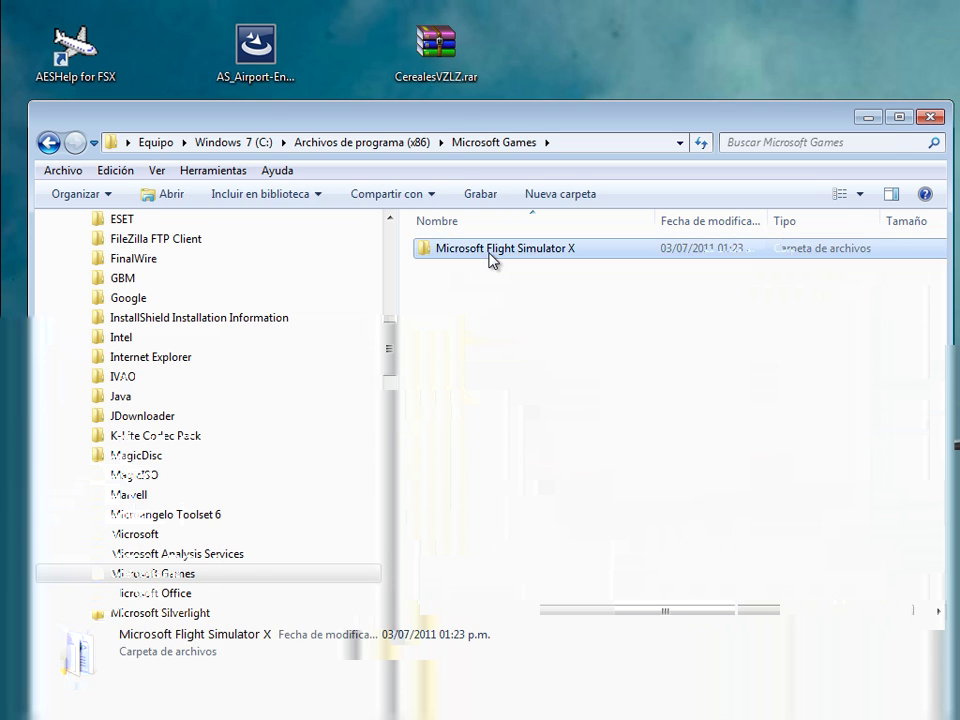
double_click(489, 253)
double_click(470, 269)
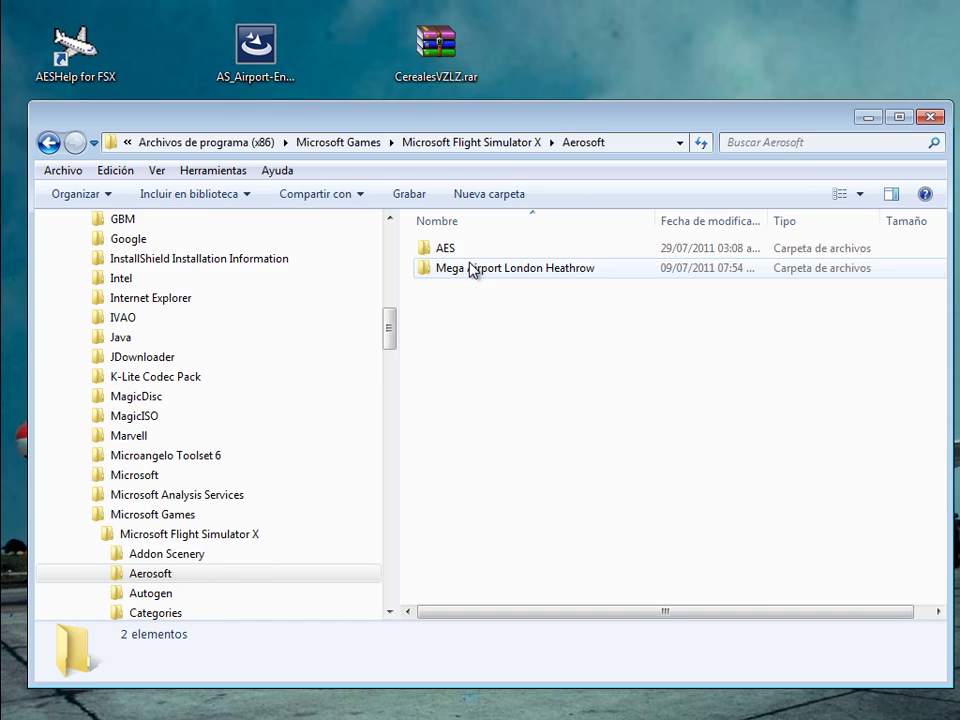
Open the AES folder inside Aerosoft to check its files and permanently delete the whole folder
double_click(439, 249)
click(613, 484)
scroll(613, 484, down, 1)
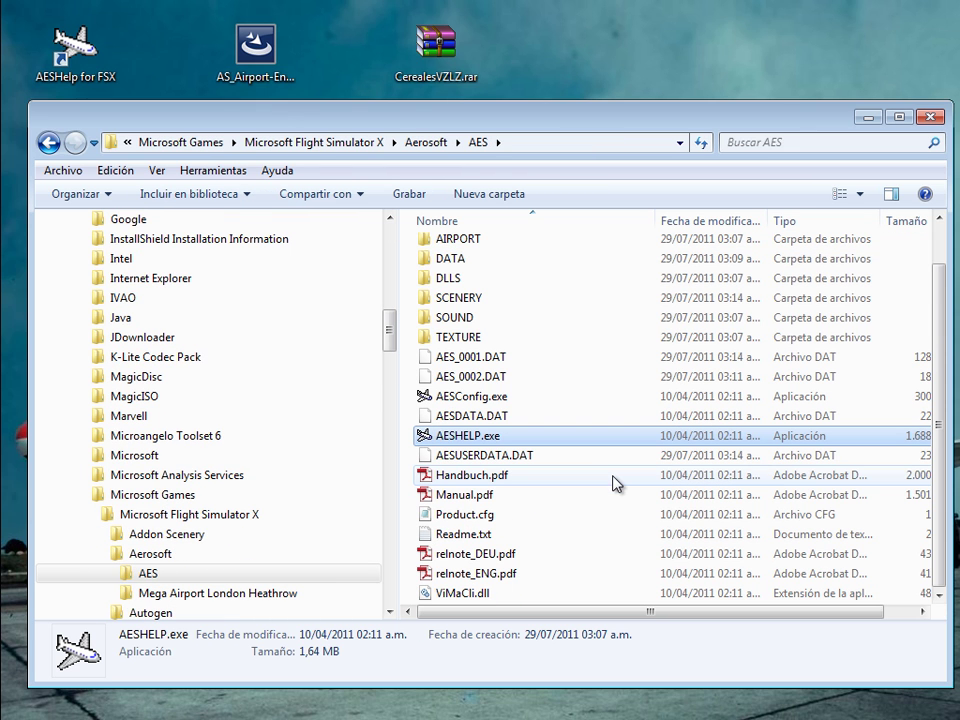
click(193, 572)
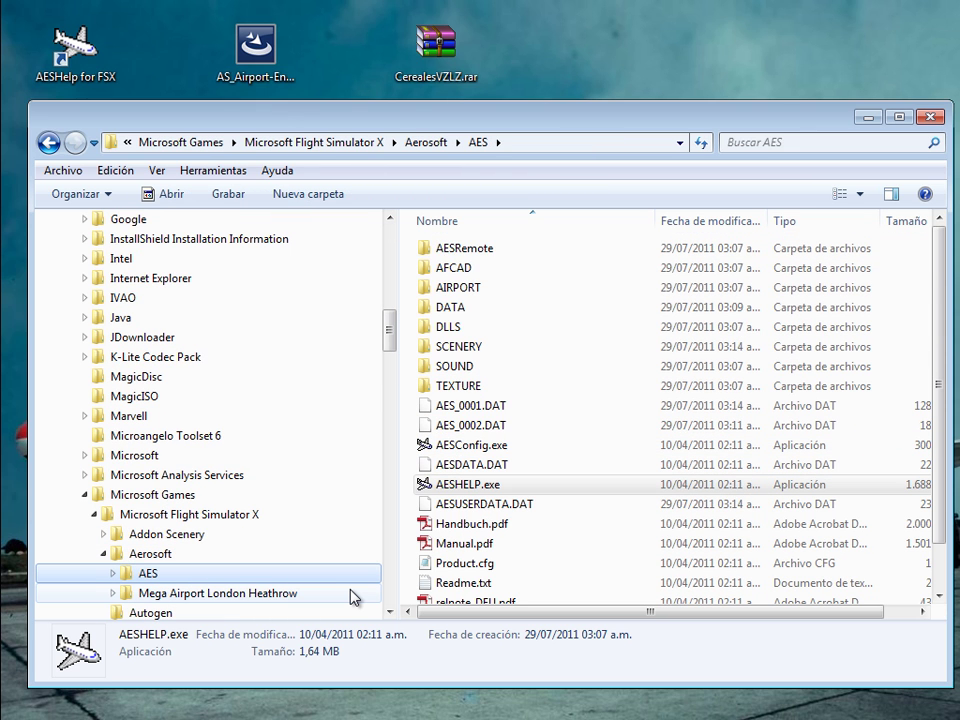
key(shift+Delete)
key(Return)
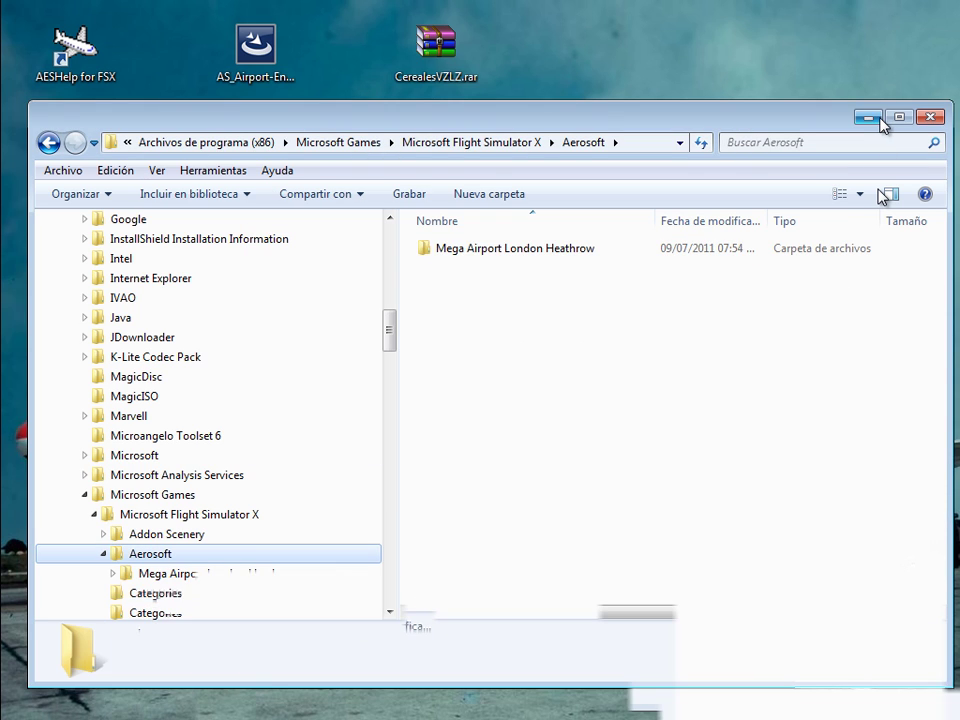
Switch to the Registry Editor and expand HKEY_USERS down to the user's S-1-5-21 key without the _Classes suffix
click(877, 120)
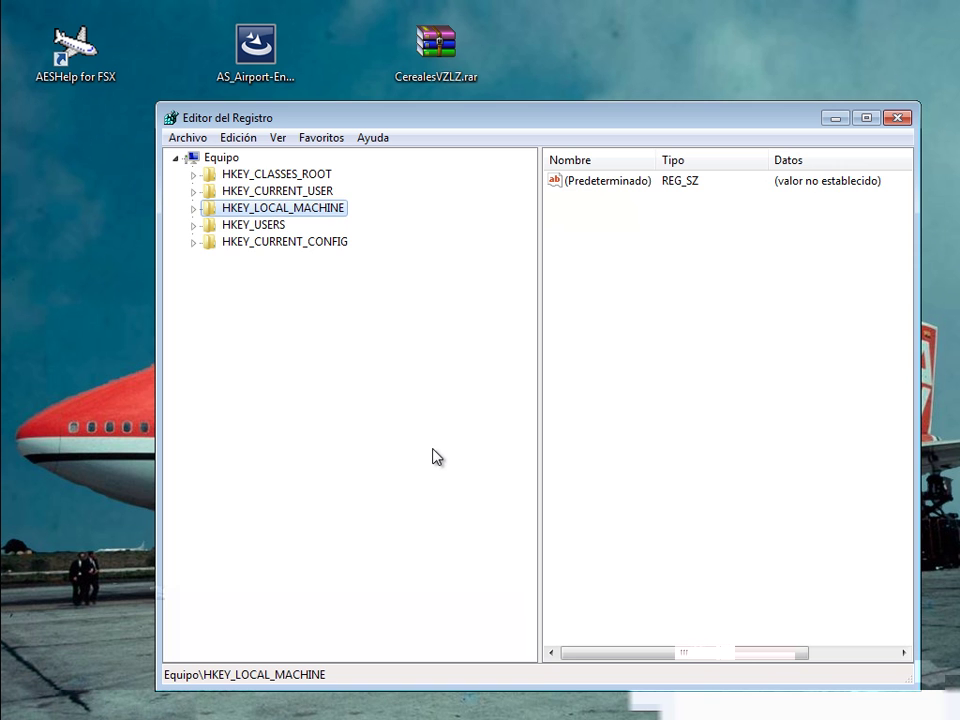
click(194, 225)
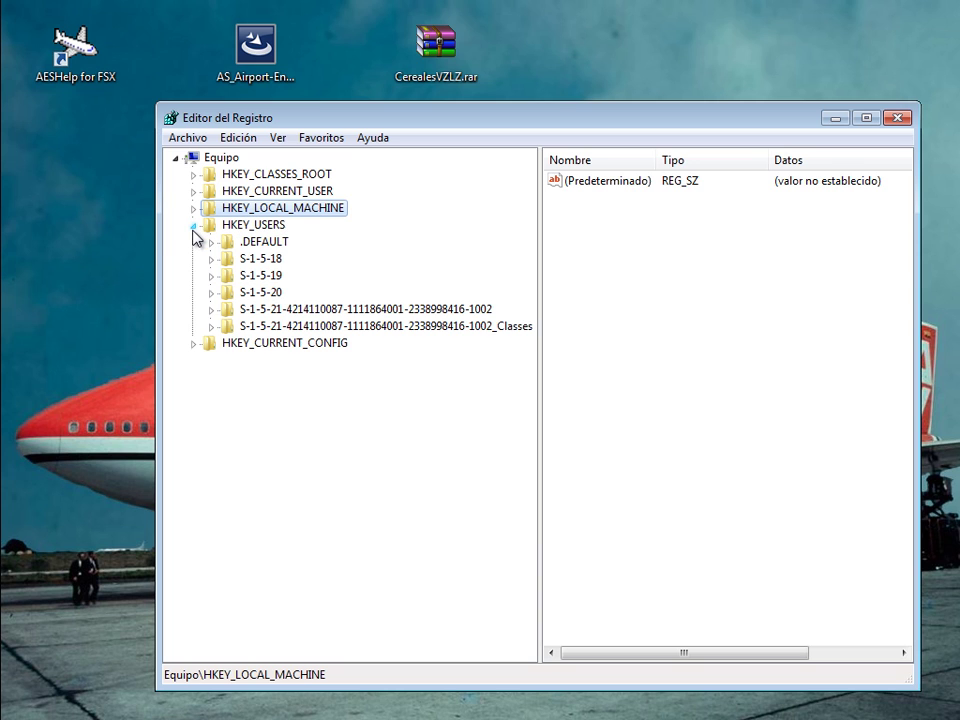
double_click(323, 308)
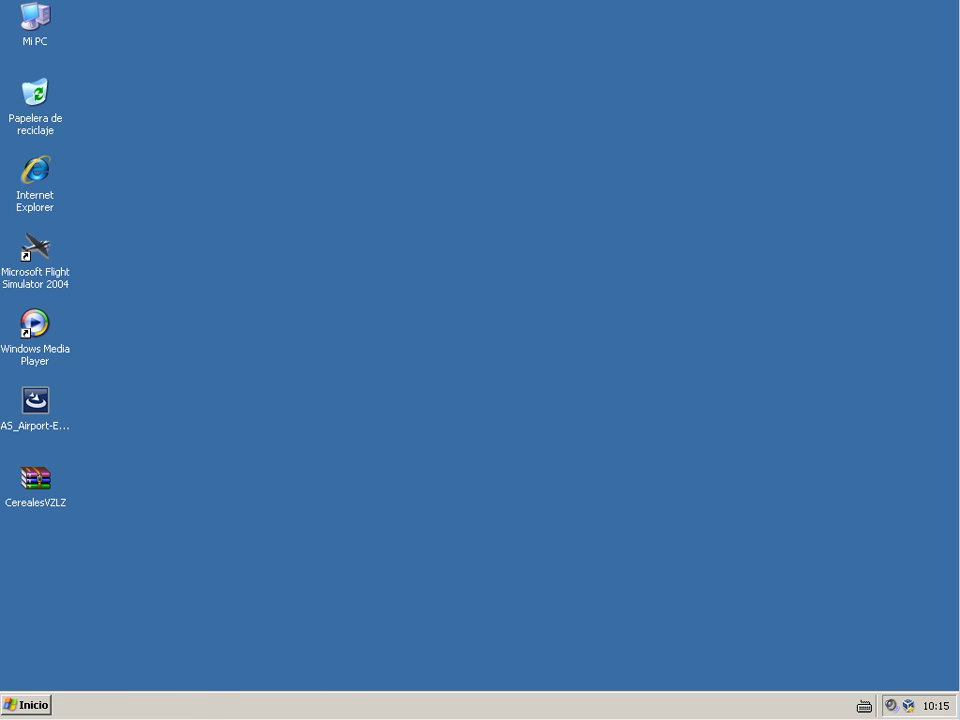
click(14, 706)
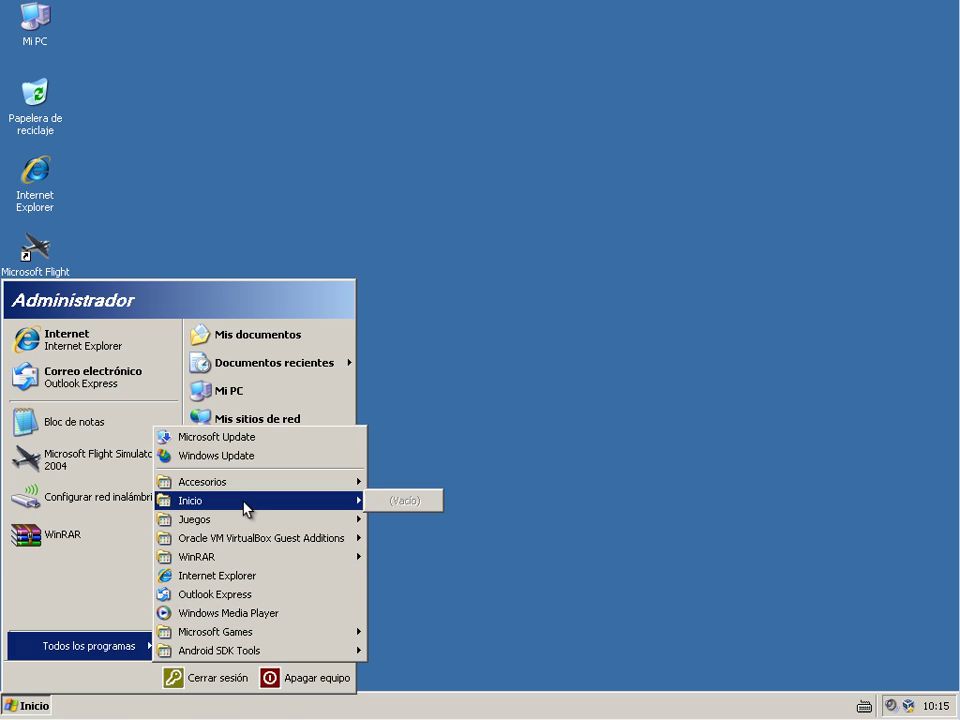
mouse_move(290, 490)
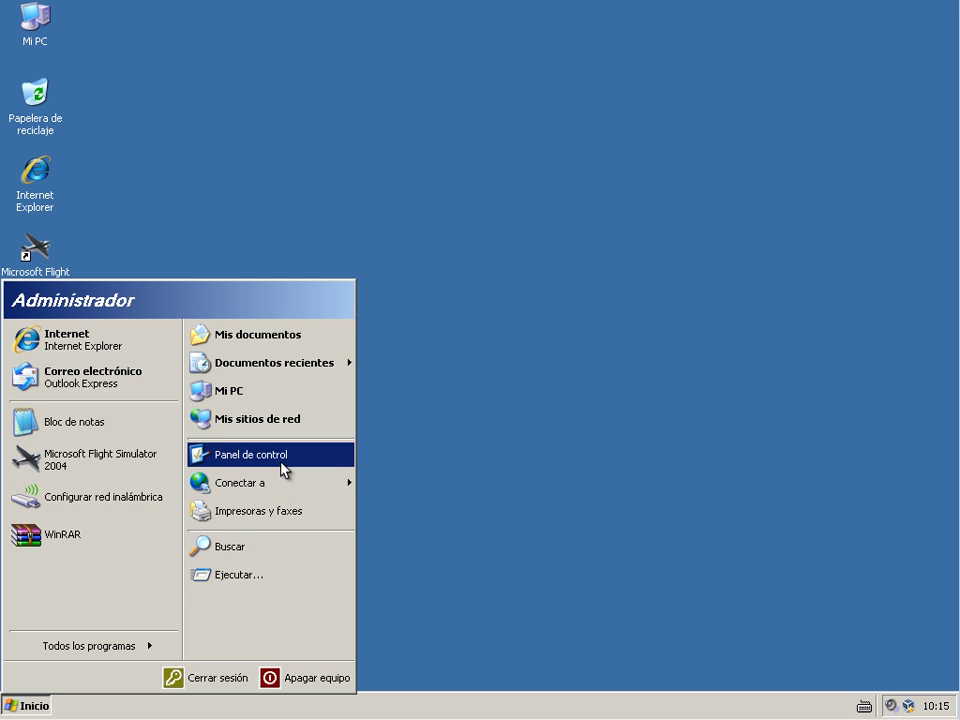
click(117, 641)
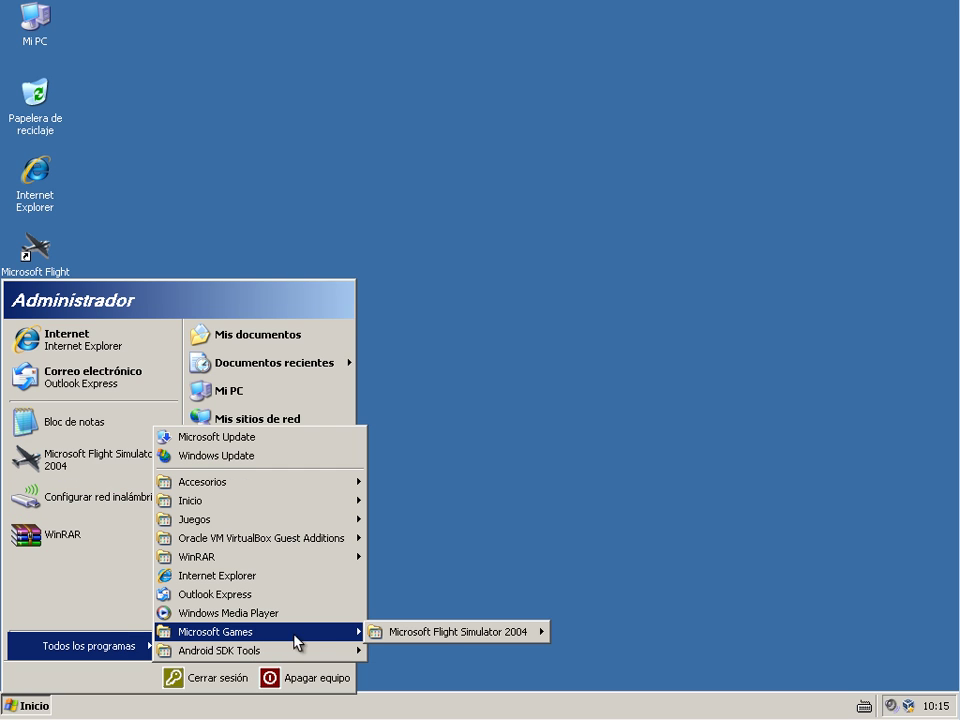
mouse_move(143, 648)
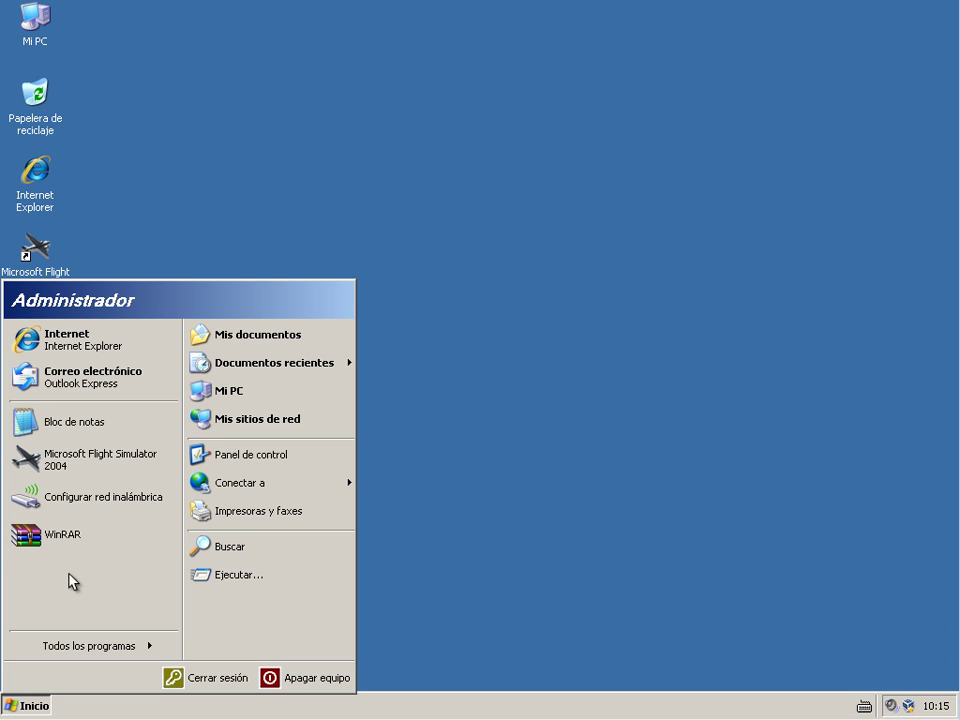
click(527, 543)
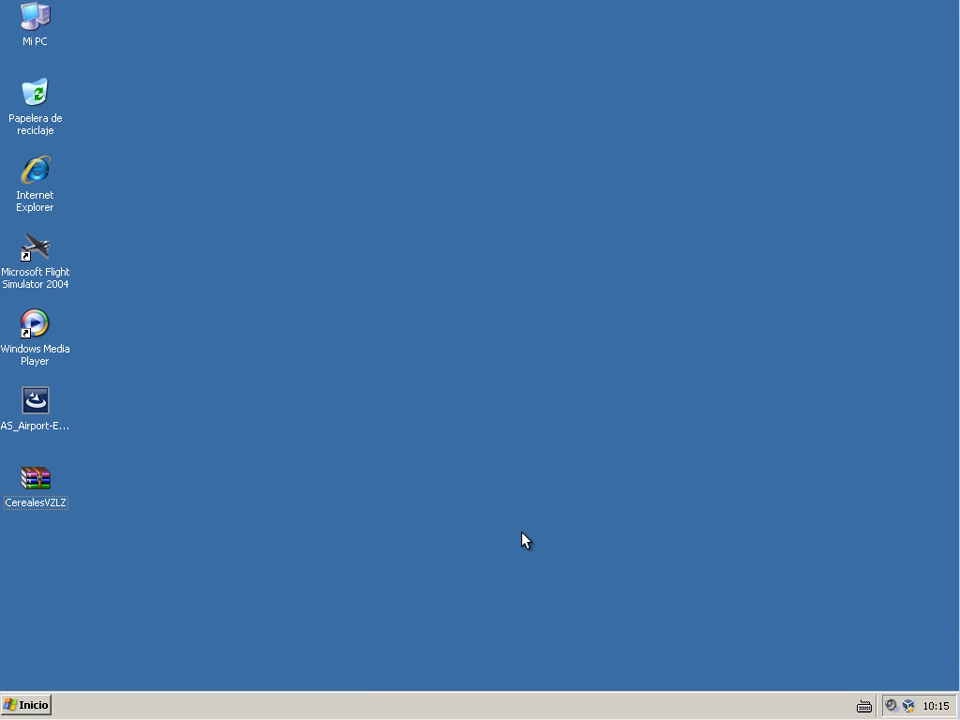
Run regedit to open the Registry Editor on the Windows XP desktop
key(super+r)
text(e)
key(BackSpace)
text(r)
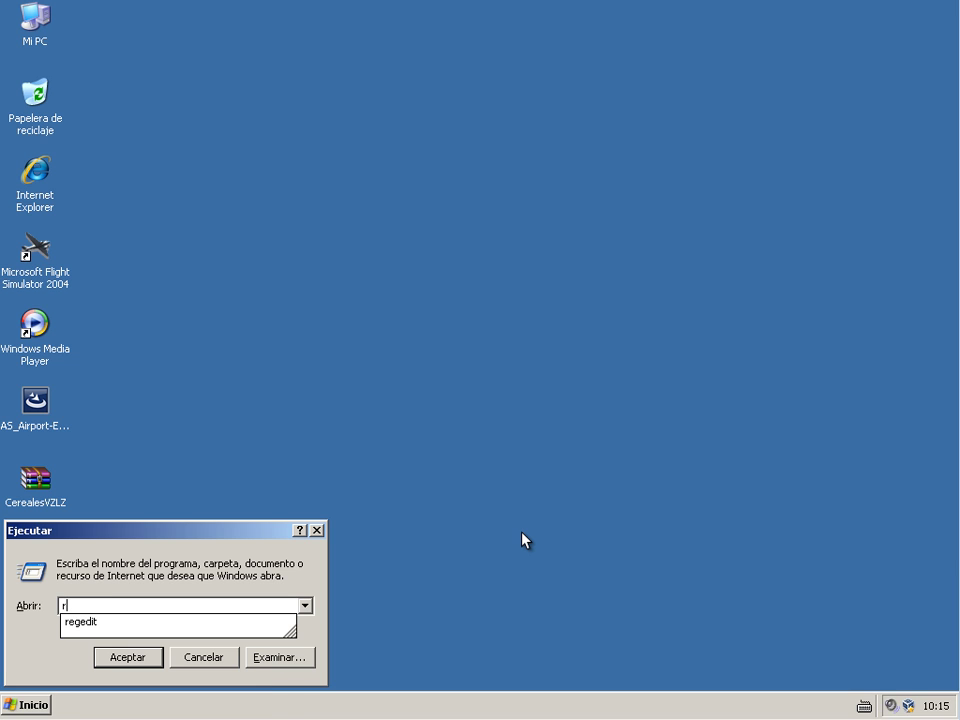
key(Down)
key(Return)
key(Left)
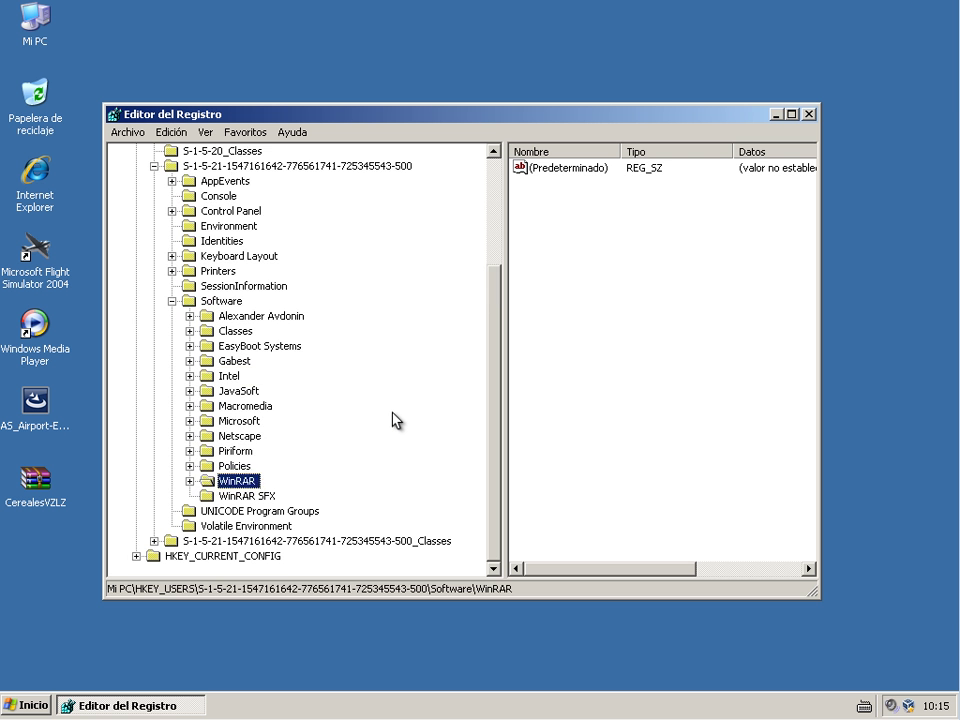
Collapse the Windows XP registry tree to the HKEY_USERS entries and select the user's S-1-5-21 key without the _Classes suffix
key(Left)
key(Left)
key(Left)
key(Left)
key(Left)
key(Down)
key(Down)
key(Down)
key(Down)
key(Down)
key(Down)
key(Down)
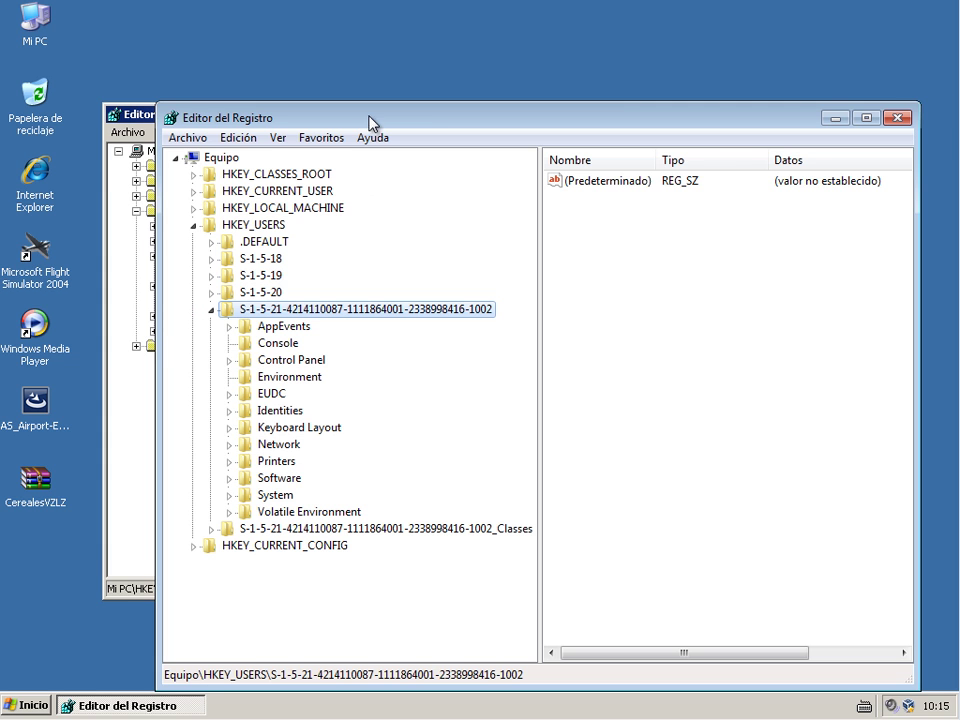
Arrange the Windows 7 and Windows XP Registry Editor windows side by side so both key trees can be compared
drag(370, 123, 603, 103)
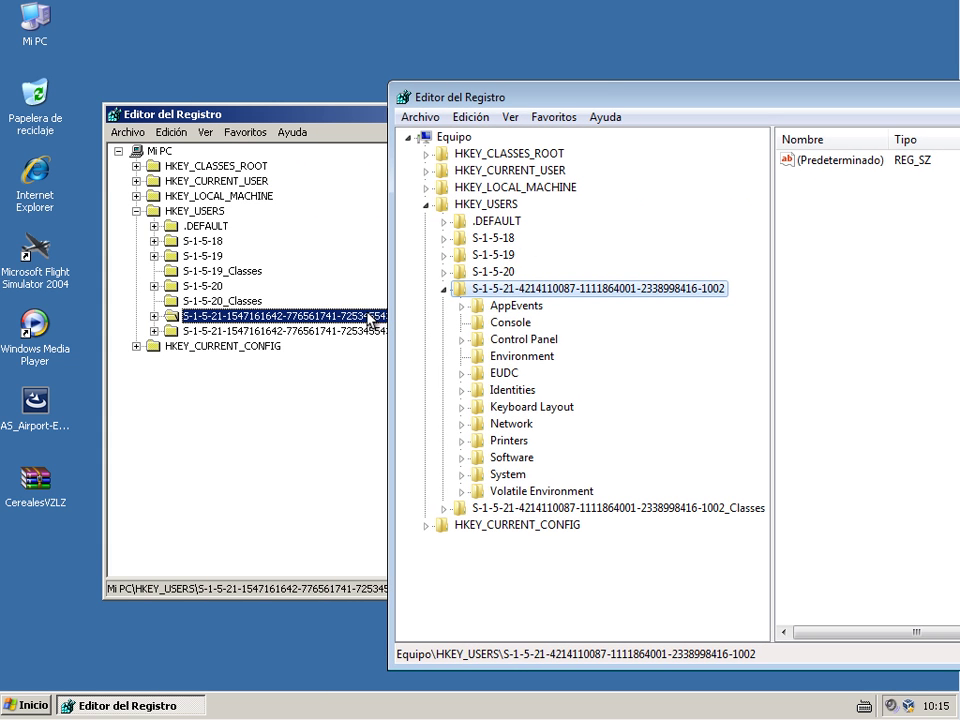
drag(257, 118, 164, 117)
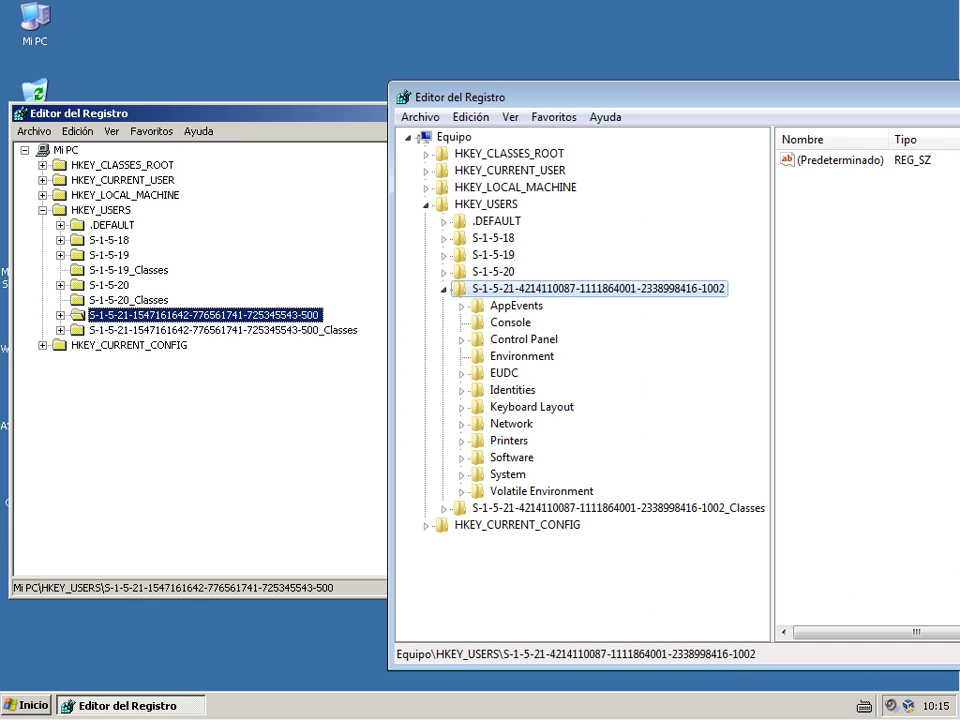
mouse_move(955, 107)
mouse_down()
mouse_move(895, 107)
mouse_move(919, 112)
mouse_up()
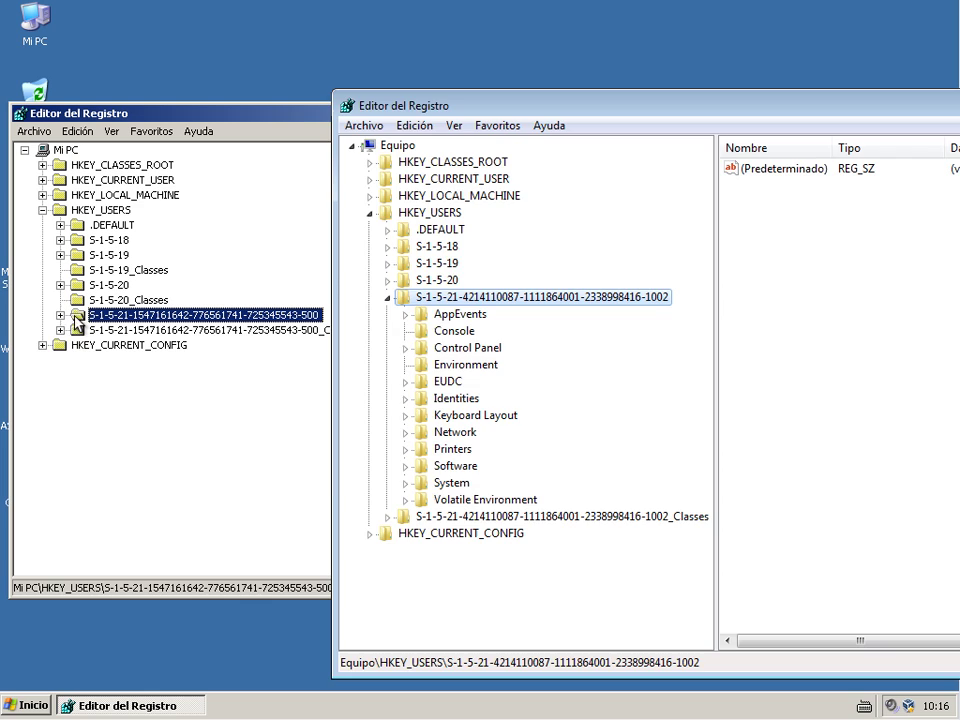
In the Windows XP Registry Editor, expand the user's S-1-5-21 key and its Software key, and select Software
click(61, 315)
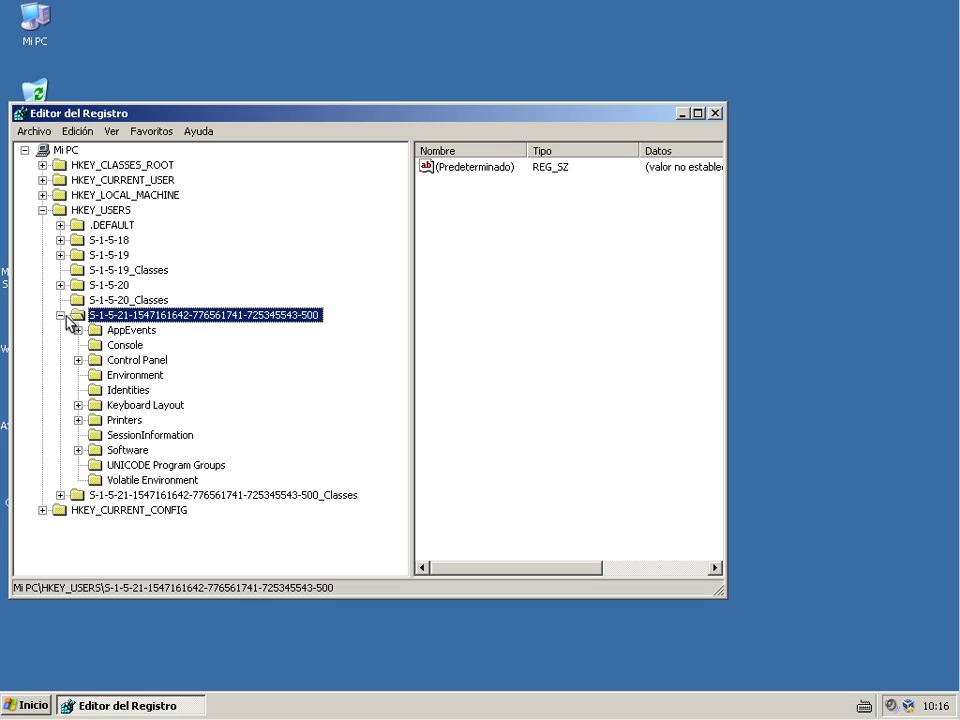
click(78, 450)
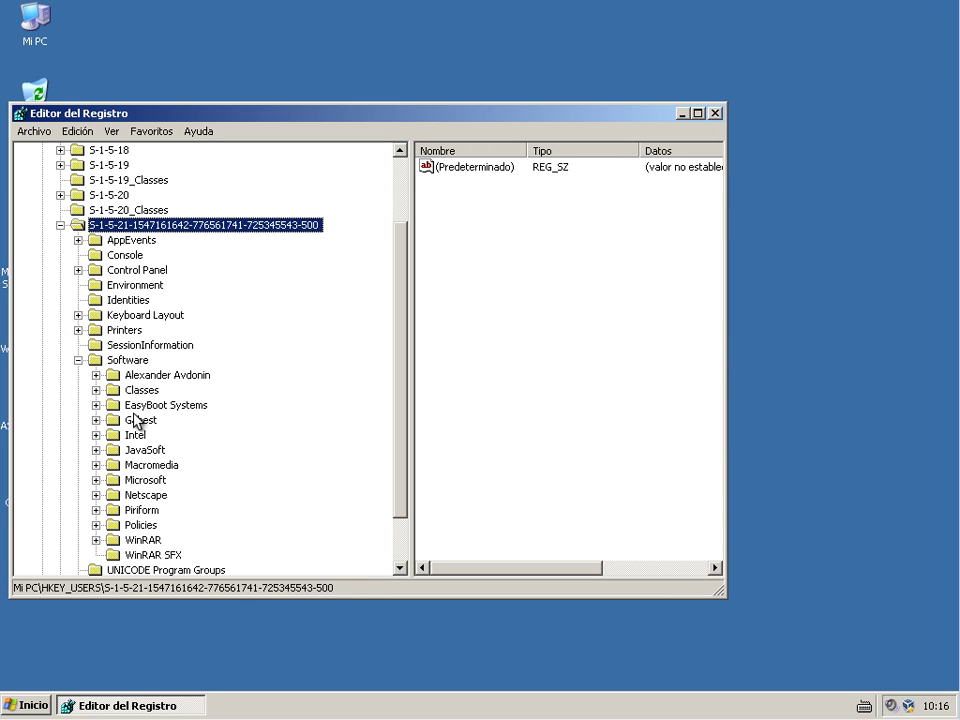
click(128, 360)
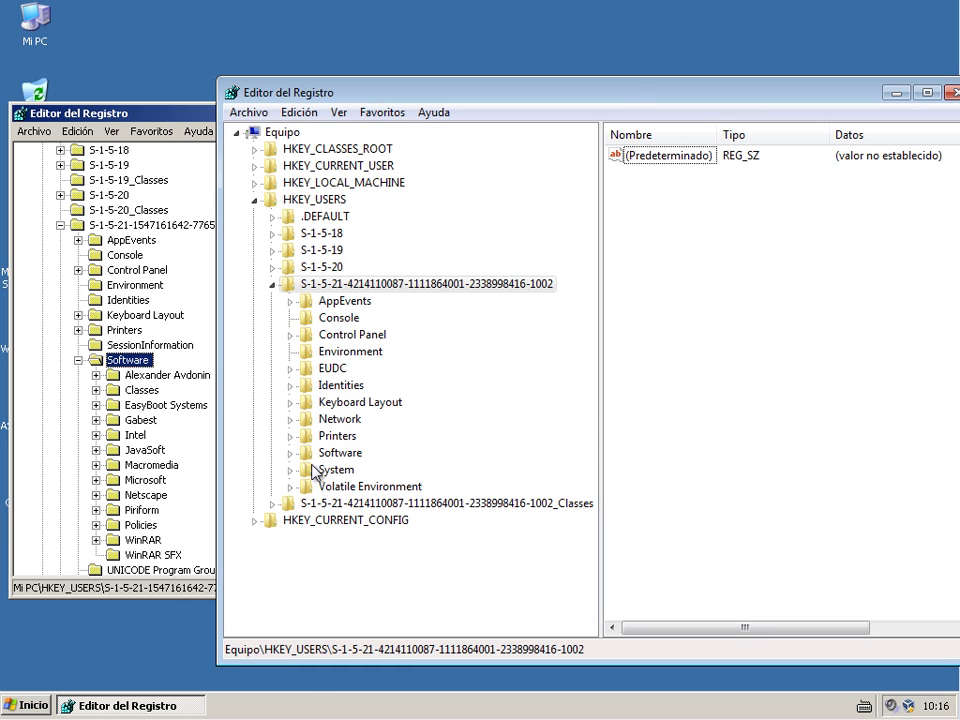
In the Windows 7 Registry Editor, expand Software under the user's S-1-5-21 key and open VB and VBA Program Settings
click(291, 452)
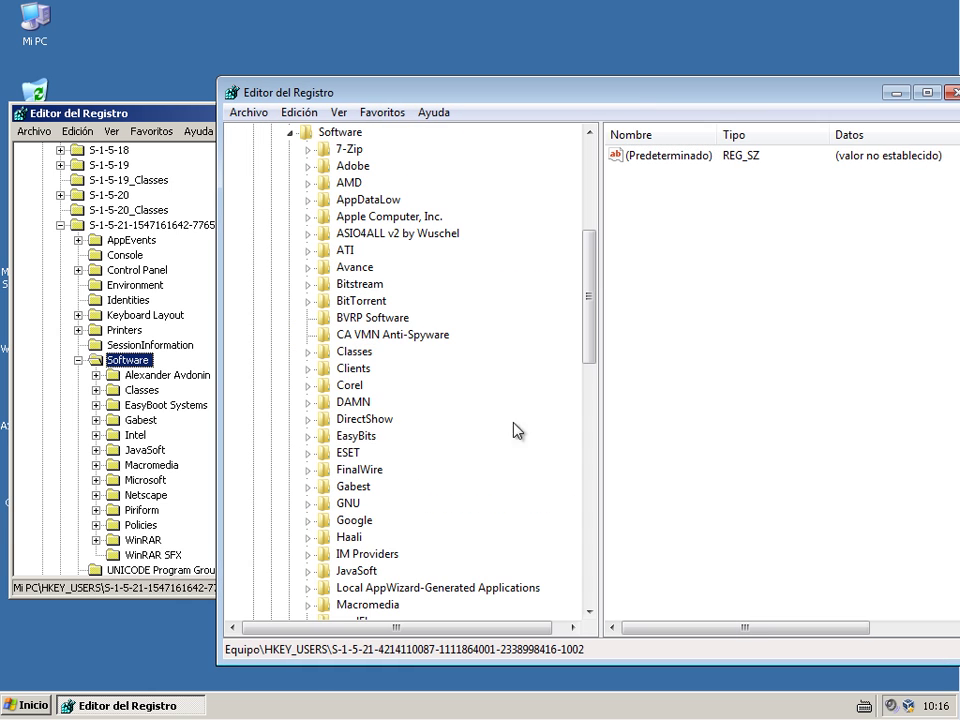
drag(593, 293, 594, 506)
click(404, 522)
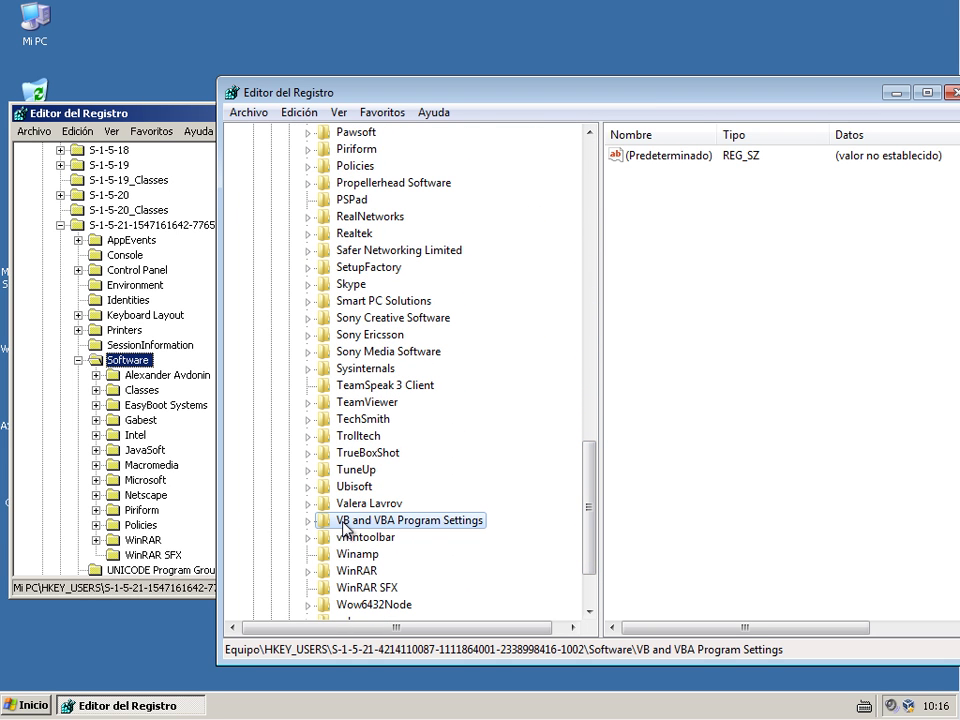
double_click(331, 525)
click(405, 537)
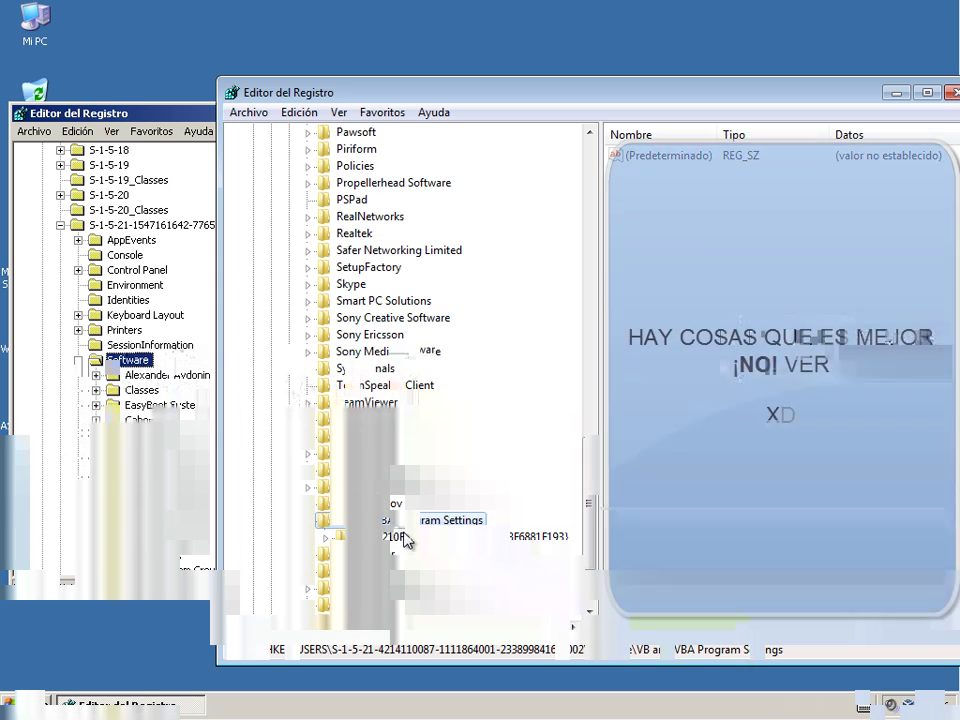
Check the ACK and CED subkeys inside VB and VBA Program Settings and delete the whole VB and VBA Program Settings key
double_click(411, 543)
click(385, 570)
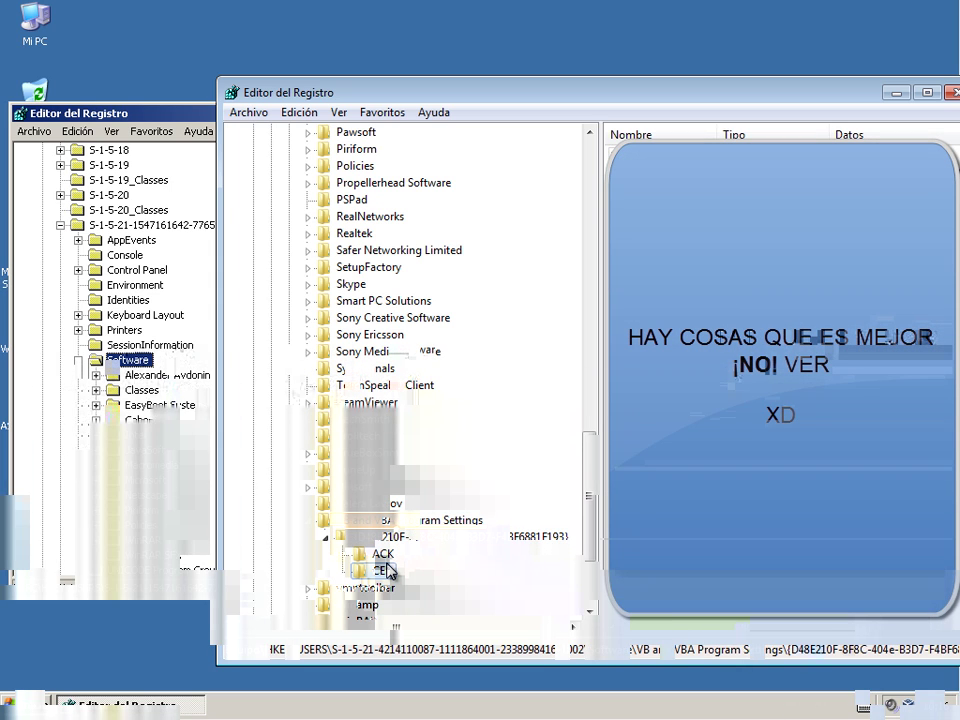
click(396, 538)
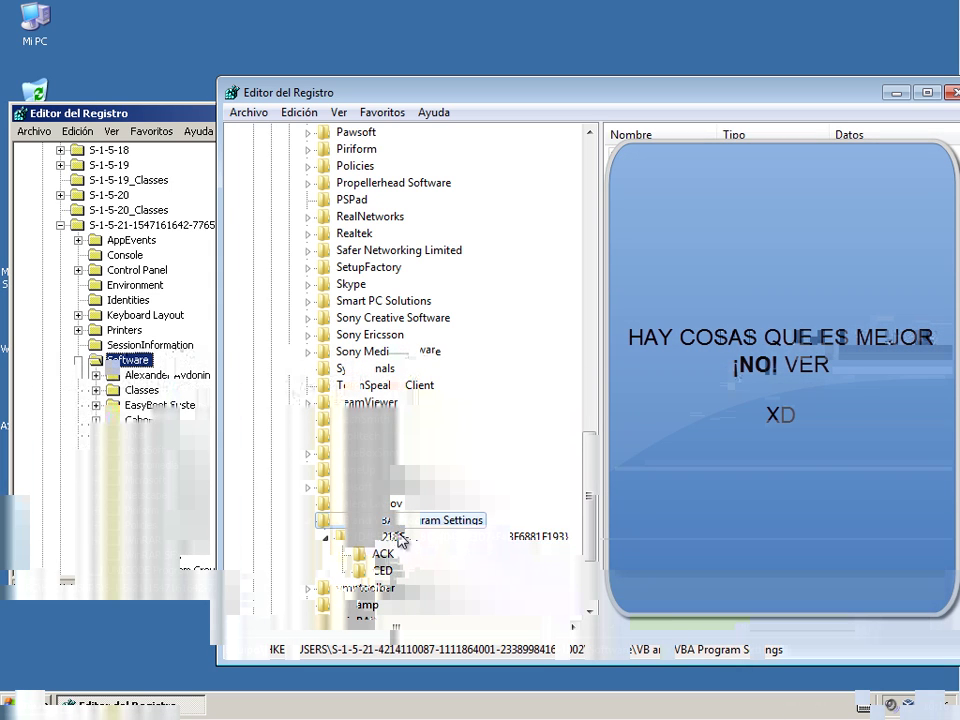
click(388, 555)
click(392, 546)
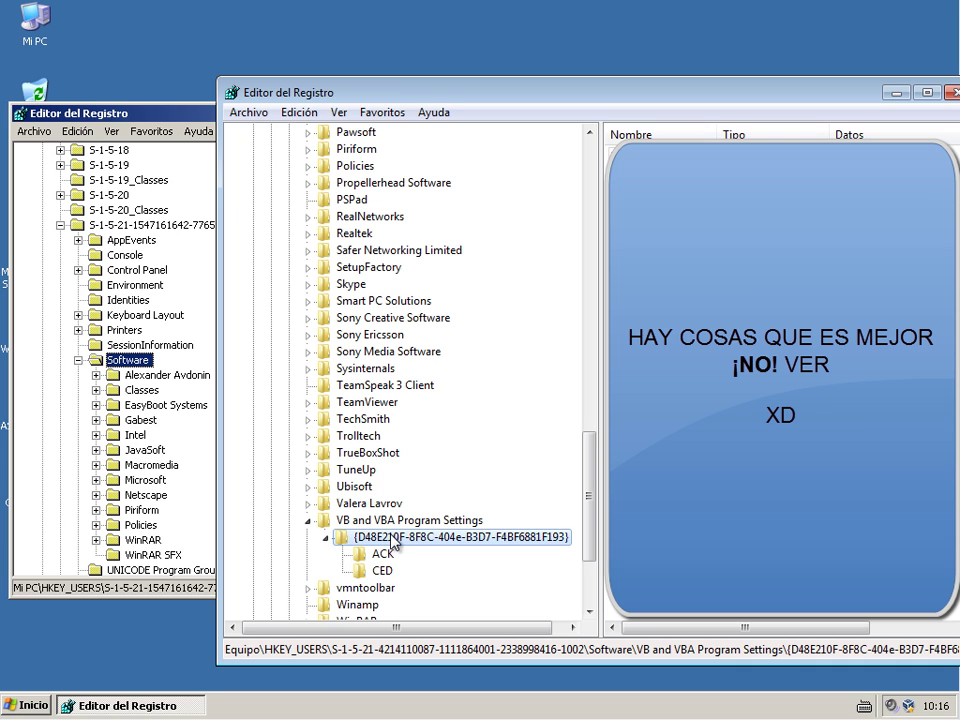
key(Up)
key(Delete)
key(Return)
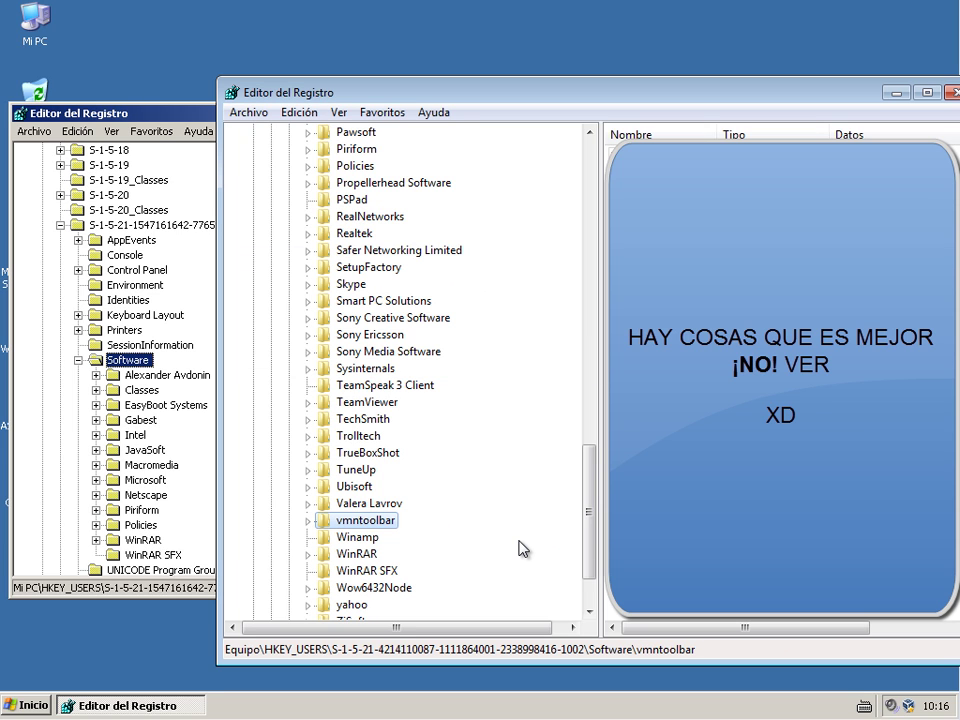
Collapse the Software key, the user's S-1-5-21 key and HKEY_USERS in the Windows 7 registry tree
drag(583, 537, 593, 225)
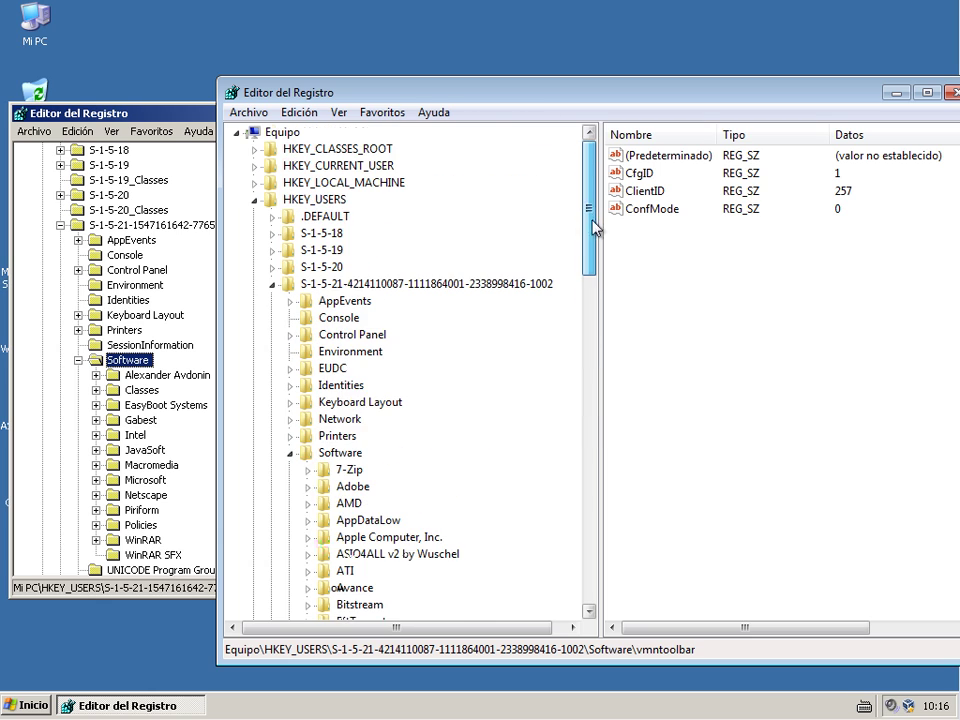
click(289, 453)
click(272, 284)
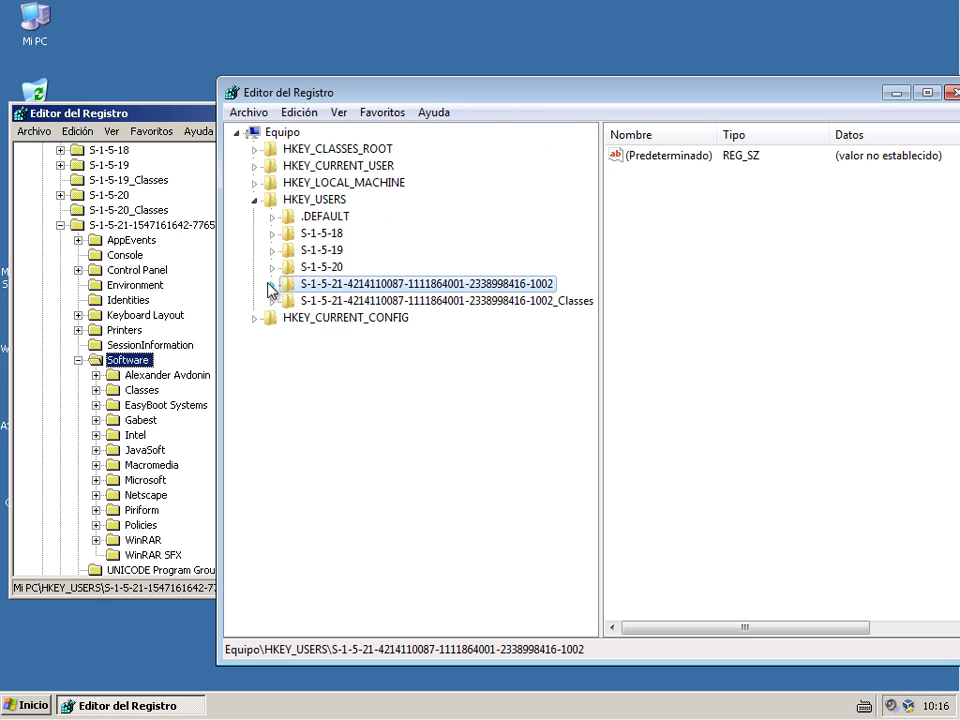
click(257, 200)
Expand HKEY_LOCAL_MACHINE, SOFTWARE and Wow6432Node in the Windows 7 Registry Editor
click(254, 182)
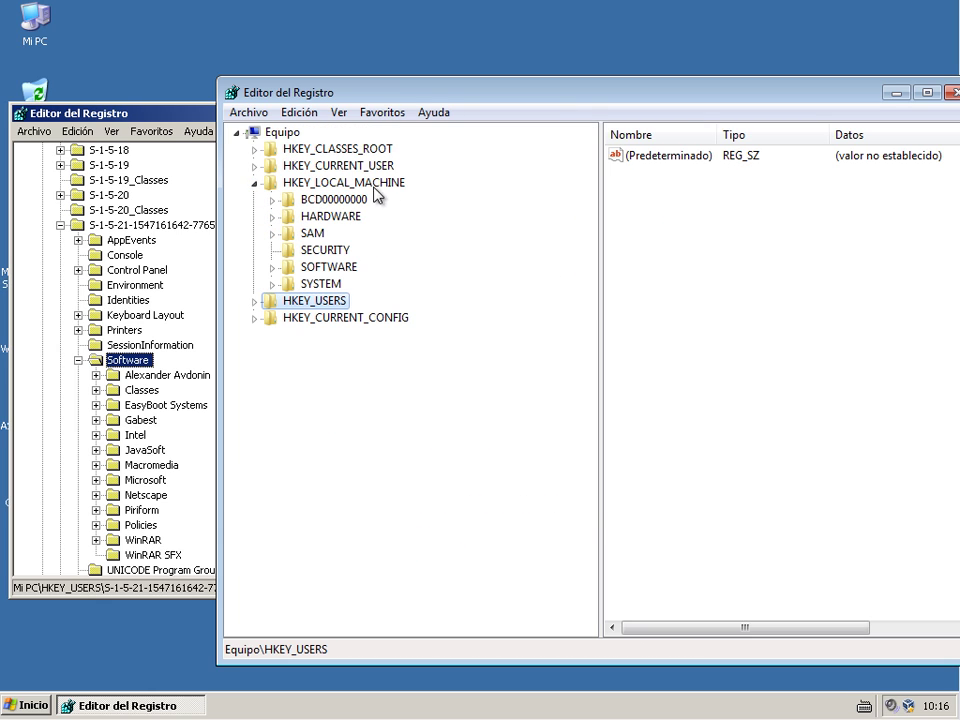
click(272, 267)
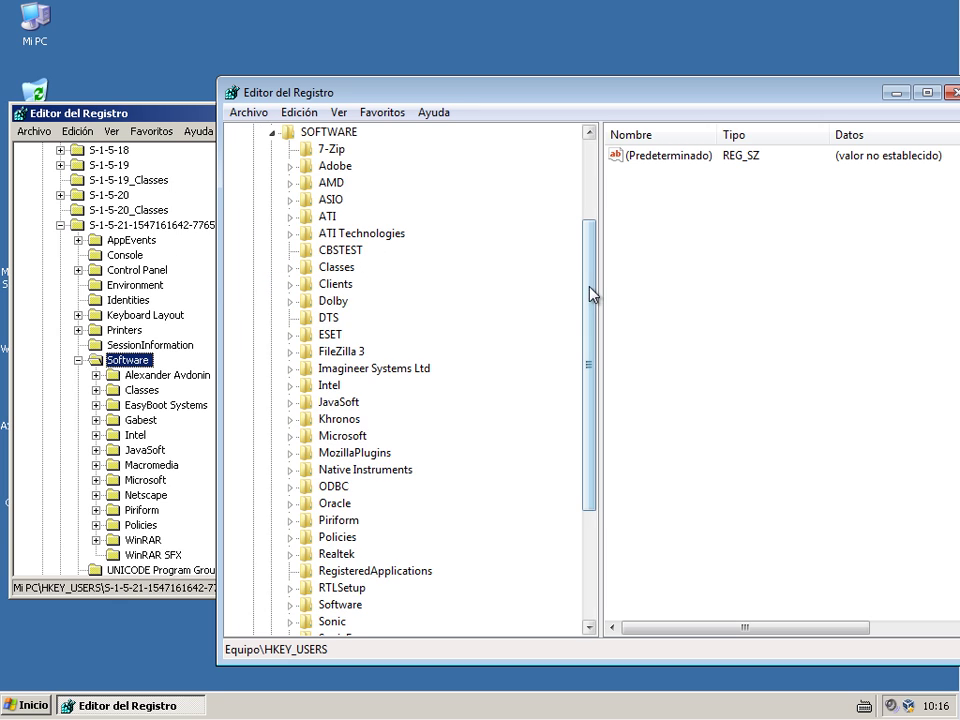
drag(636, 95, 607, 88)
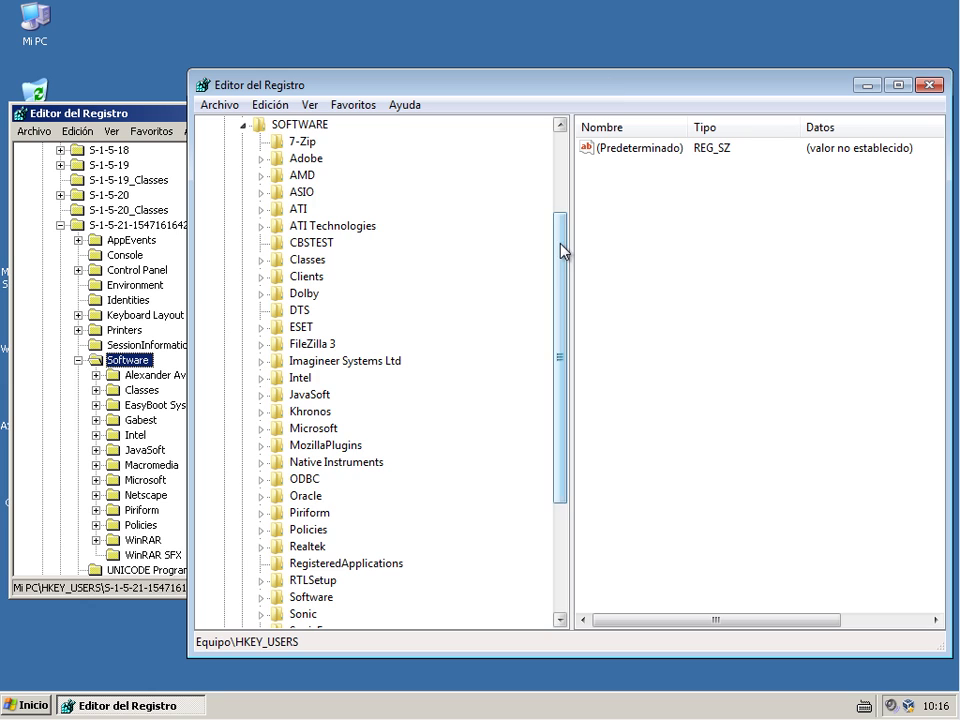
drag(561, 251, 553, 400)
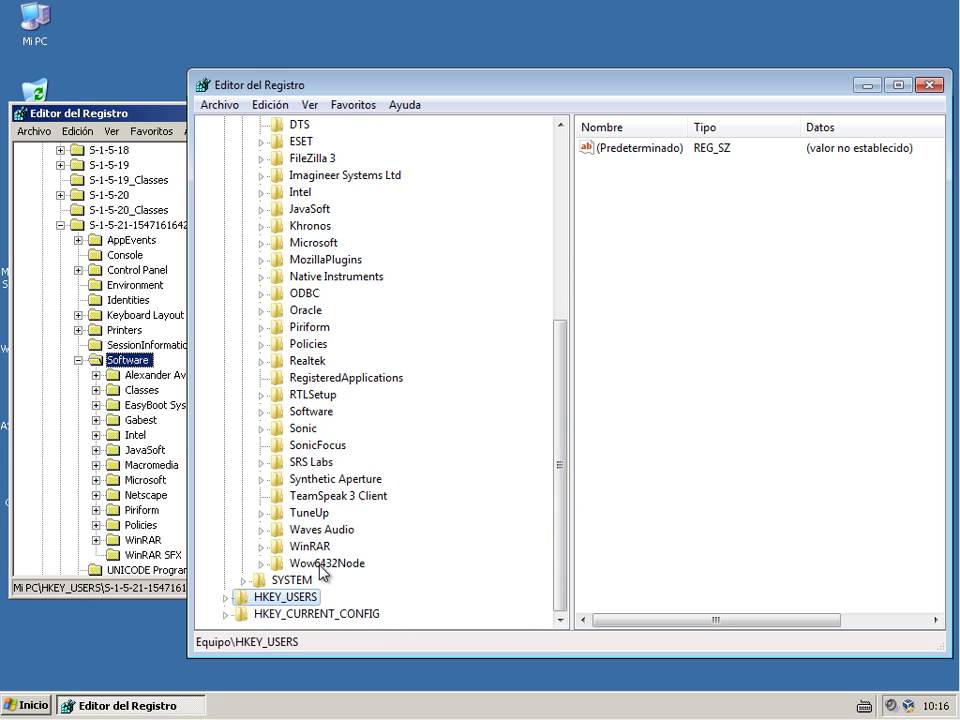
click(320, 564)
click(262, 564)
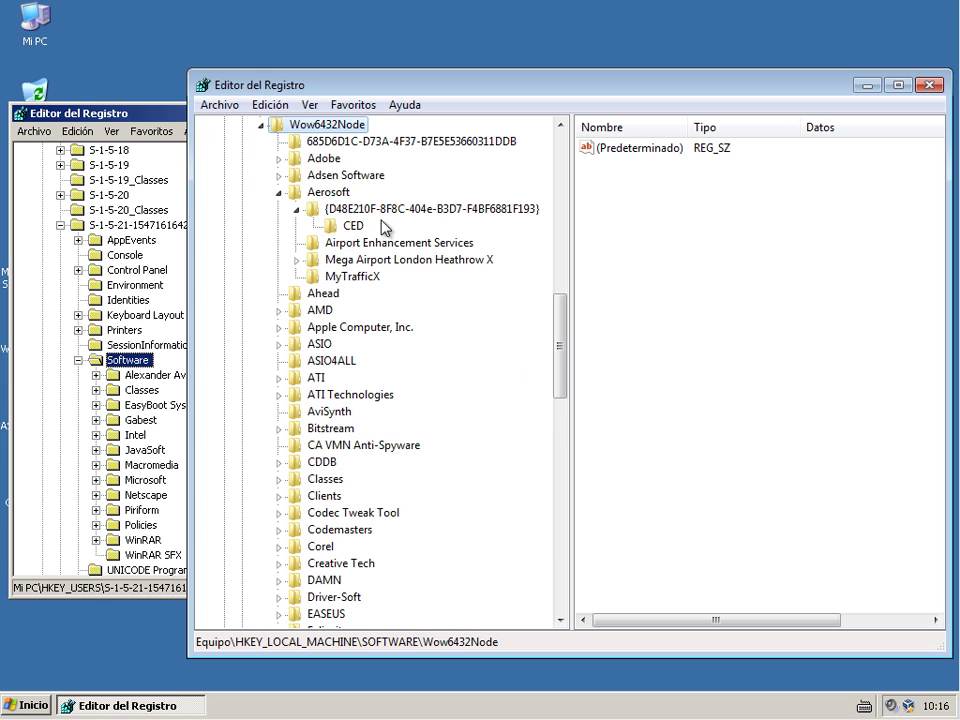
Check the CED subkey of Aerosoft under Wow6432Node, delete the whole Aerosoft key and close the Windows 7 Registry Editor
click(326, 196)
click(332, 208)
click(345, 223)
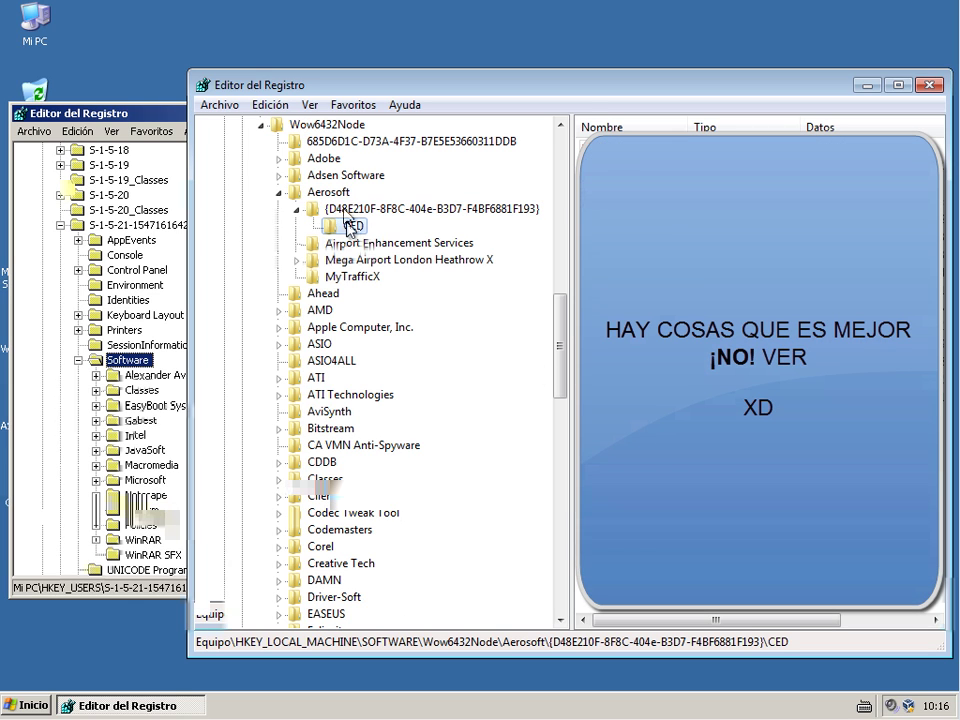
click(335, 192)
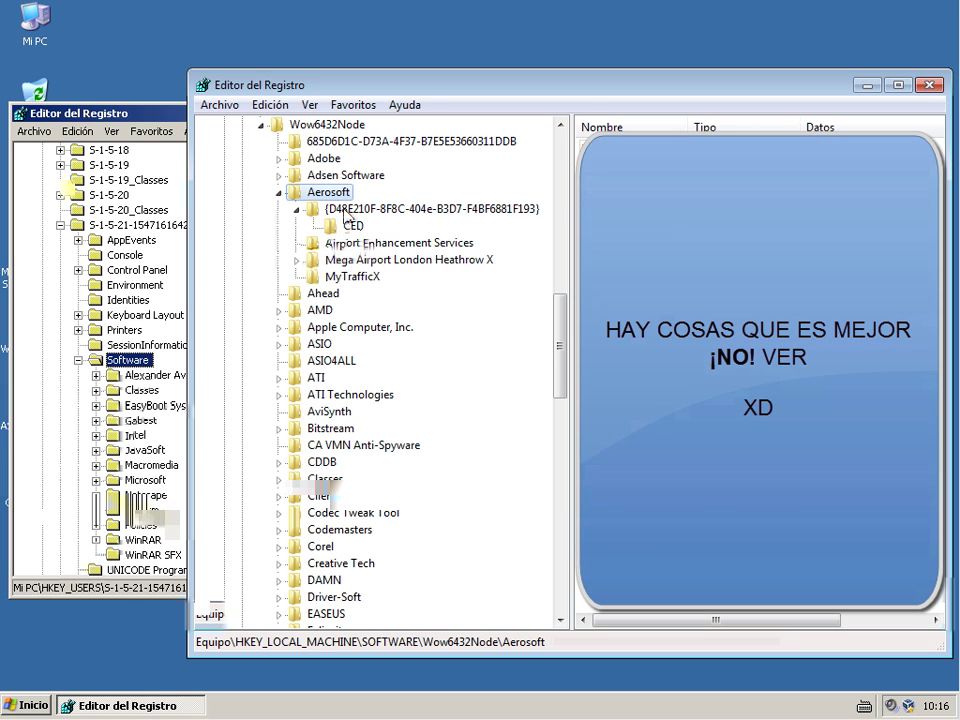
key(Delete)
key(Return)
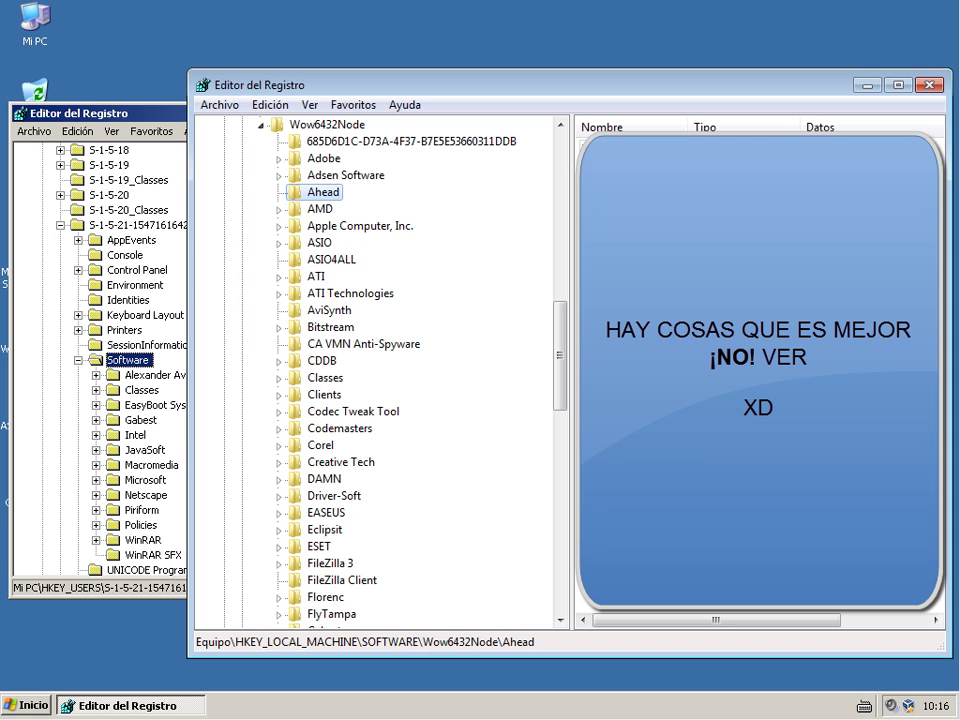
click(928, 87)
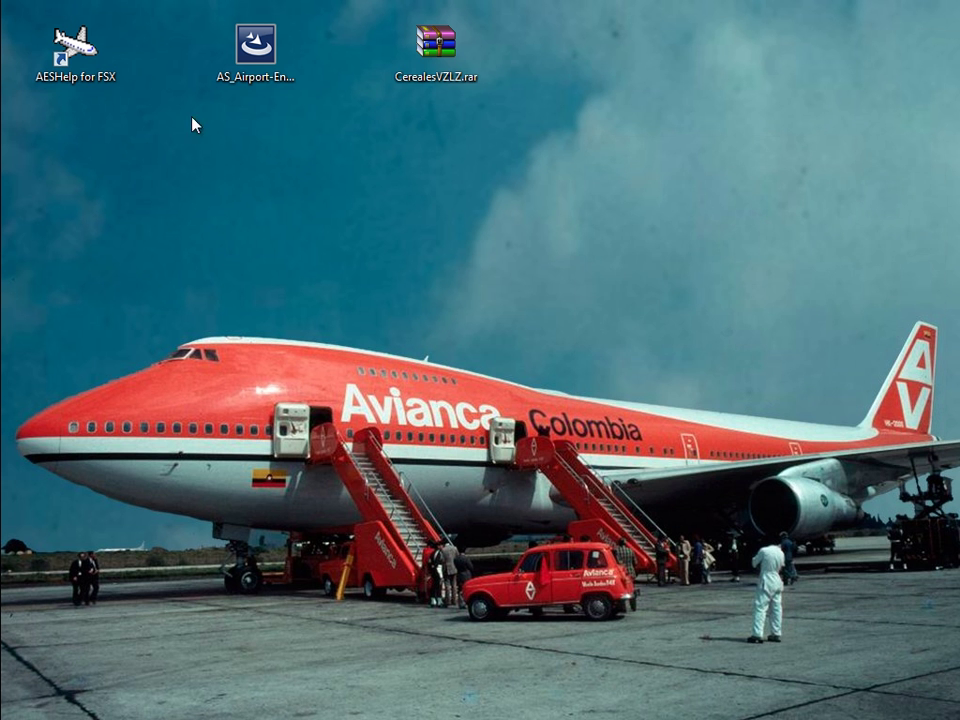
Open the broken AESHelp for FSX shortcut on the Windows 7 desktop and agree to delete it
double_click(55, 82)
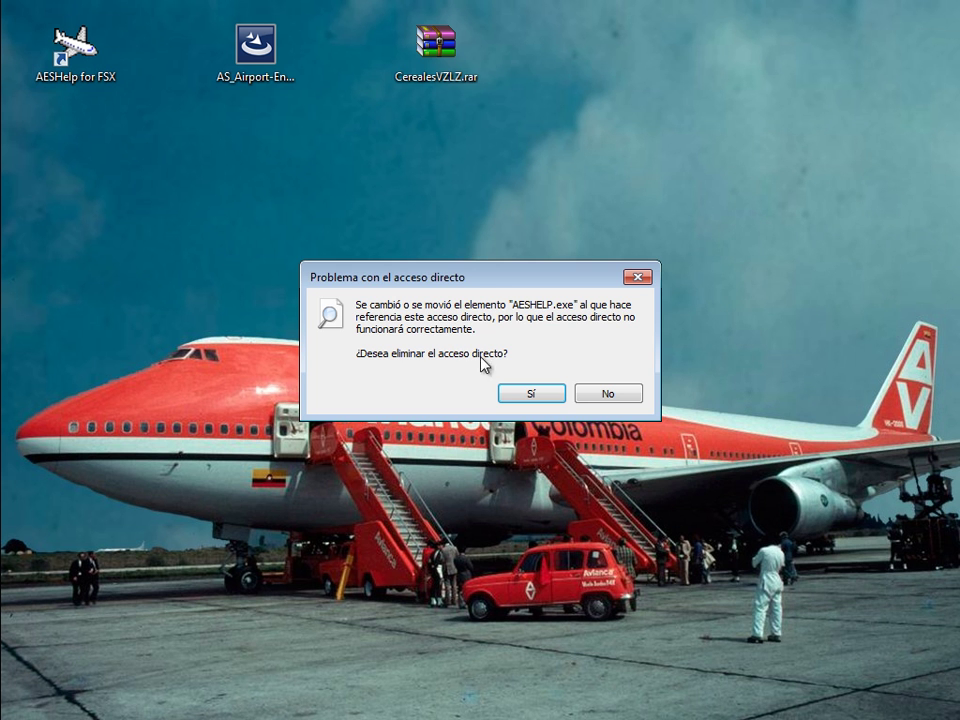
click(550, 397)
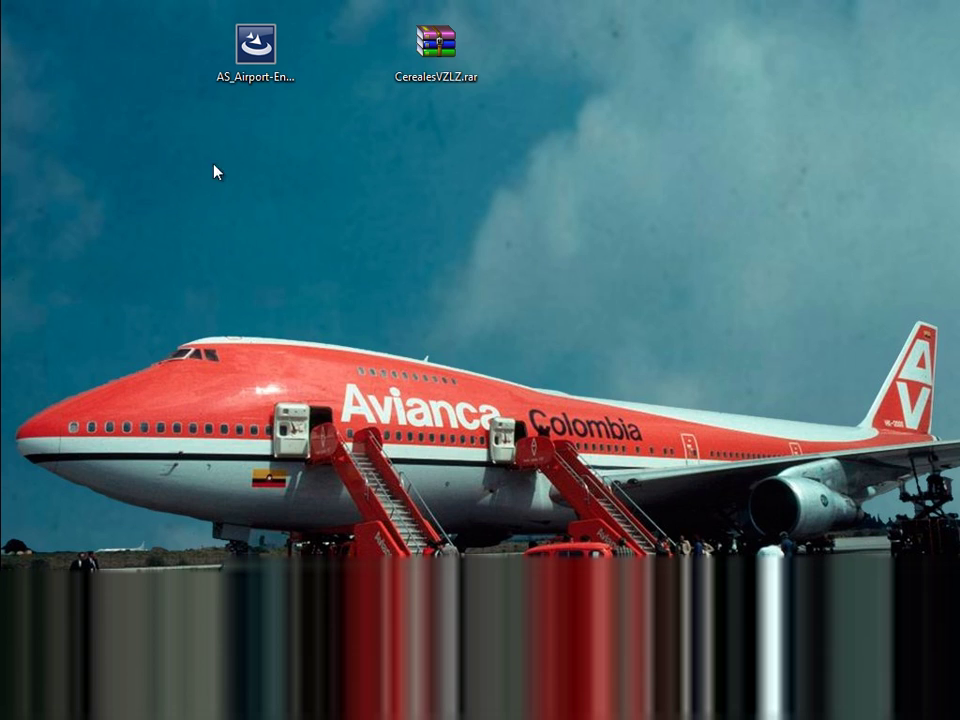
Launch the AS_Airport-En... installer from the Windows 7 desktop and choose English as the setup language
double_click(255, 45)
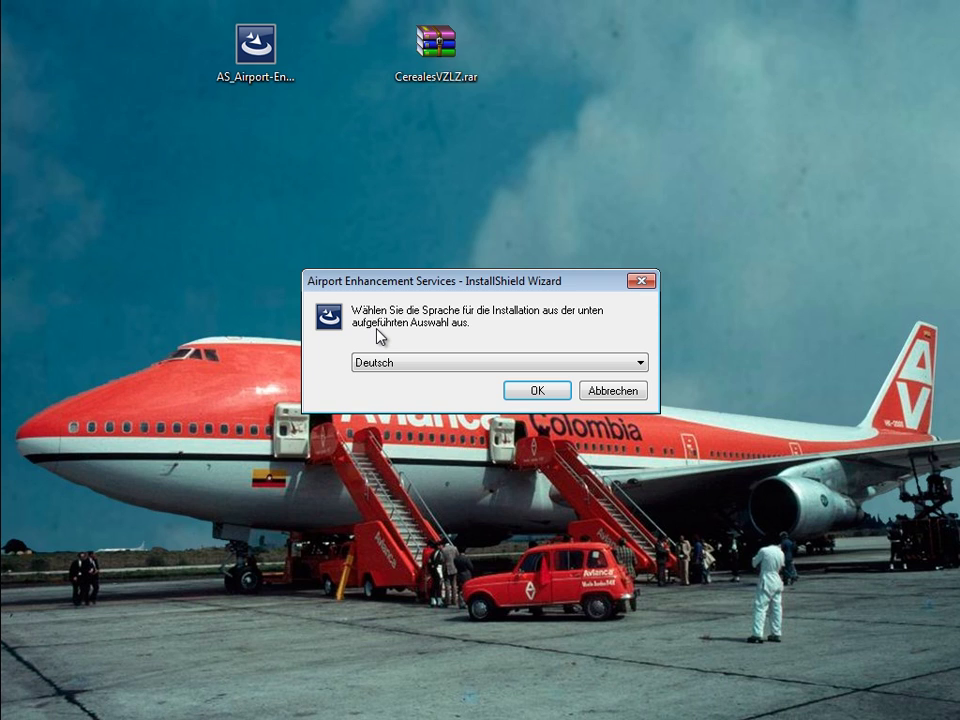
click(416, 368)
click(418, 392)
click(540, 391)
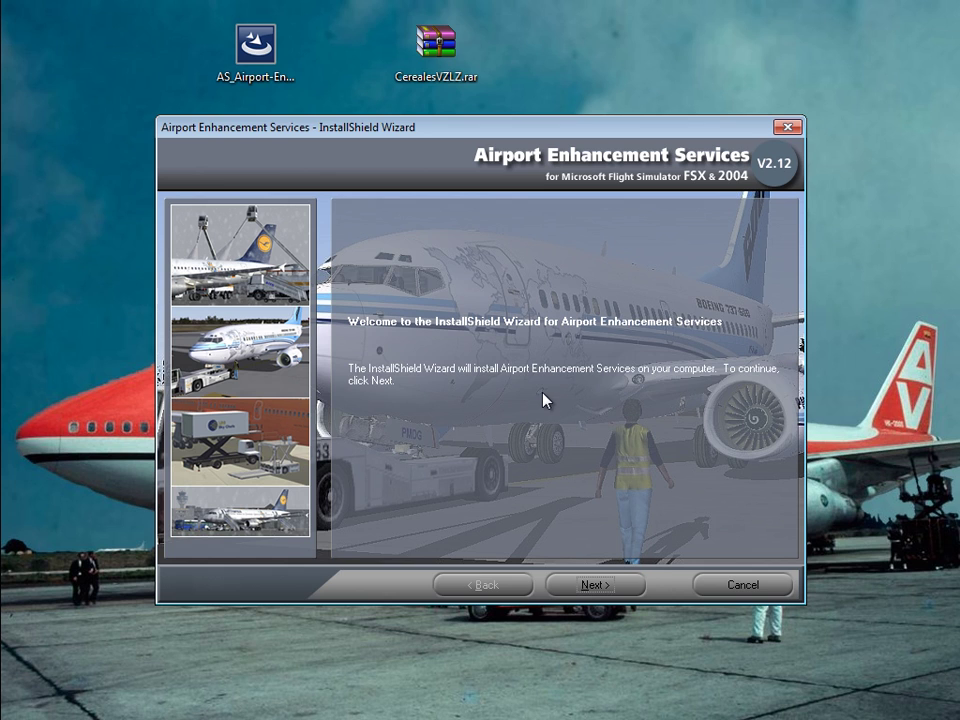
Accept the Aerosoft license agreement, keep Microsoft Flight Simulator X as the setup type and start copying the files
click(586, 584)
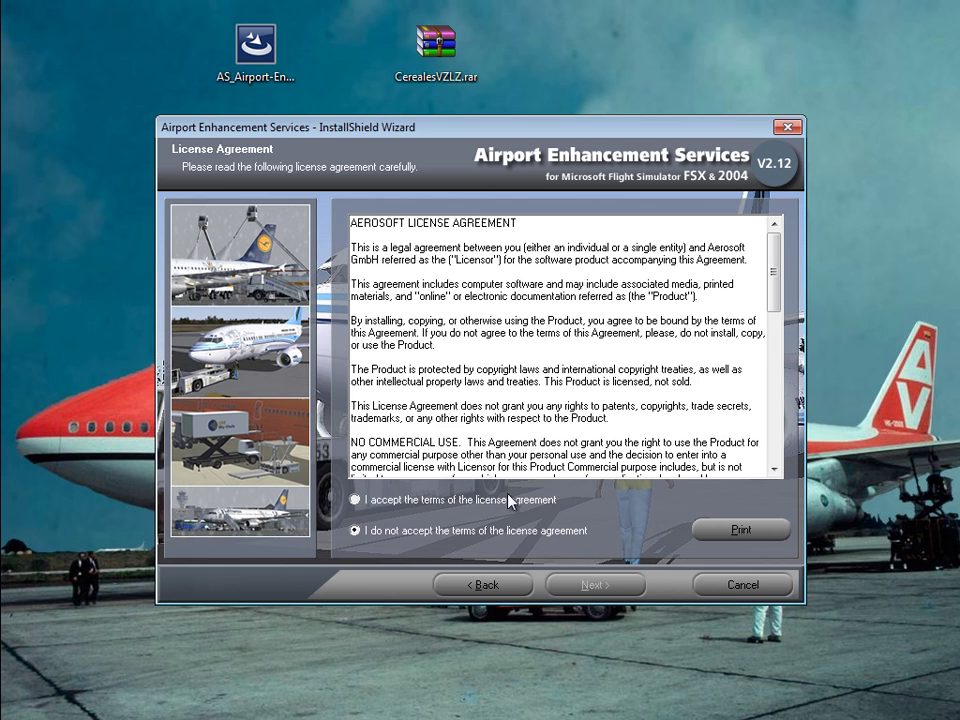
click(476, 560)
click(578, 590)
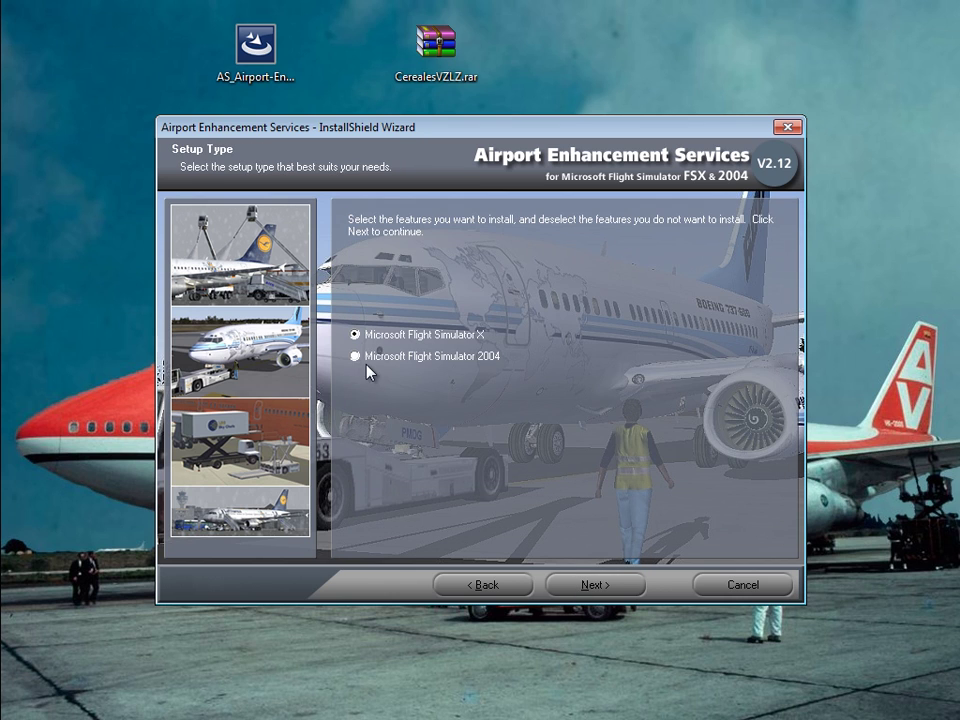
click(594, 584)
click(589, 584)
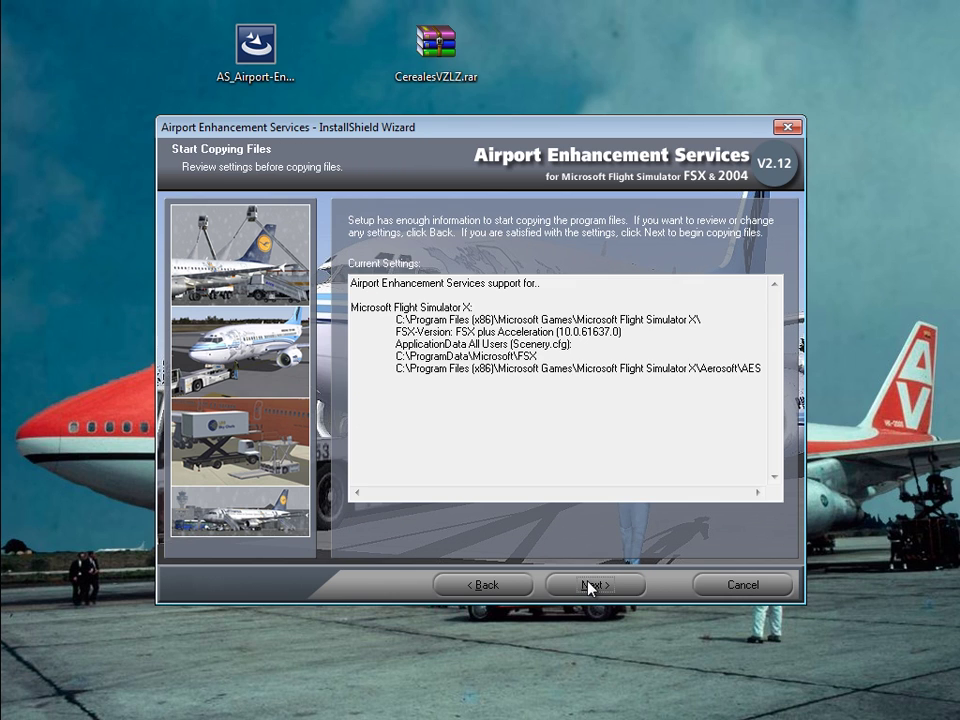
click(589, 590)
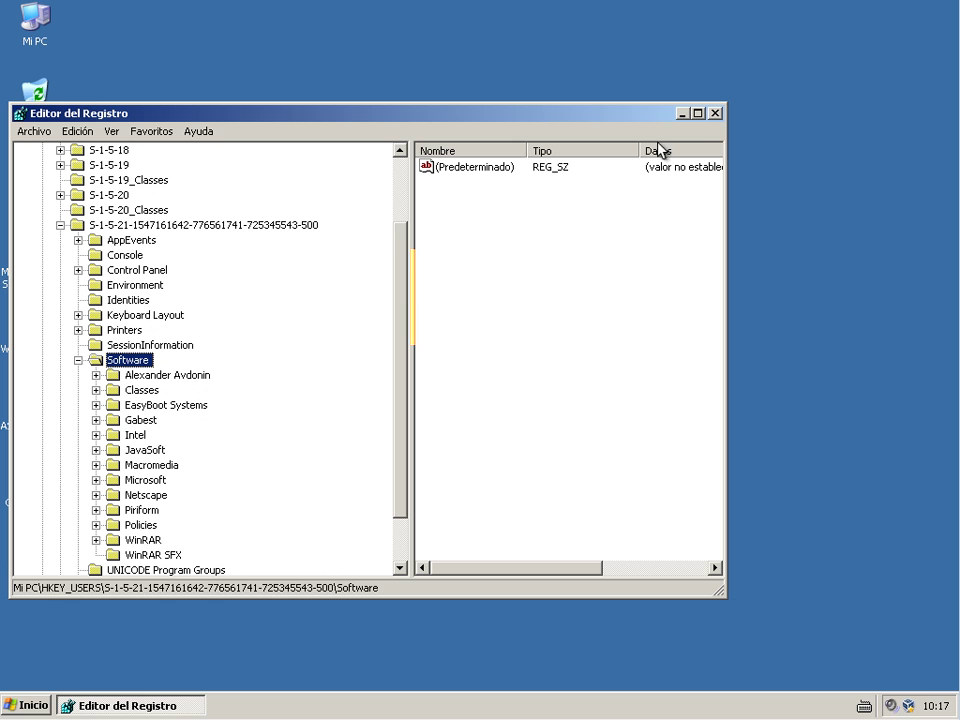
On Windows XP, close the Registry Editor and launch the AS_Airport-E... installer from the desktop
click(715, 113)
click(35, 252)
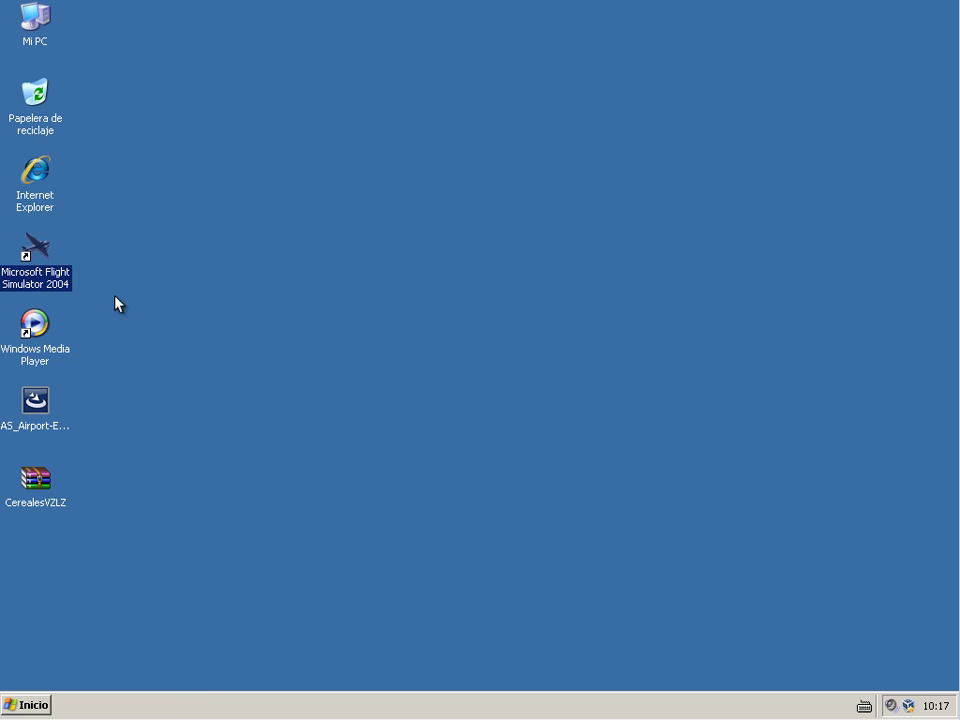
double_click(38, 424)
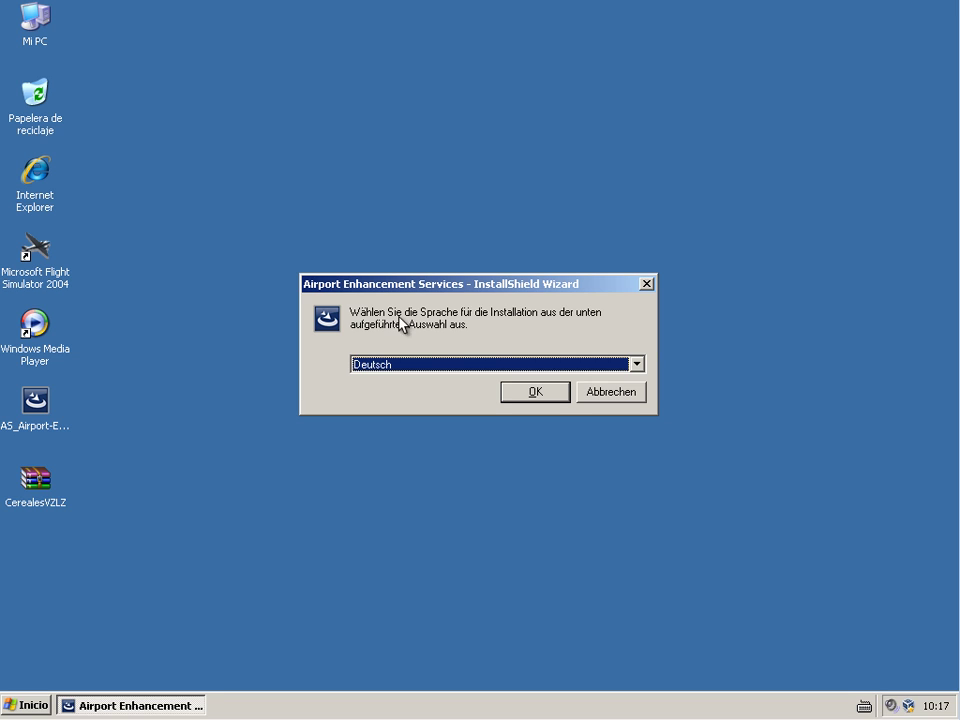
Choose Englisch as the setup language for the Airport Enhancement Services installer on Windows XP
click(454, 366)
click(450, 393)
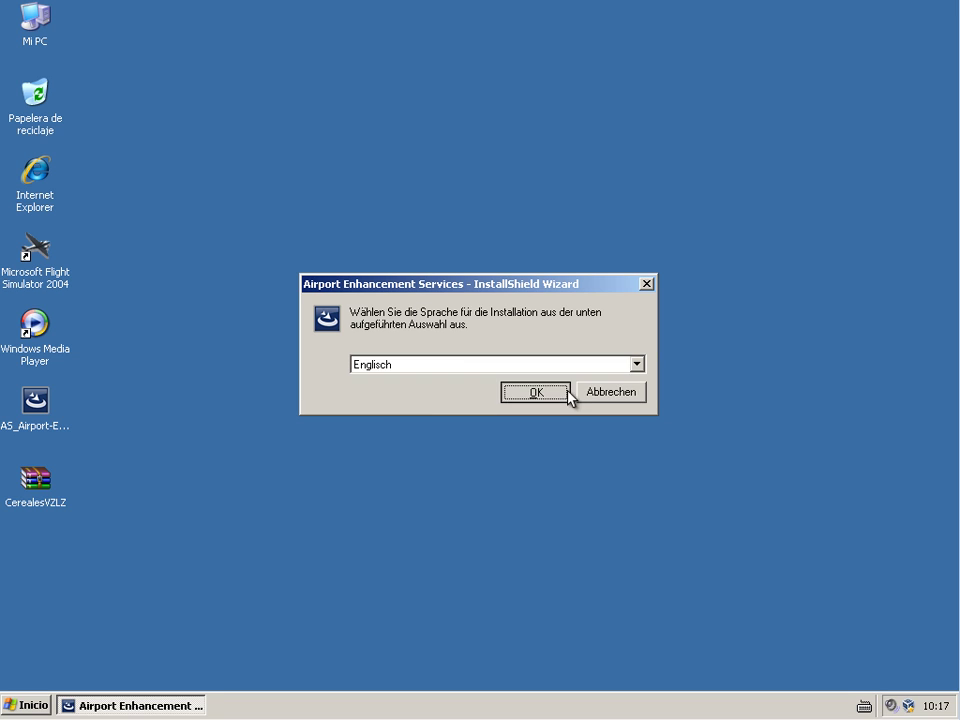
click(566, 395)
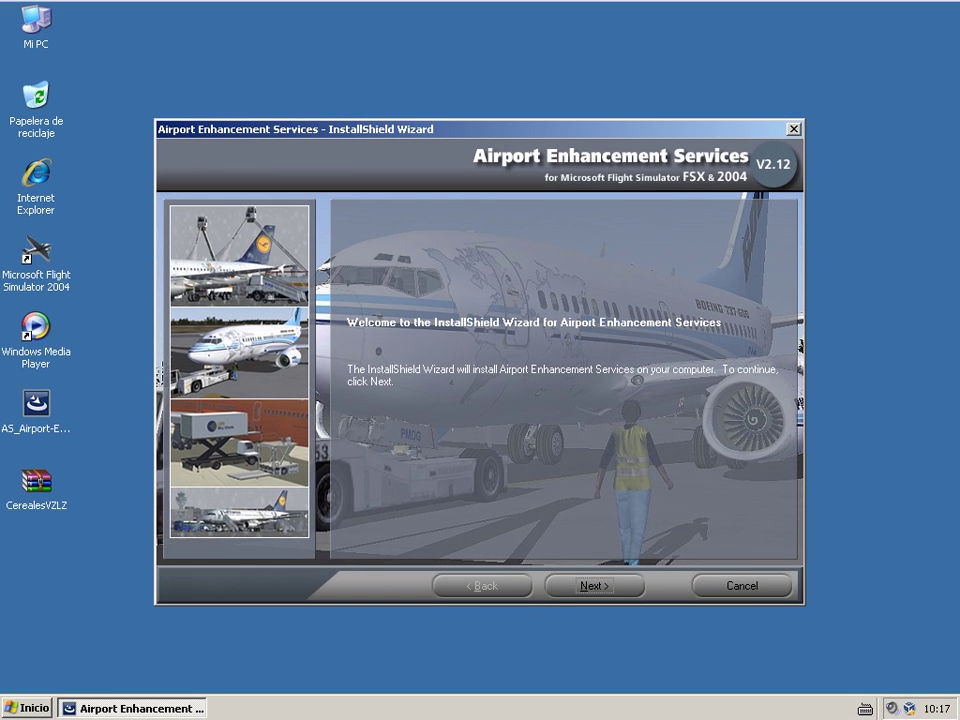
Accept the Aerosoft license agreement, select Microsoft Flight Simulator 2004 as the setup type and continue the installation
click(586, 592)
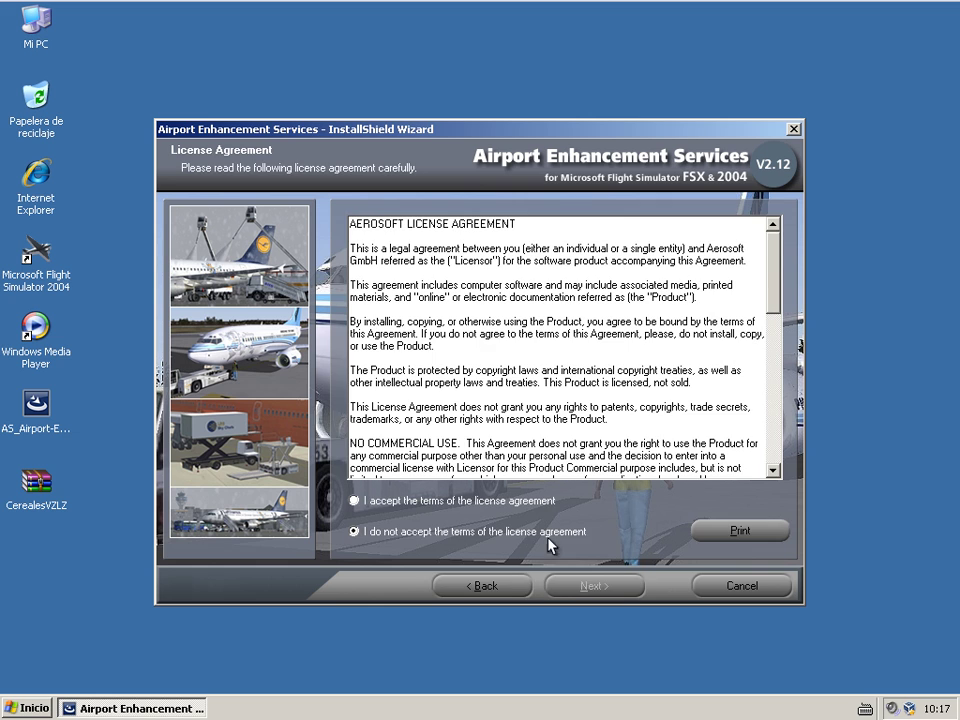
key(Up)
click(591, 585)
click(388, 357)
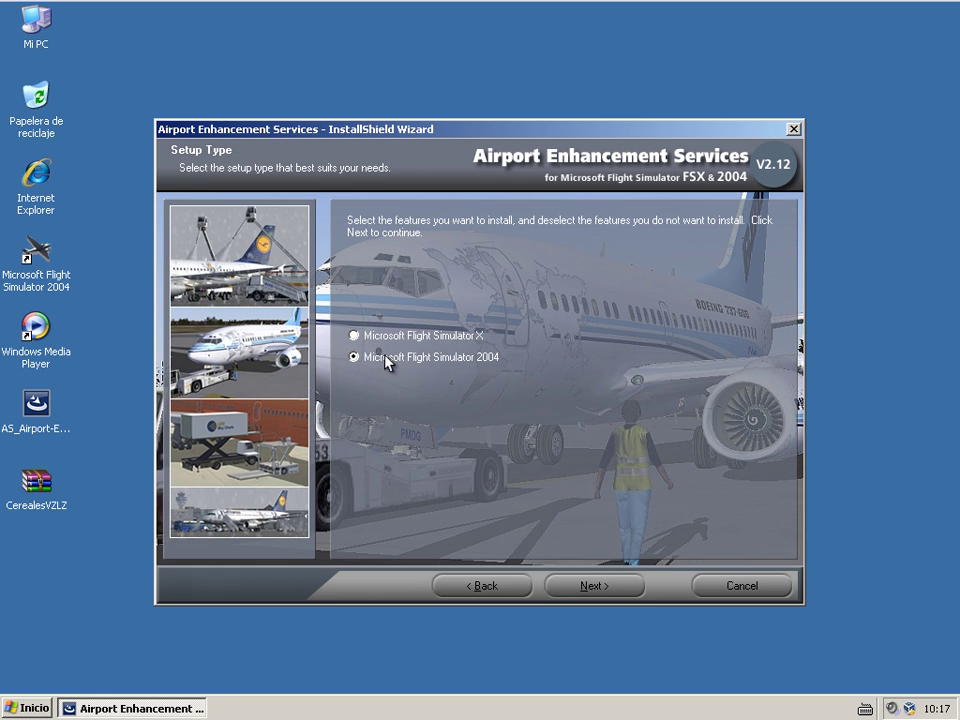
click(615, 591)
click(615, 591)
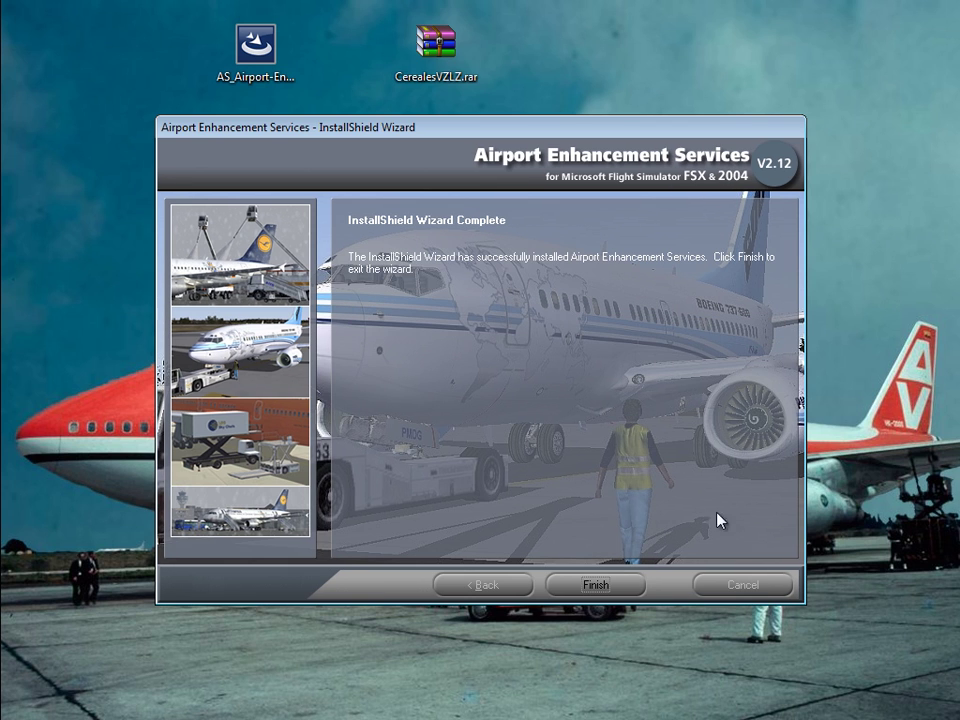
Finish the Windows 7 installation, answer Sí to the FSX + ACC Pack warning and let AESHelp activate EAFS Aerosoft Andras Field X
click(597, 585)
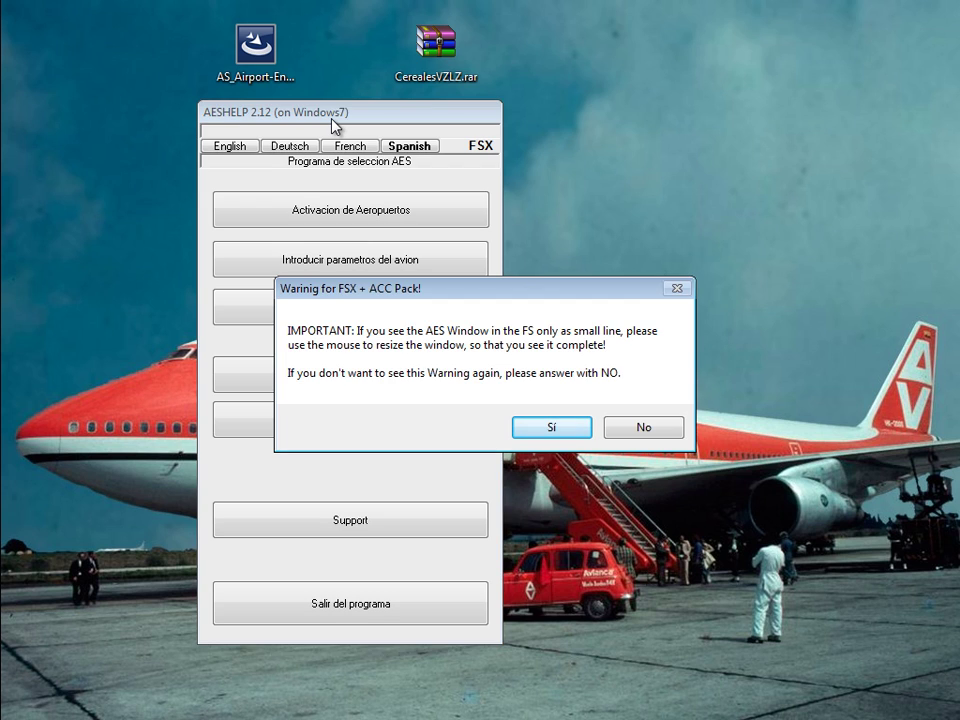
click(568, 428)
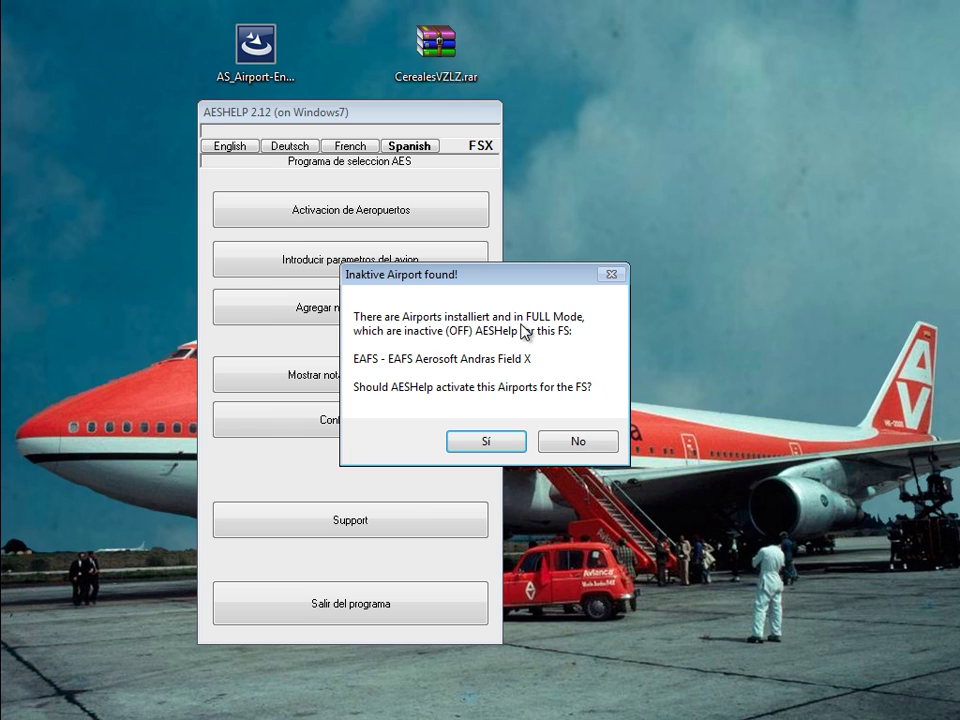
click(512, 444)
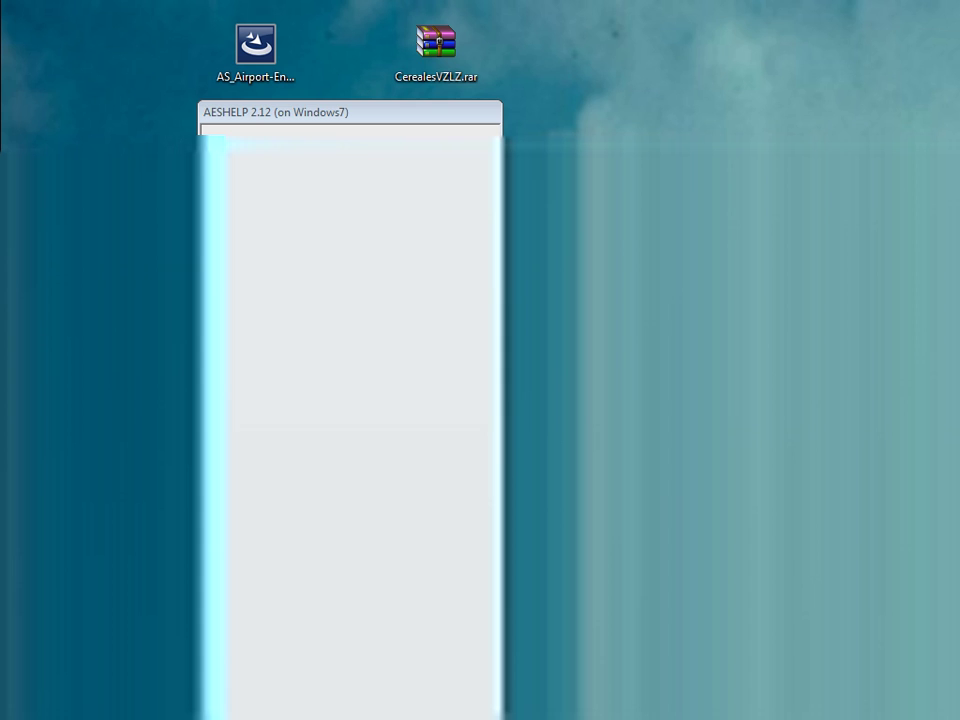
click(606, 420)
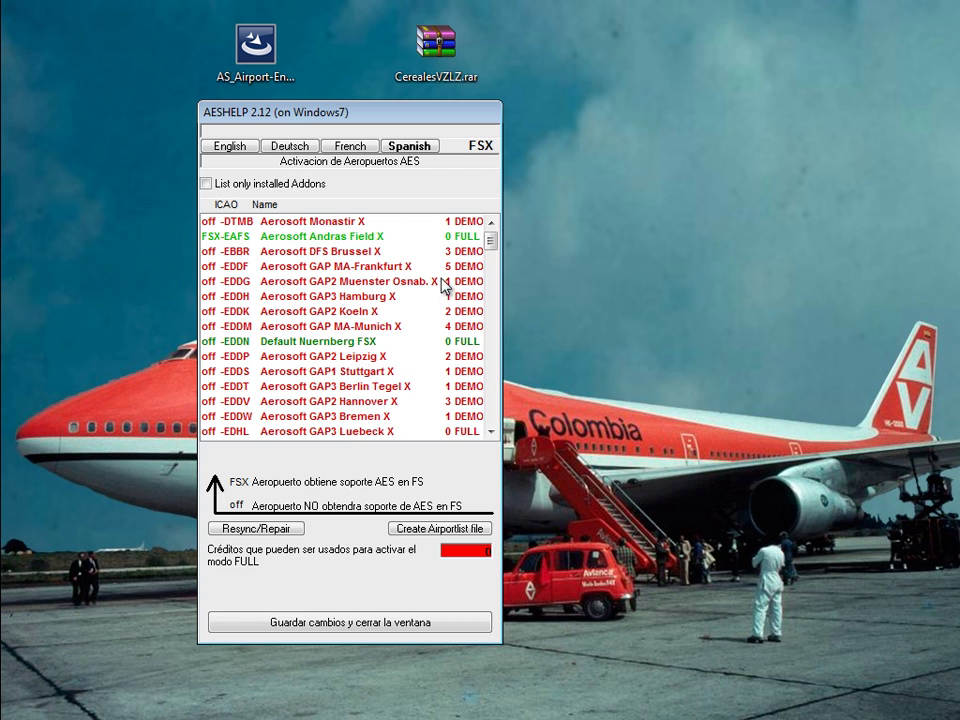
Check the AES airport activation list, save its changes and exit AESHelp
drag(491, 259, 494, 222)
click(326, 623)
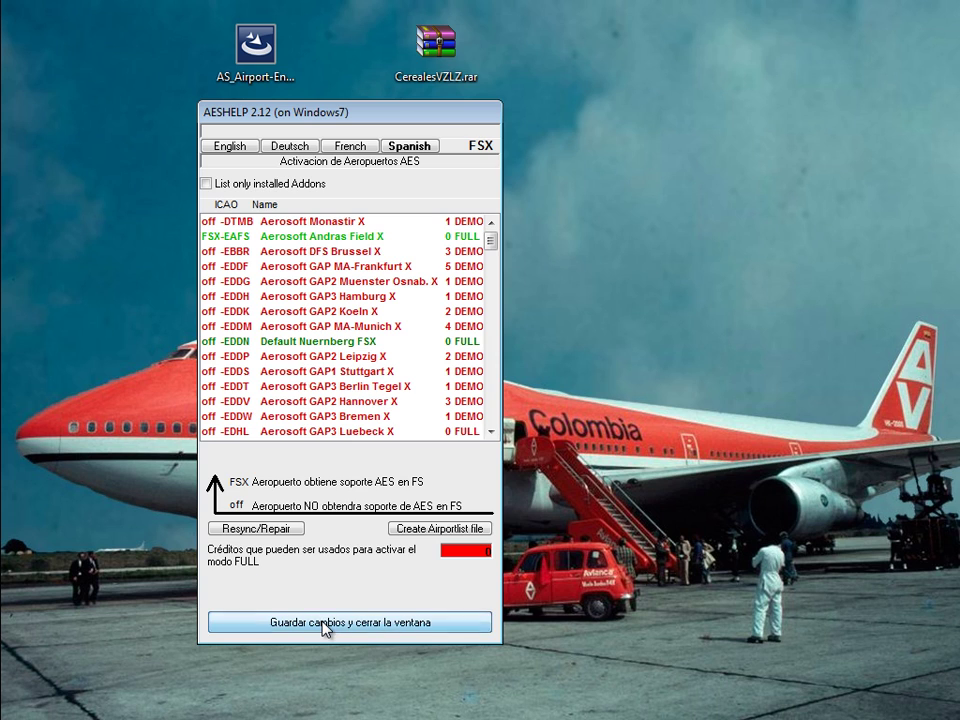
click(332, 610)
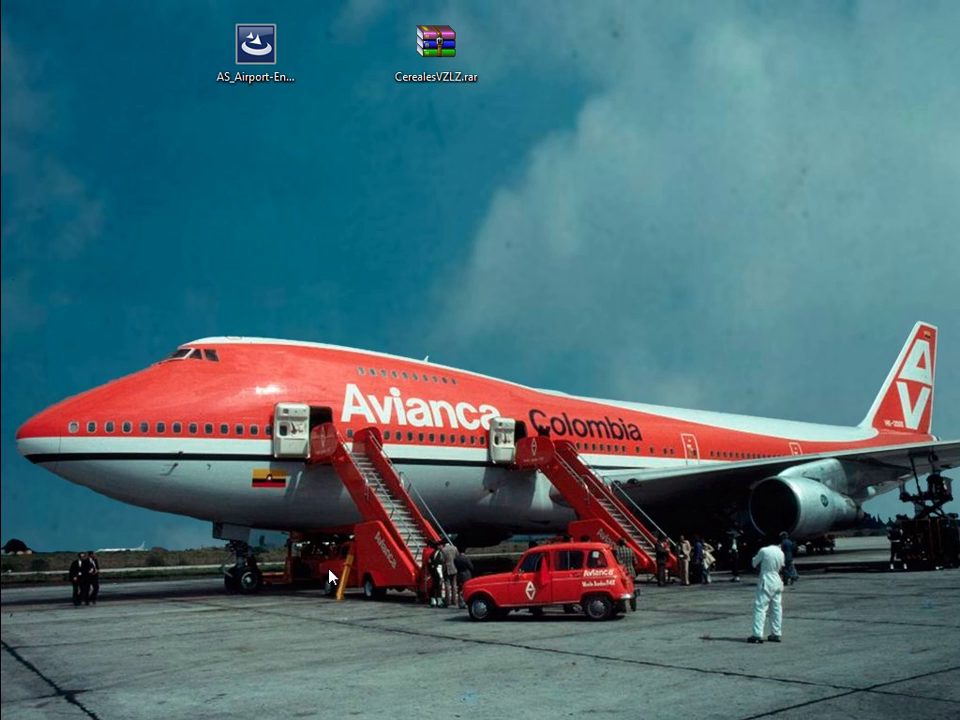
Open CerealesVZLZ.rar from the Windows 7 desktop and compare the 64-bit .reg files with and without loader
double_click(432, 70)
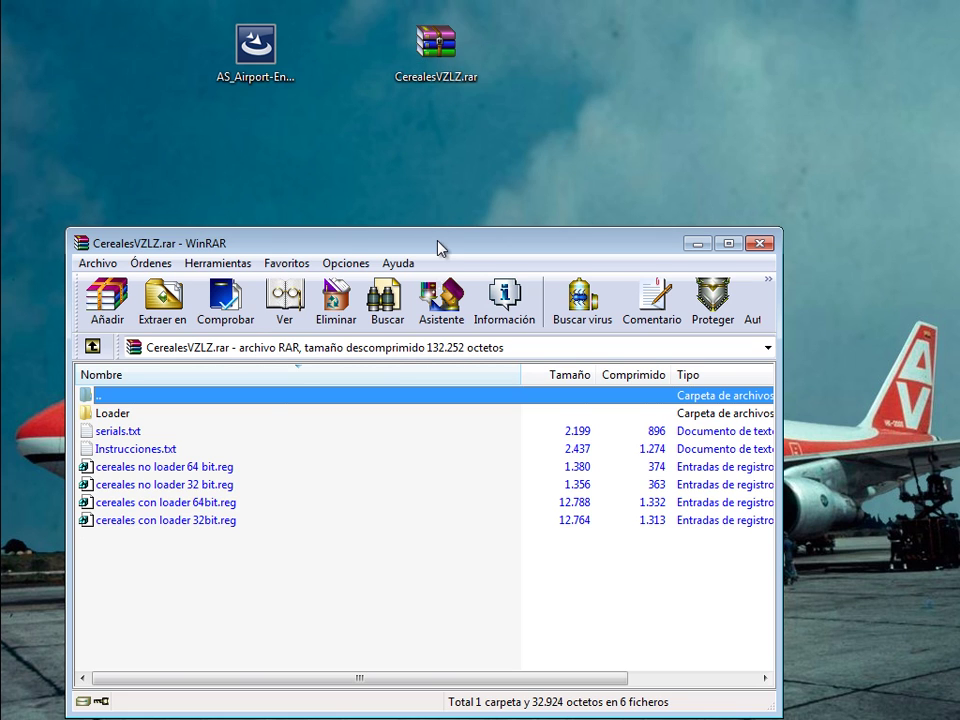
drag(437, 248, 439, 153)
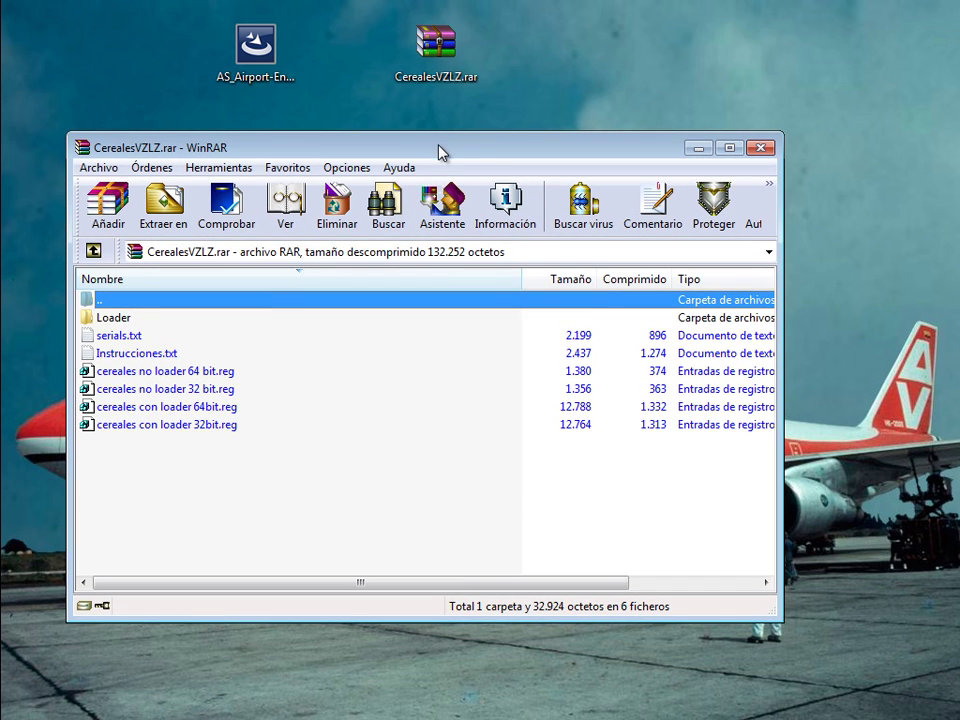
click(212, 406)
click(210, 374)
click(212, 402)
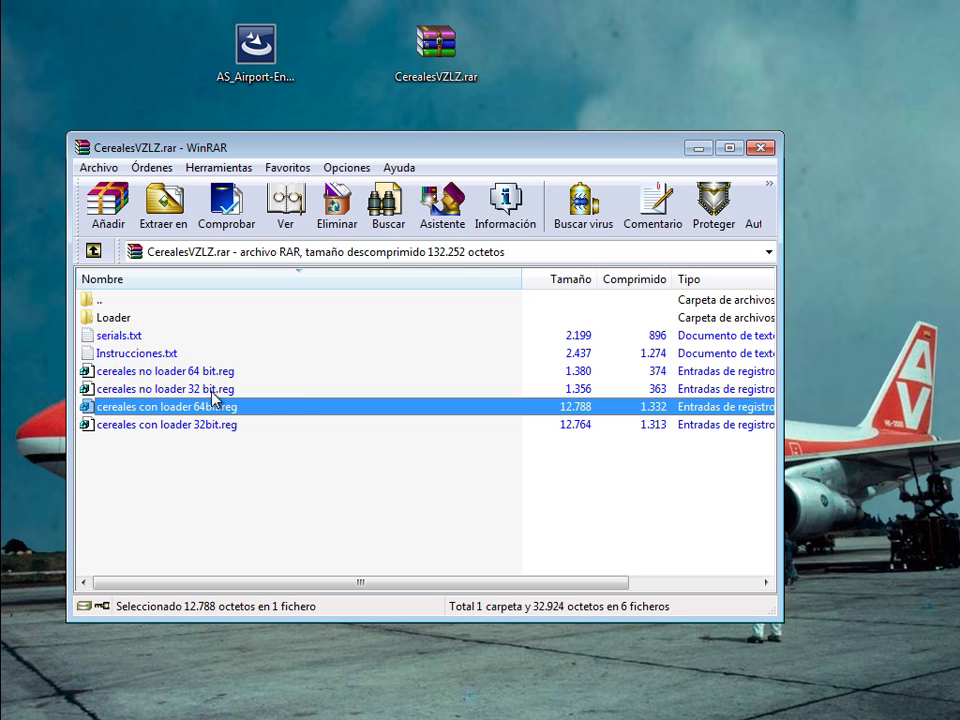
click(210, 372)
click(212, 404)
Check in the computer's system properties whether Windows is 32-bit or 64-bit, and close the System window
key(alt+Tab)
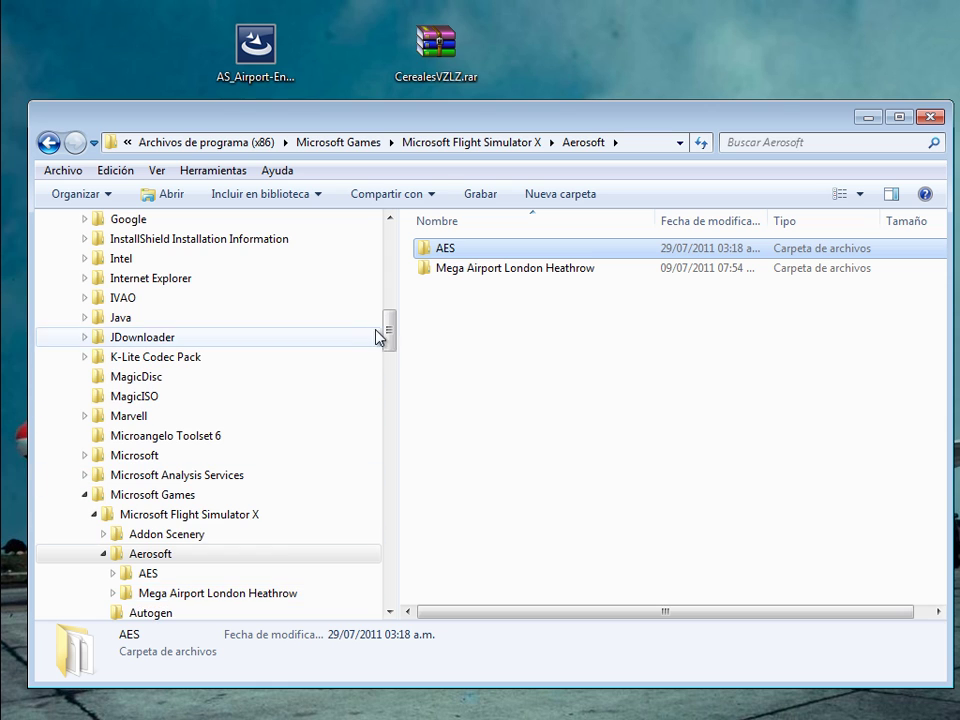
drag(392, 336, 390, 255)
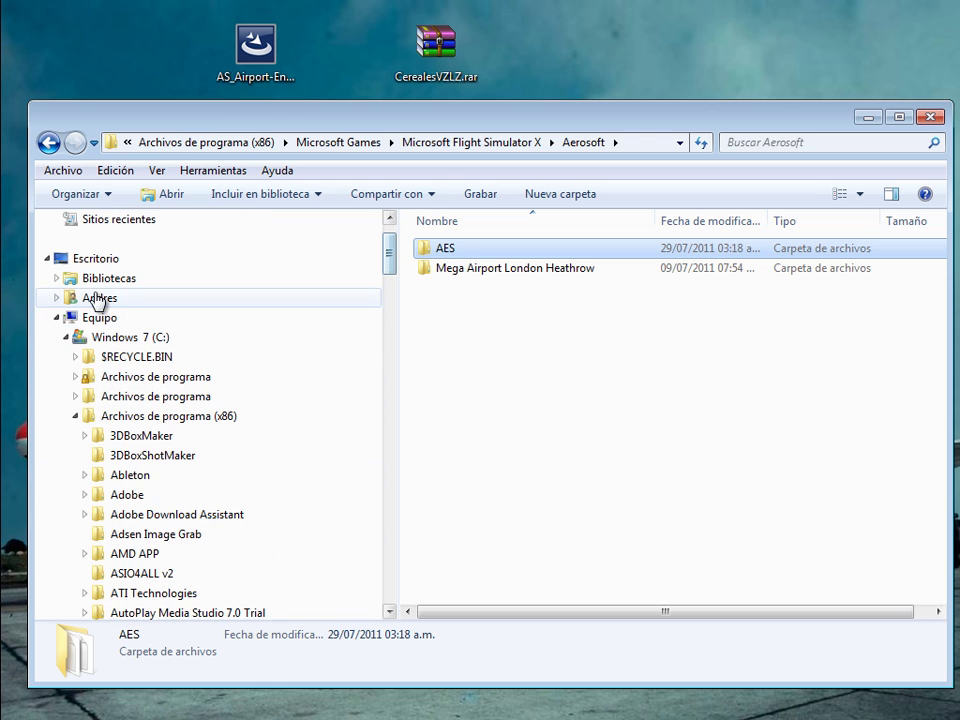
right_click(108, 318)
click(193, 536)
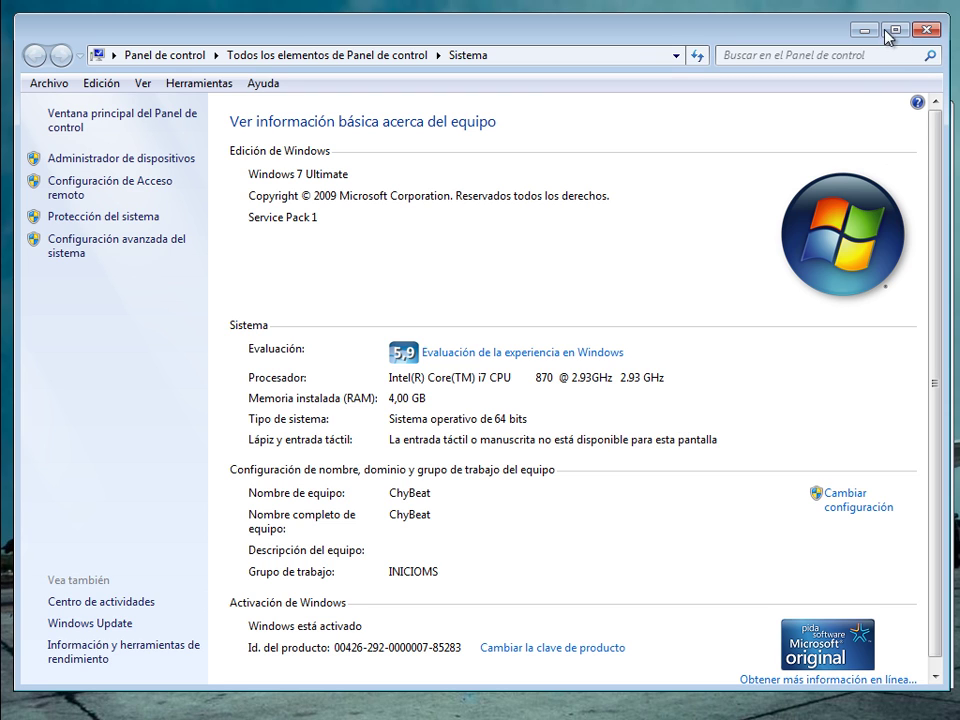
click(927, 29)
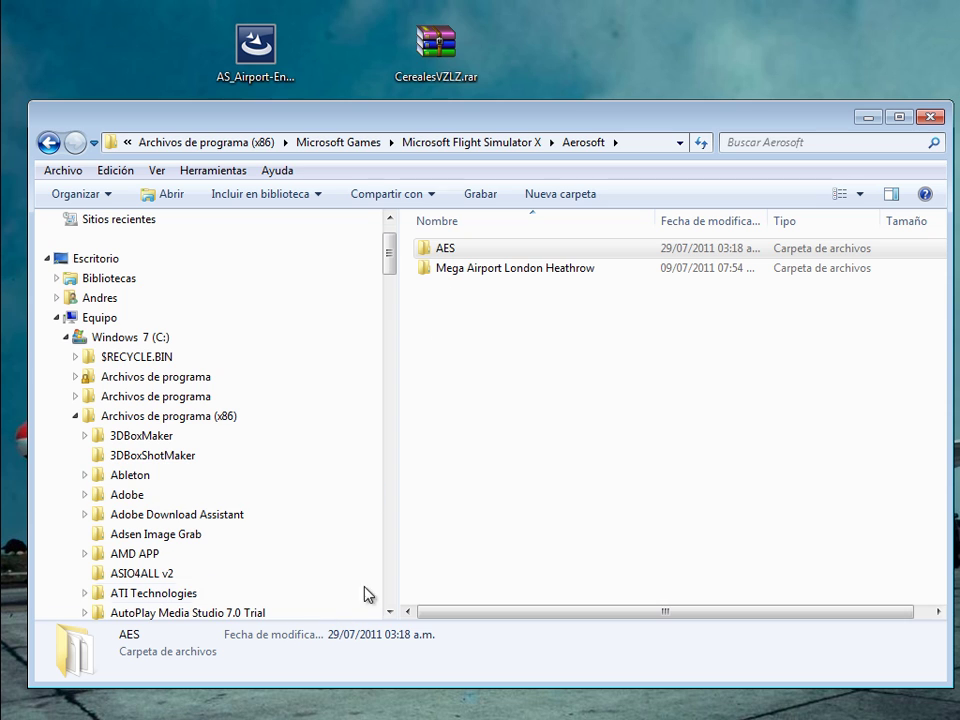
Return to the CerealesVZLZ.rar archive and open its Loader folder
key(alt+Tab)
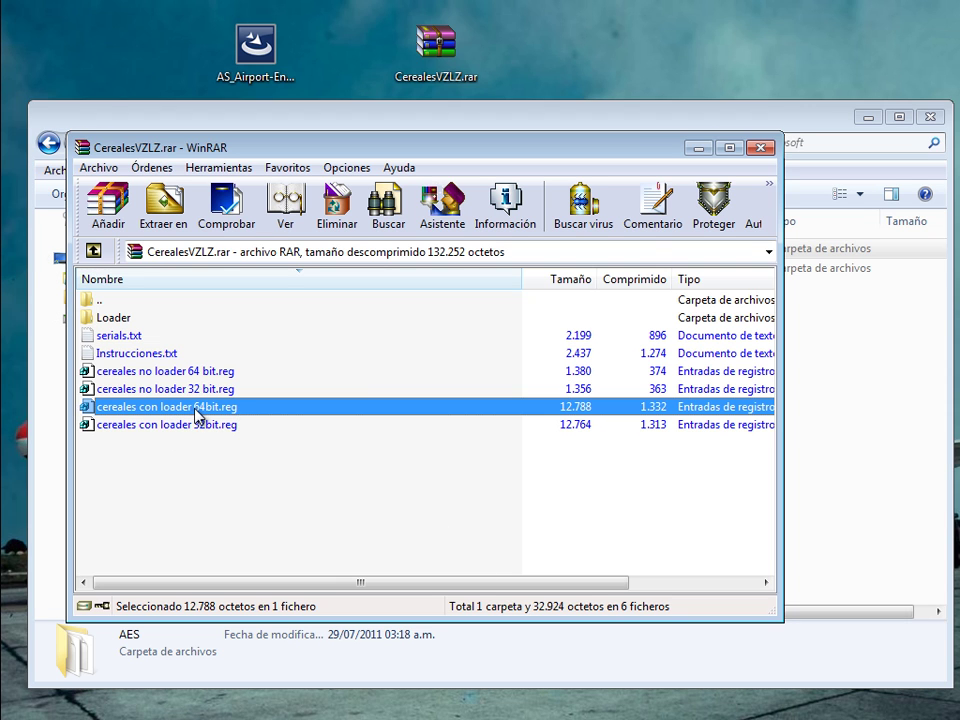
click(190, 373)
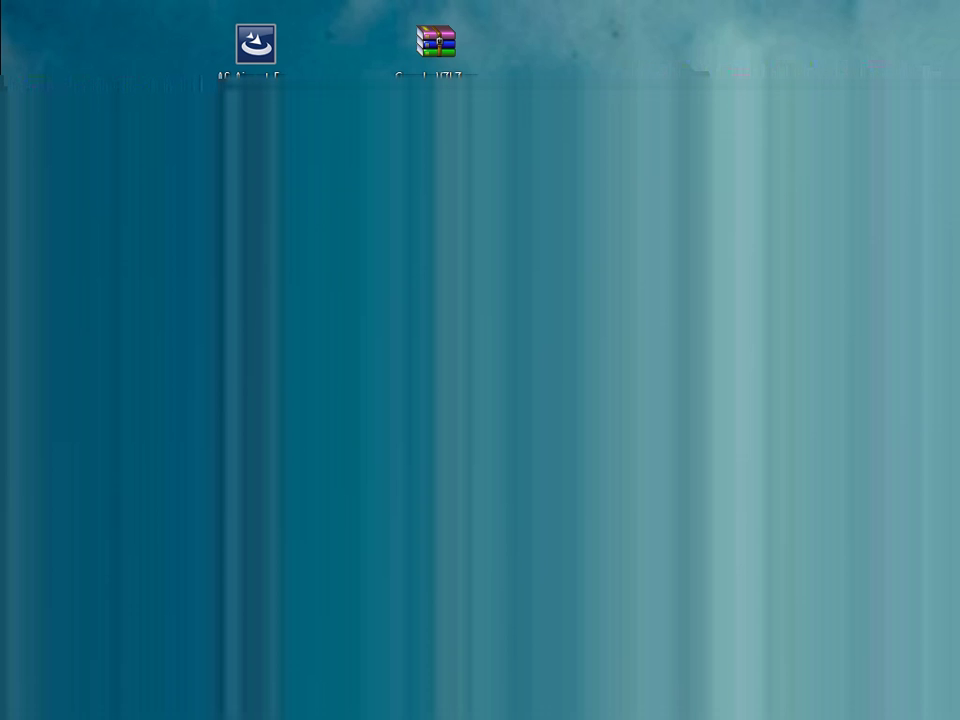
click(112, 318)
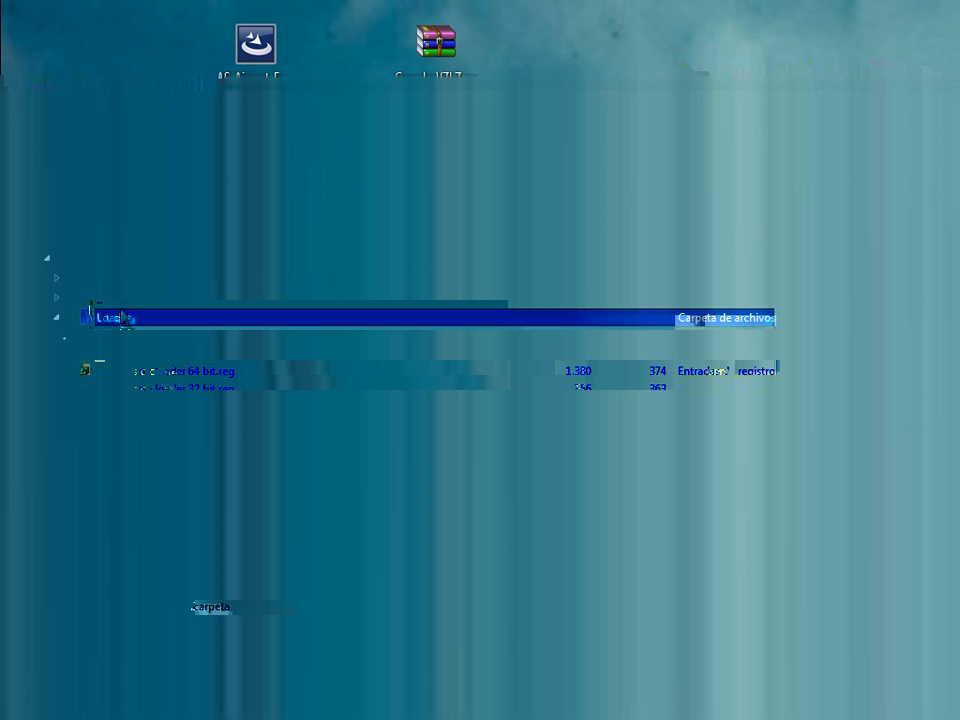
double_click(253, 320)
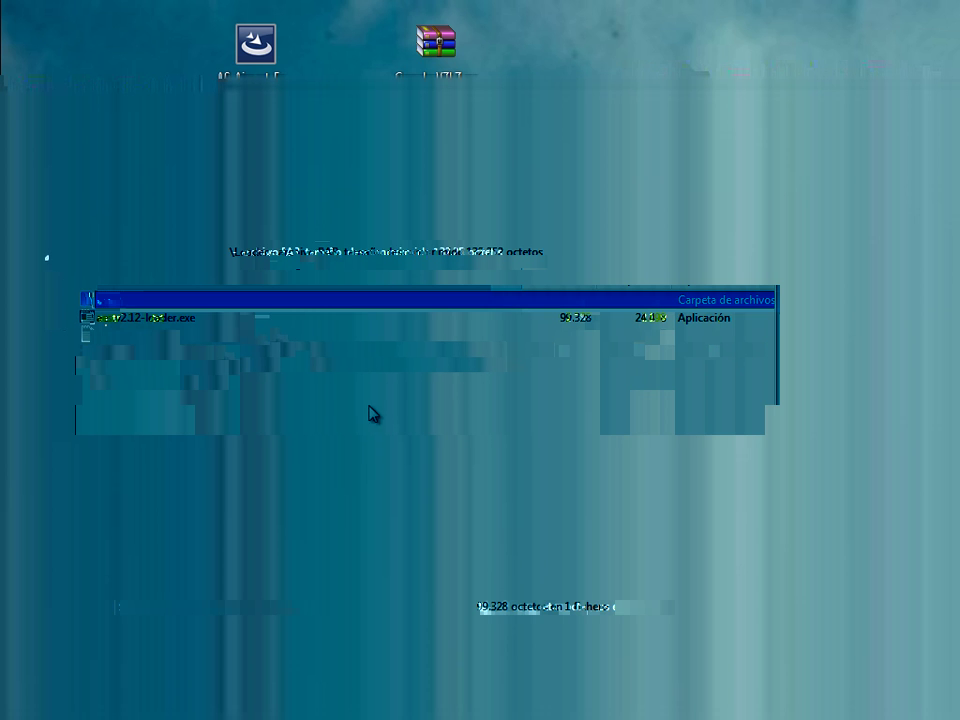
Extract aes.v2.12-loader.exe from the archive's Loader folder into the AES folder under Microsoft Flight Simulator X\Aerosoft
click(795, 463)
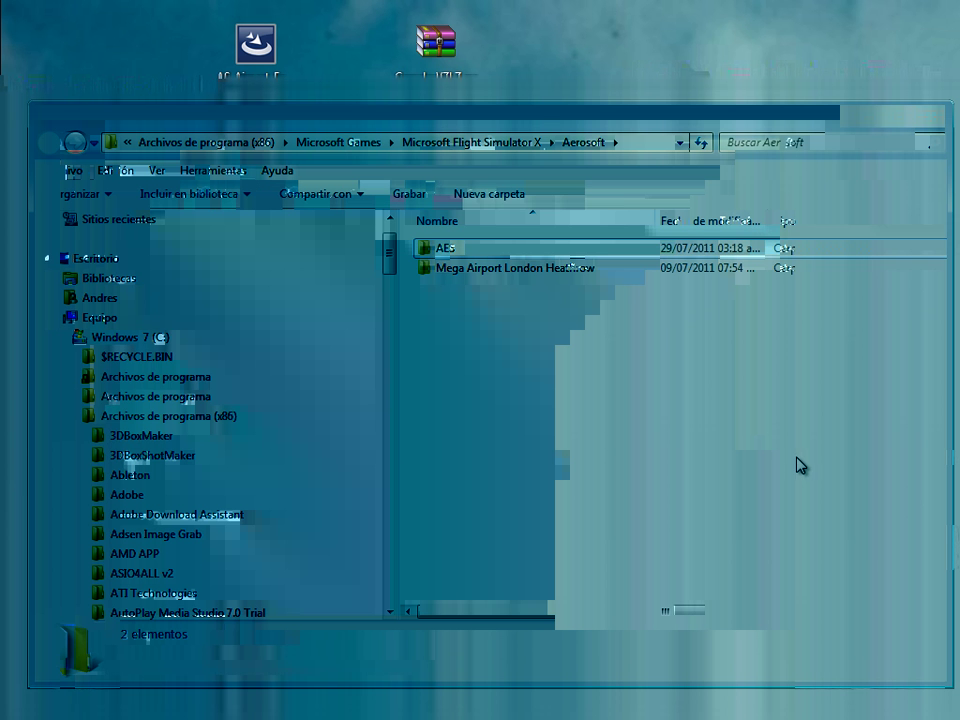
double_click(452, 253)
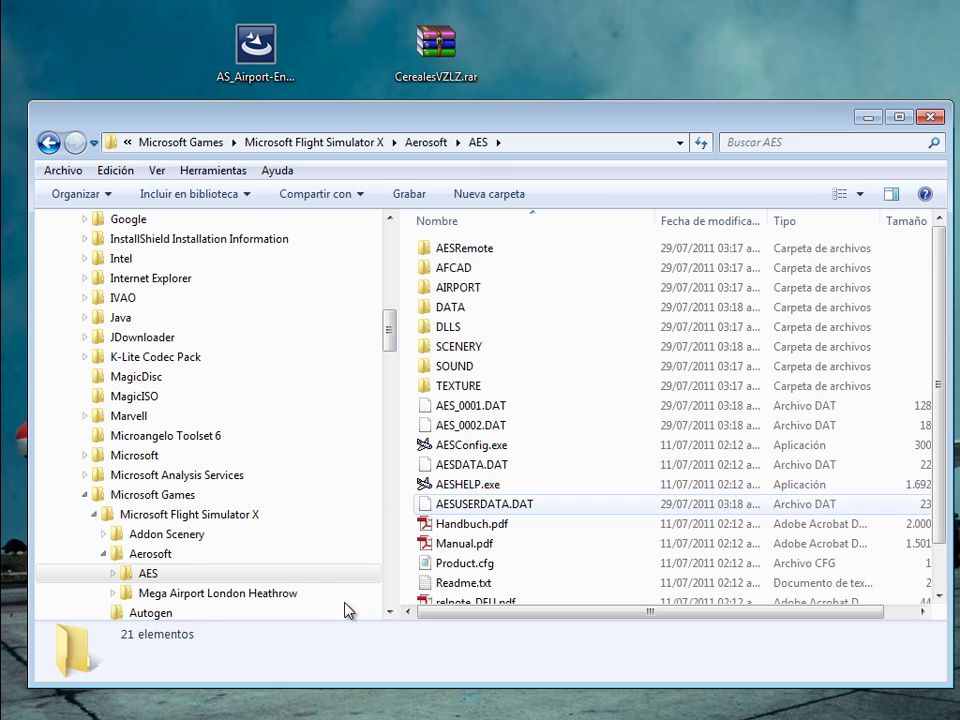
key(alt+Tab)
click(143, 318)
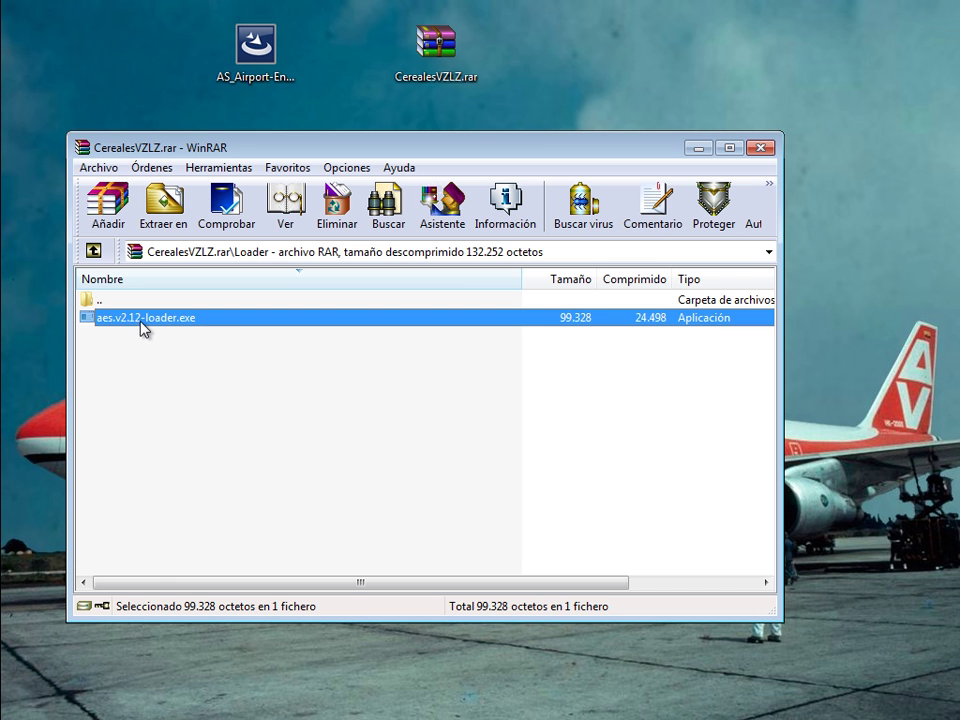
key(alt+Tab)
drag(88, 318, 636, 433)
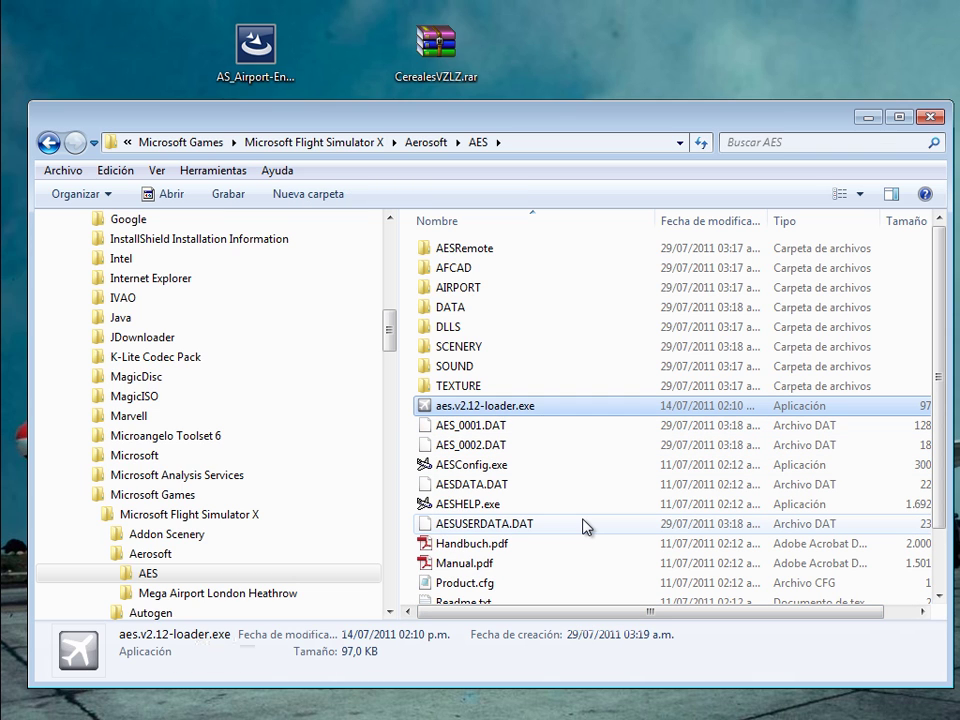
click(873, 120)
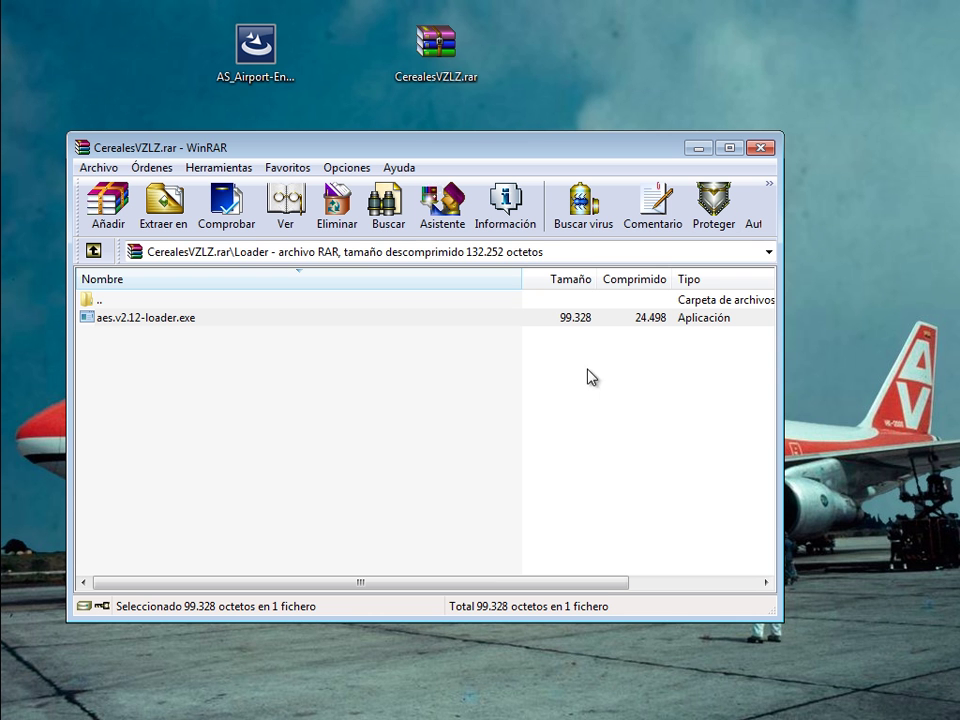
key(alt+Tab)
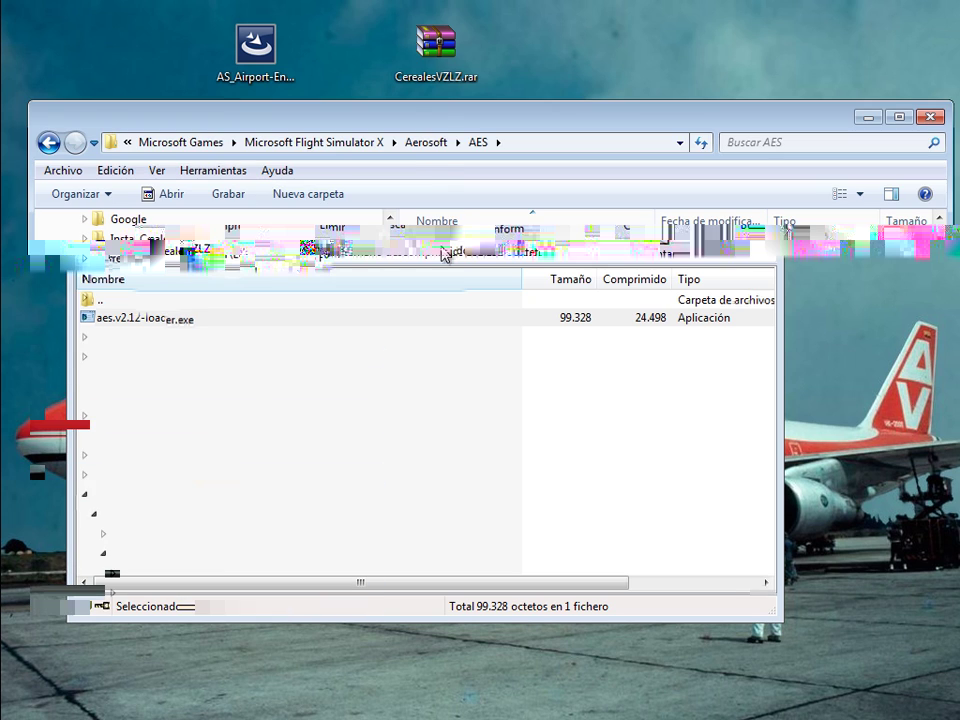
click(345, 556)
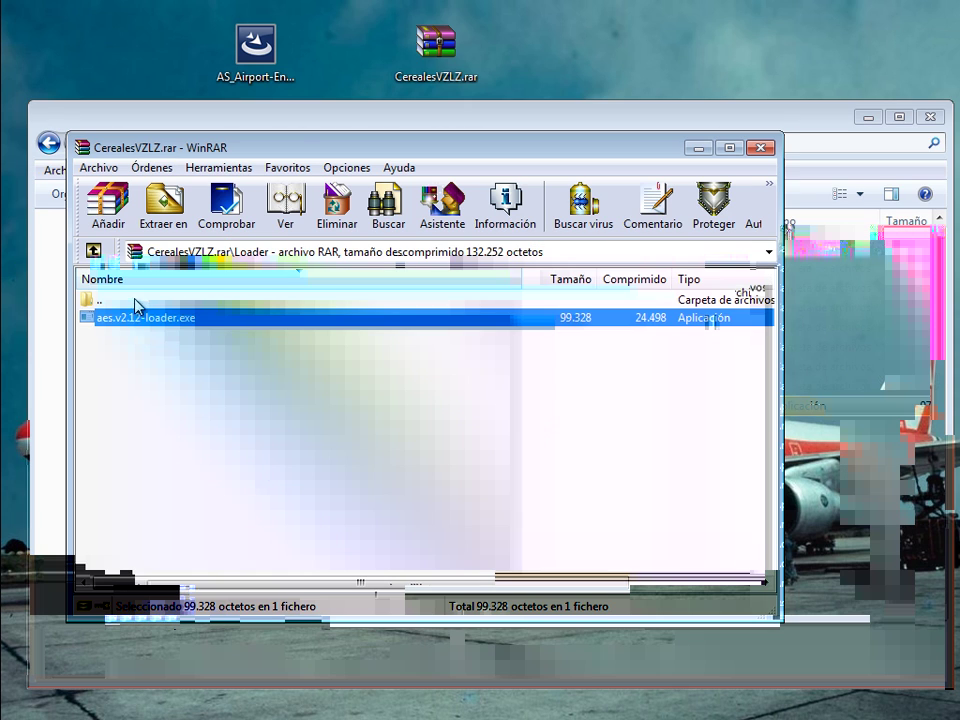
drag(298, 146, 341, 282)
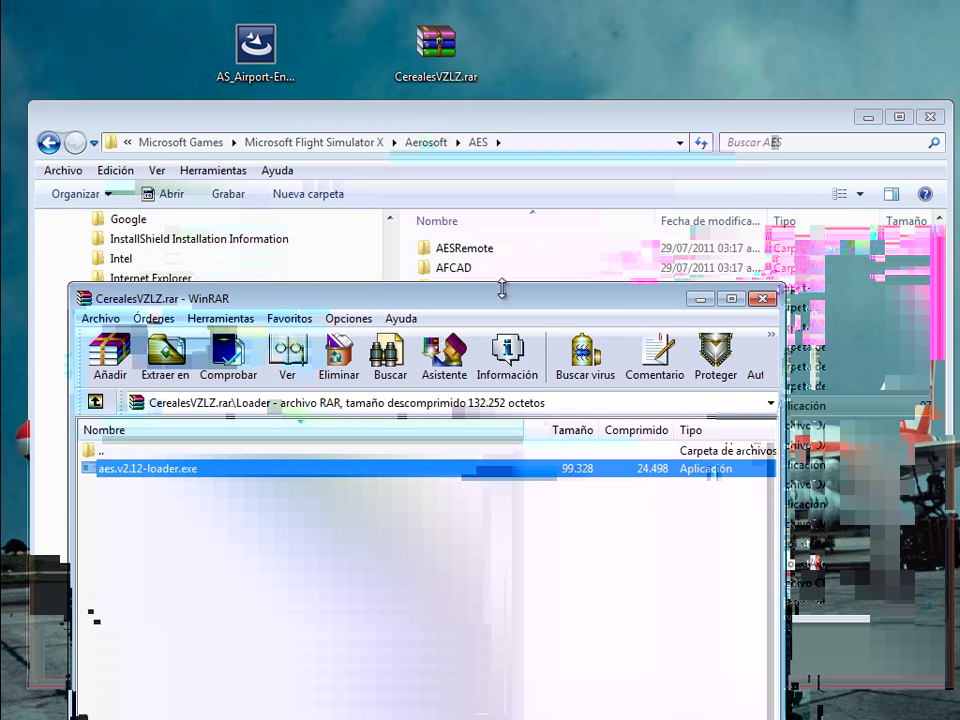
drag(501, 290, 489, 143)
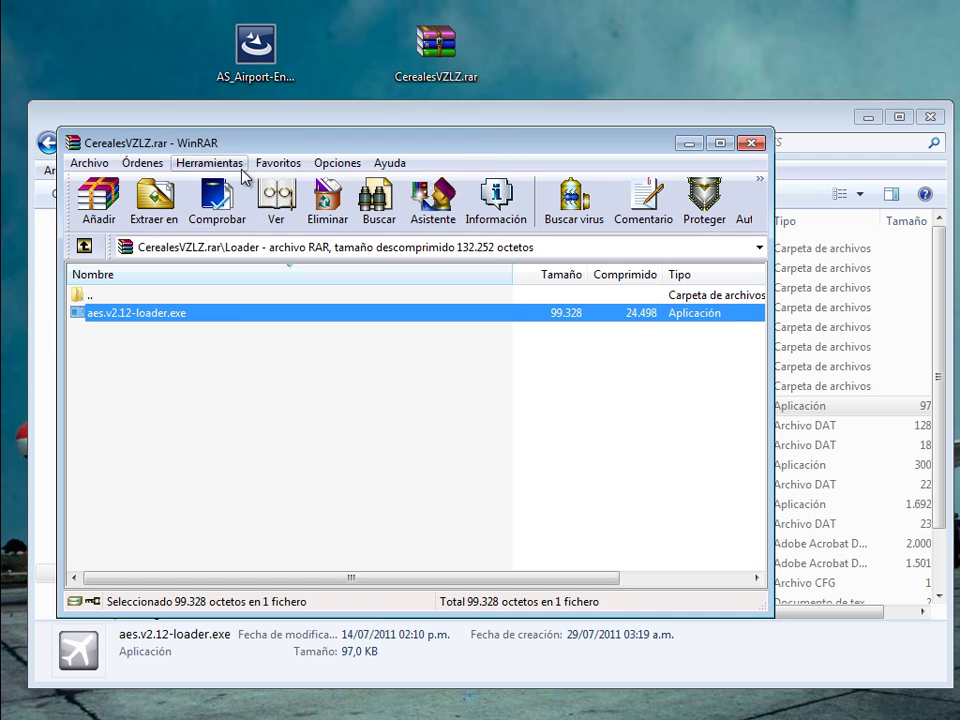
click(86, 75)
click(689, 143)
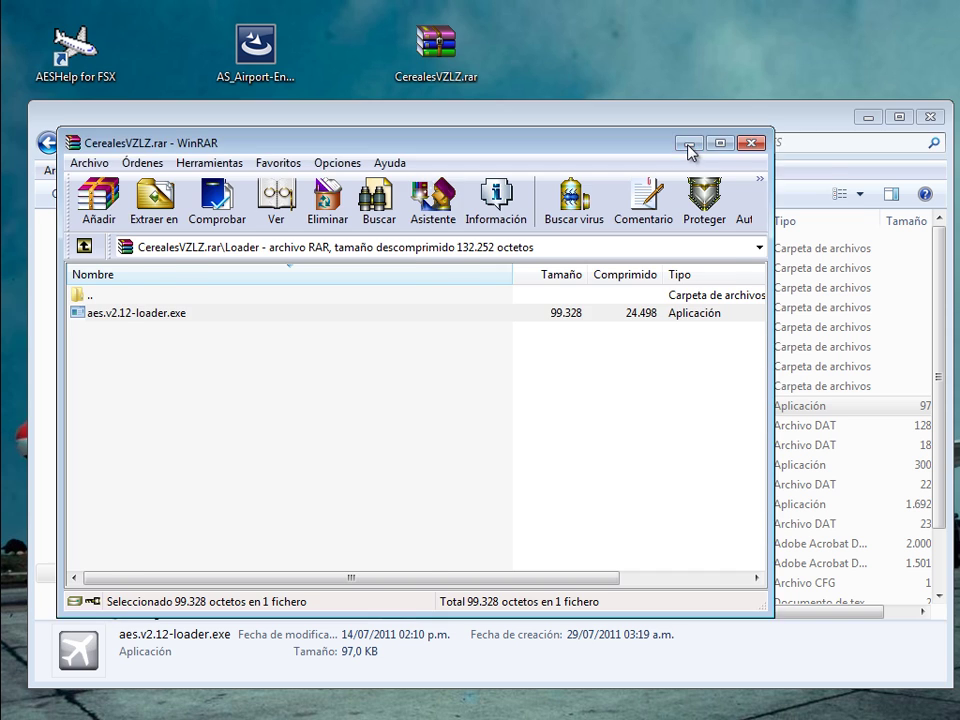
Merge cereales con loader 64bit.reg from the root of CerealesVZLZ.rar into the Windows registry, and minimize the archive window
click(866, 120)
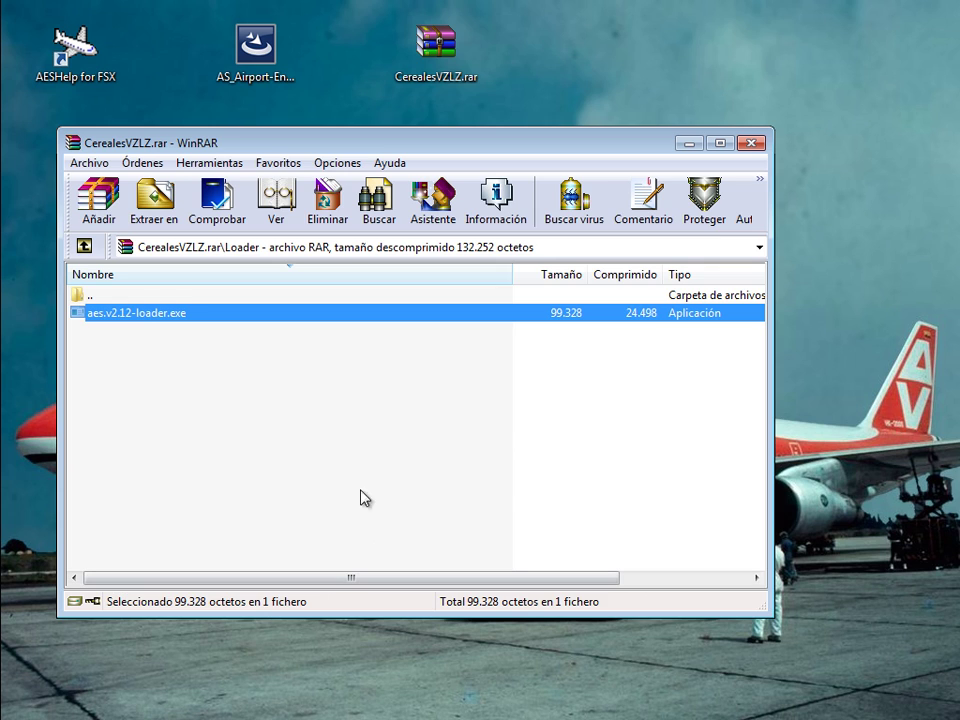
double_click(140, 296)
click(163, 422)
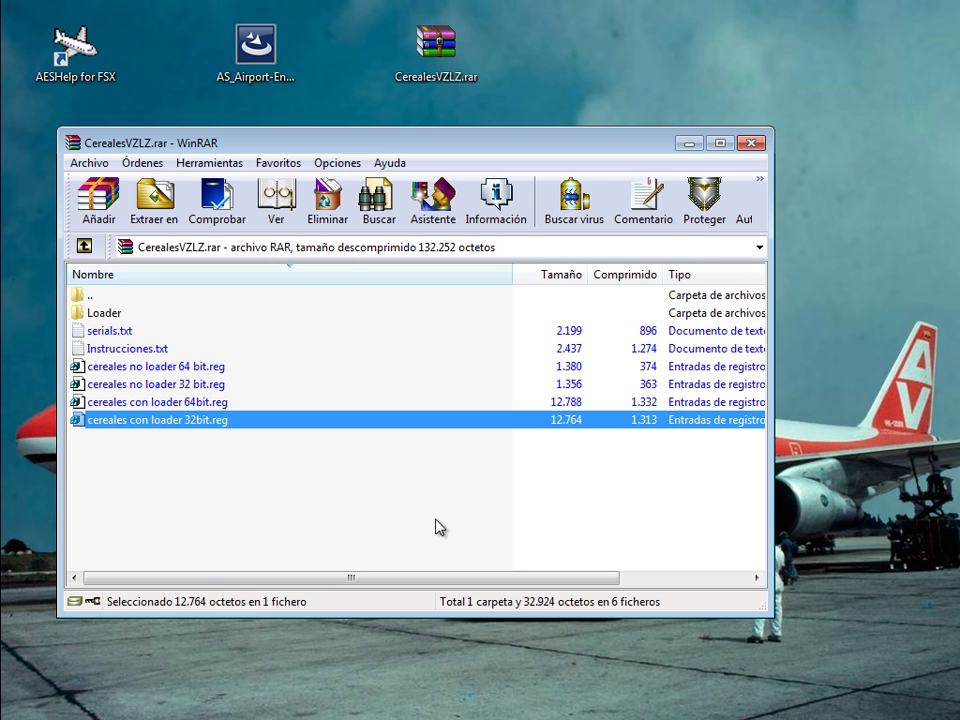
key(Up)
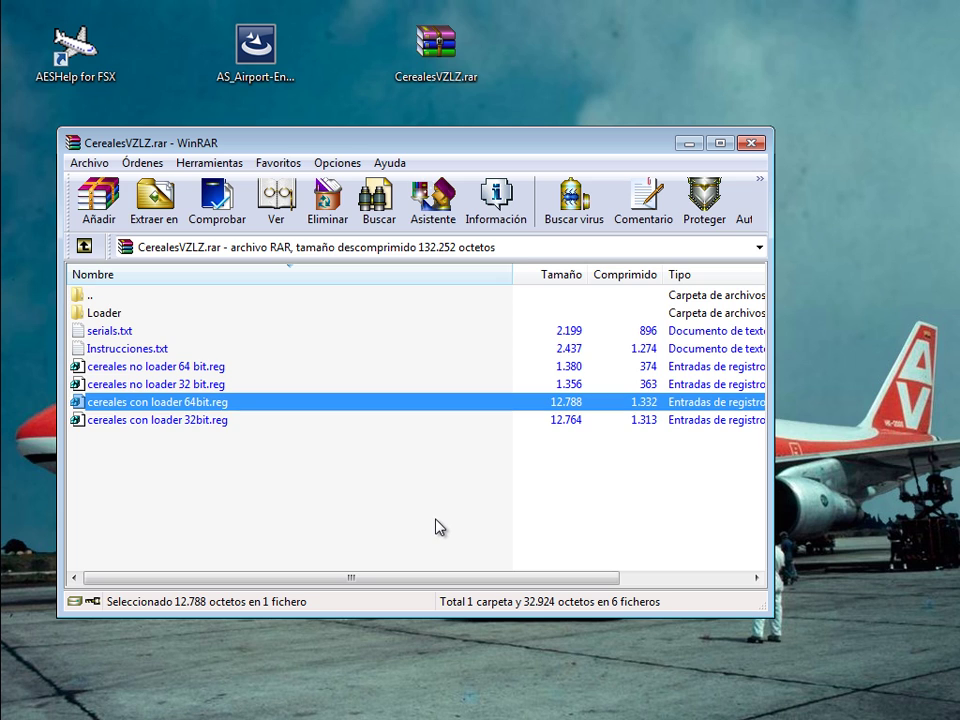
double_click(220, 404)
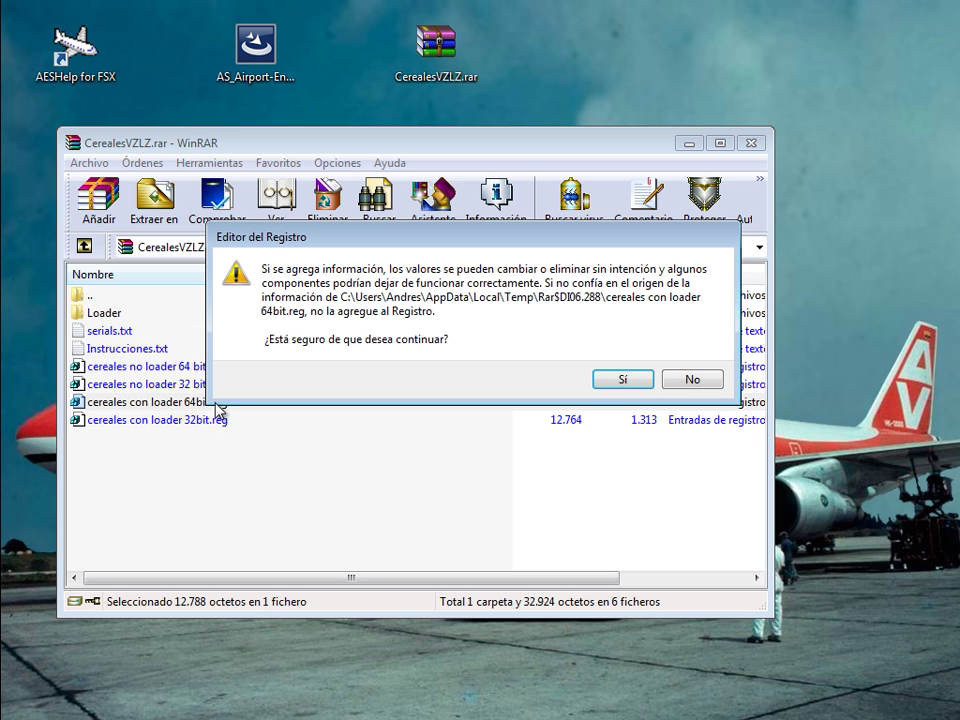
click(621, 379)
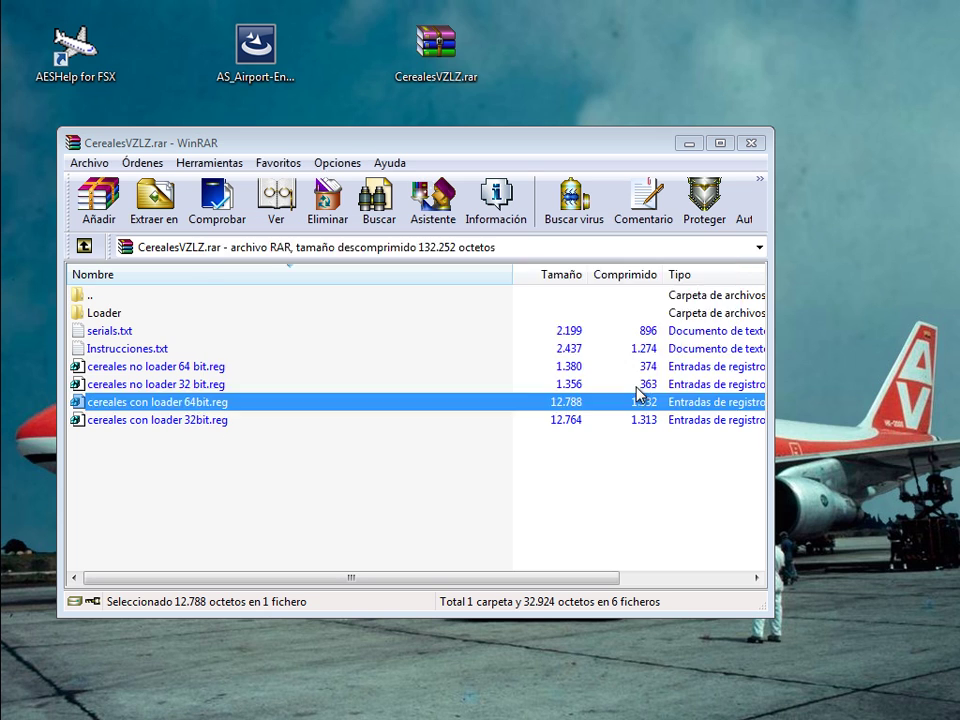
click(683, 359)
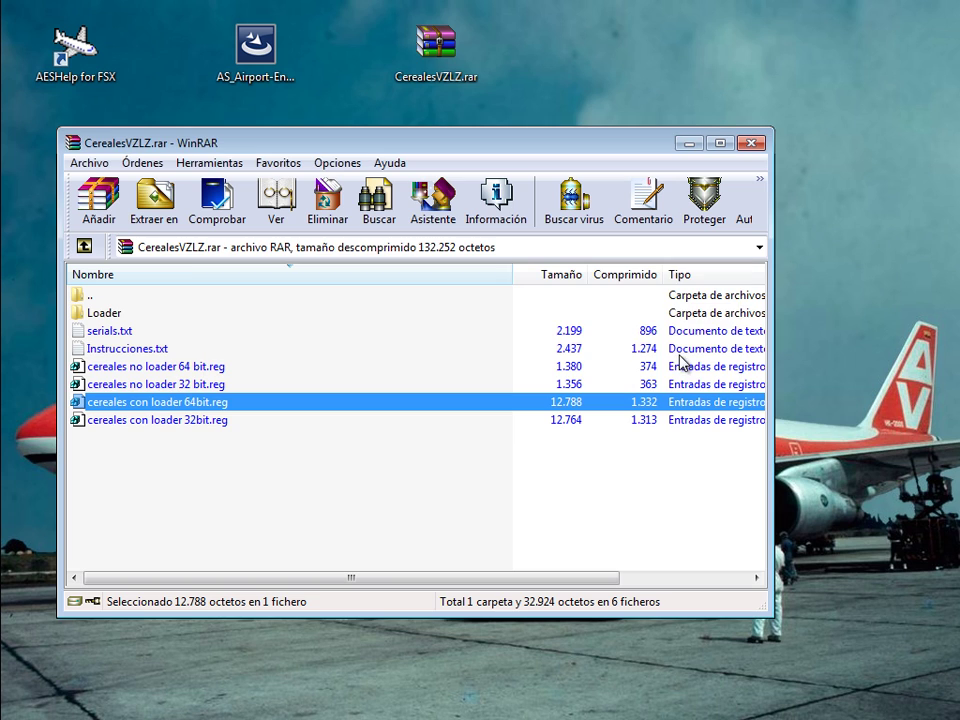
click(687, 146)
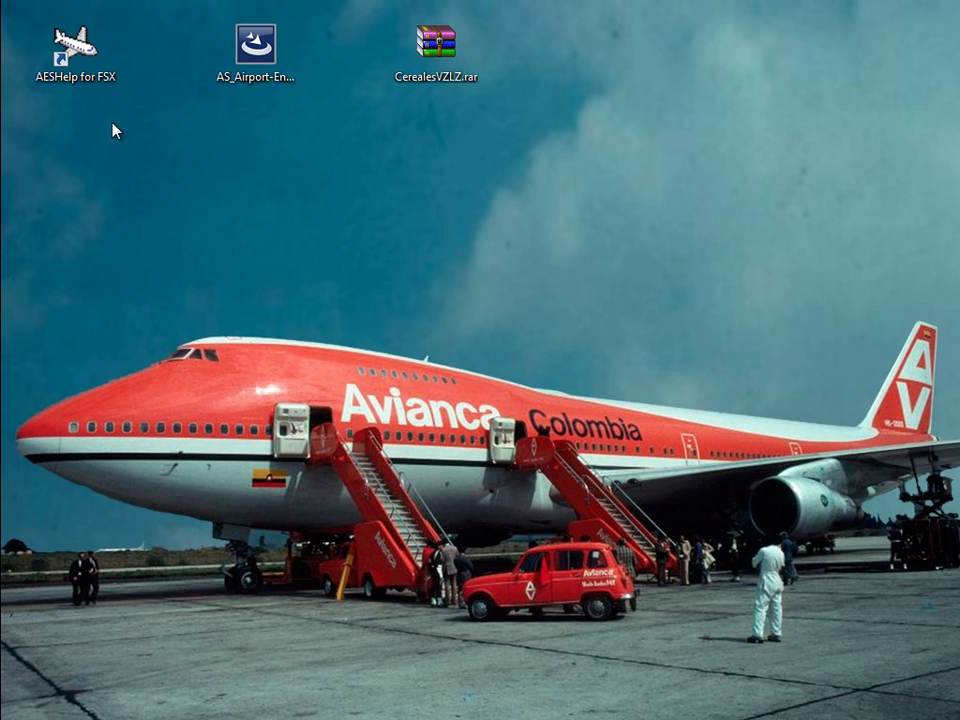
Change the target of the AESHelp for FSX desktop shortcut from AESHELP.exe to aes.v2.12-loader.exe and apply it
right_click(71, 74)
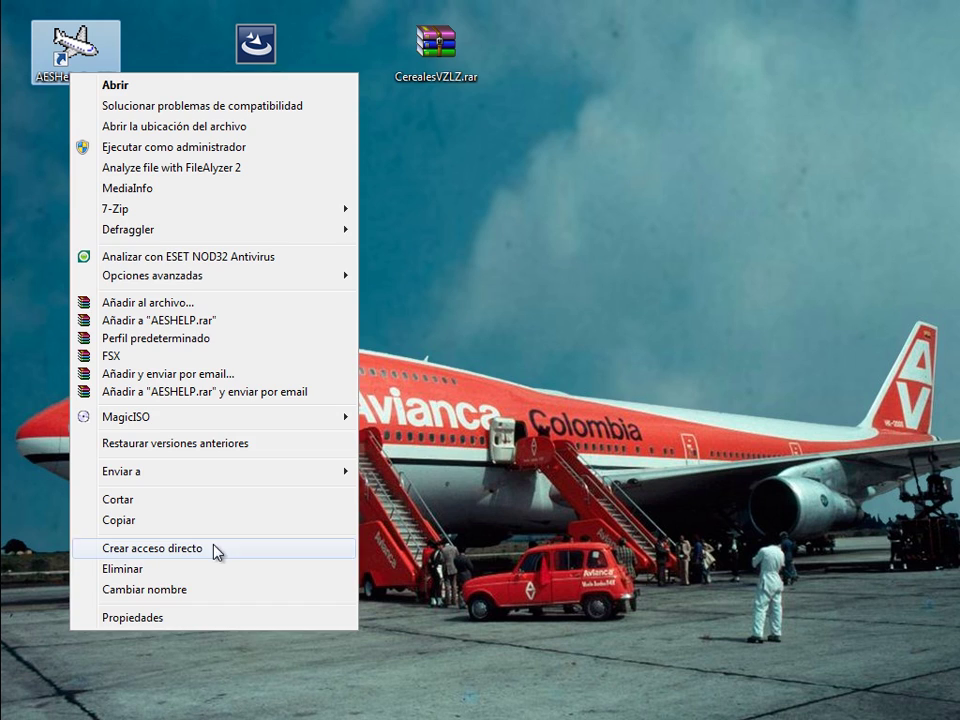
click(207, 617)
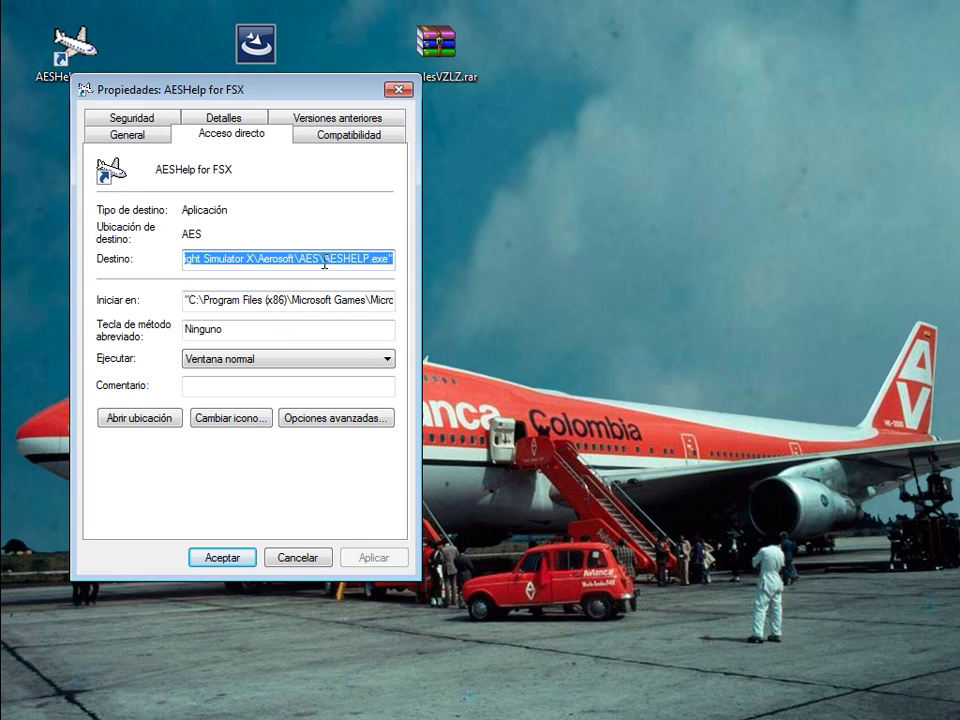
drag(324, 263, 341, 262)
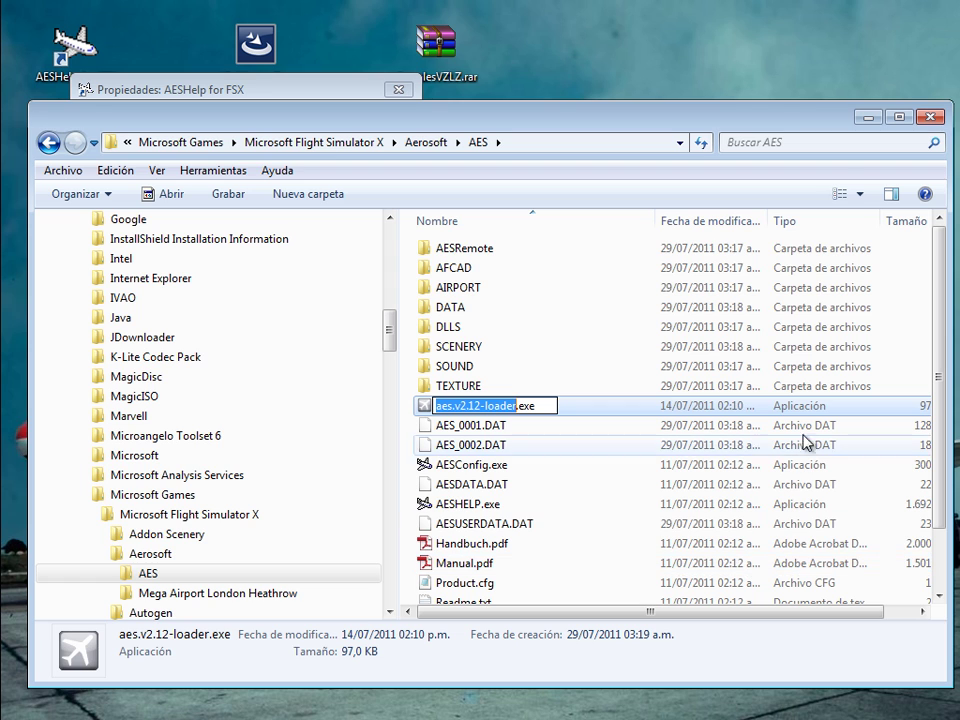
click(868, 117)
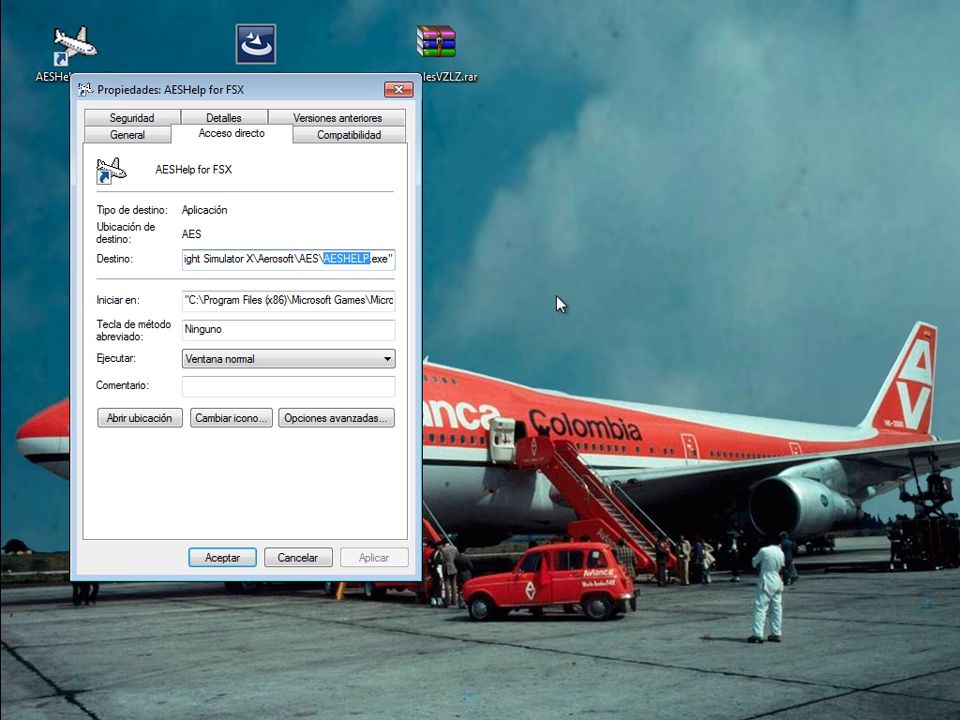
text(aes.v2.12-loader)
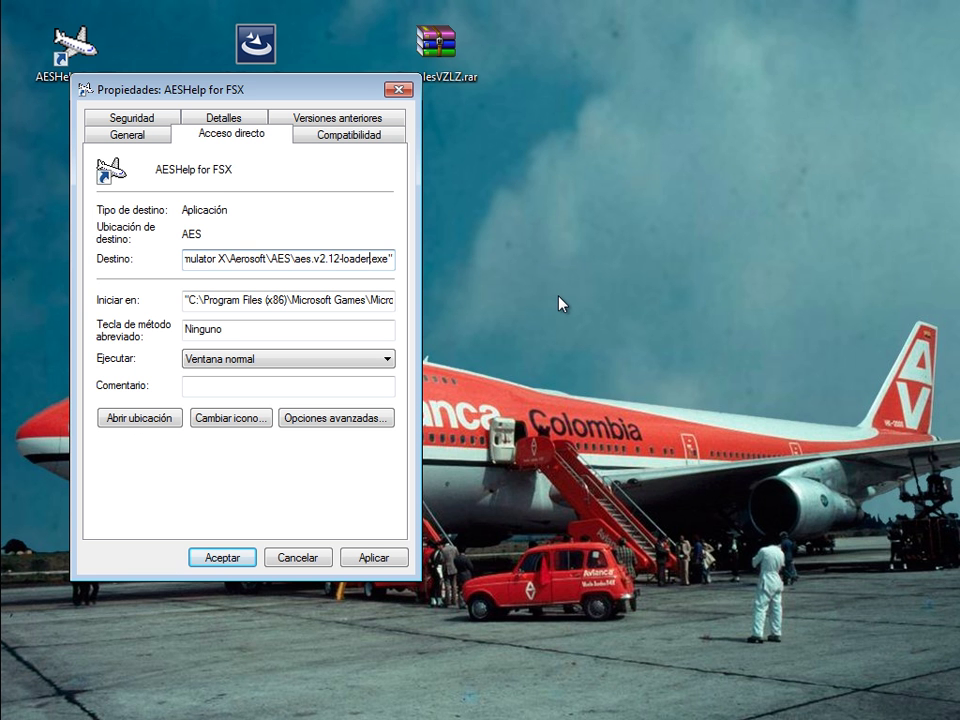
click(388, 557)
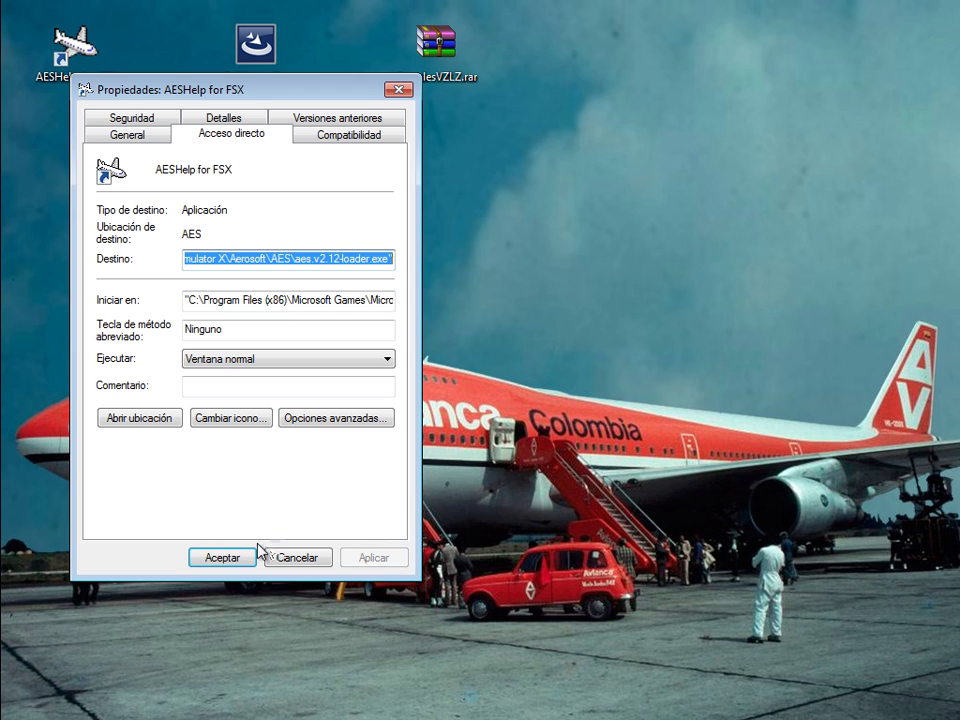
click(222, 557)
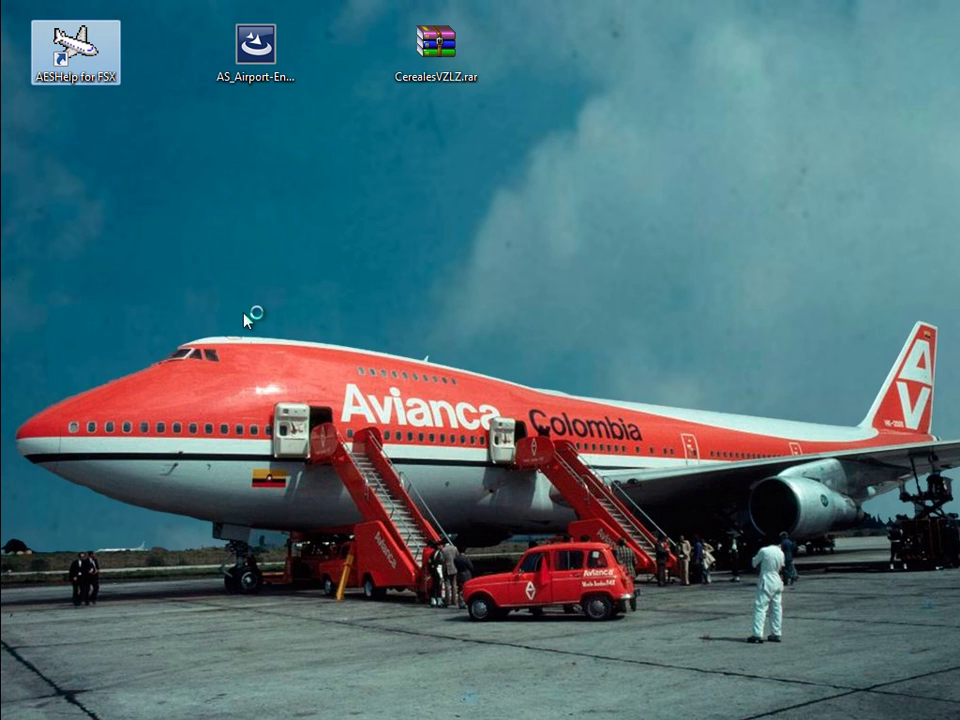
Launch AESHelp for FSX, dismiss the ACC Pack warning, and show only installed addons in the airport activation list
drag(328, 144, 328, 119)
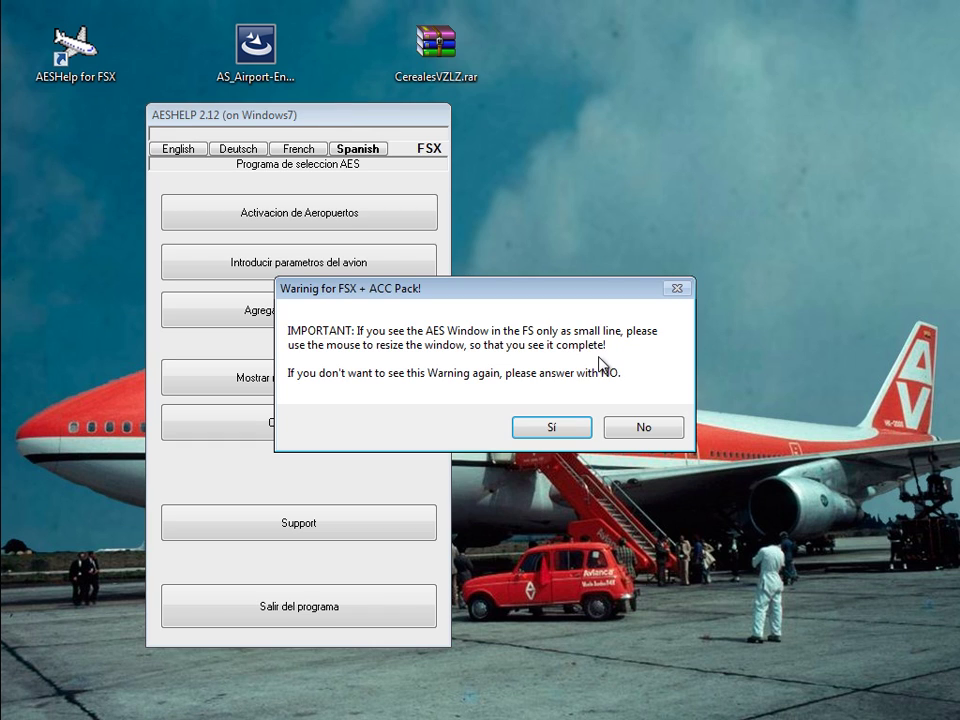
click(568, 424)
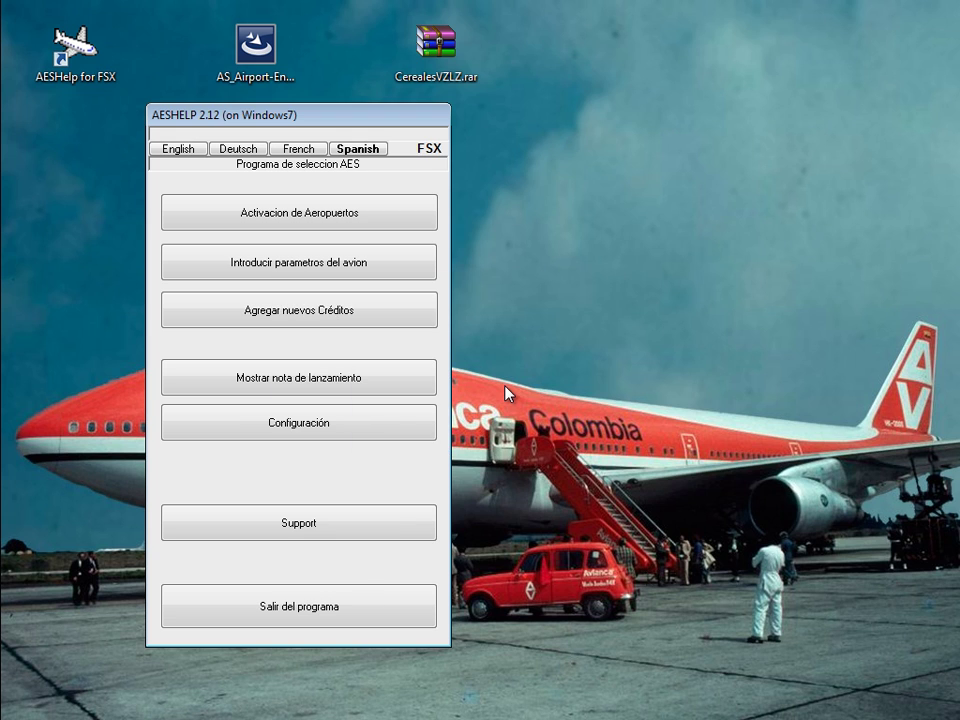
click(340, 226)
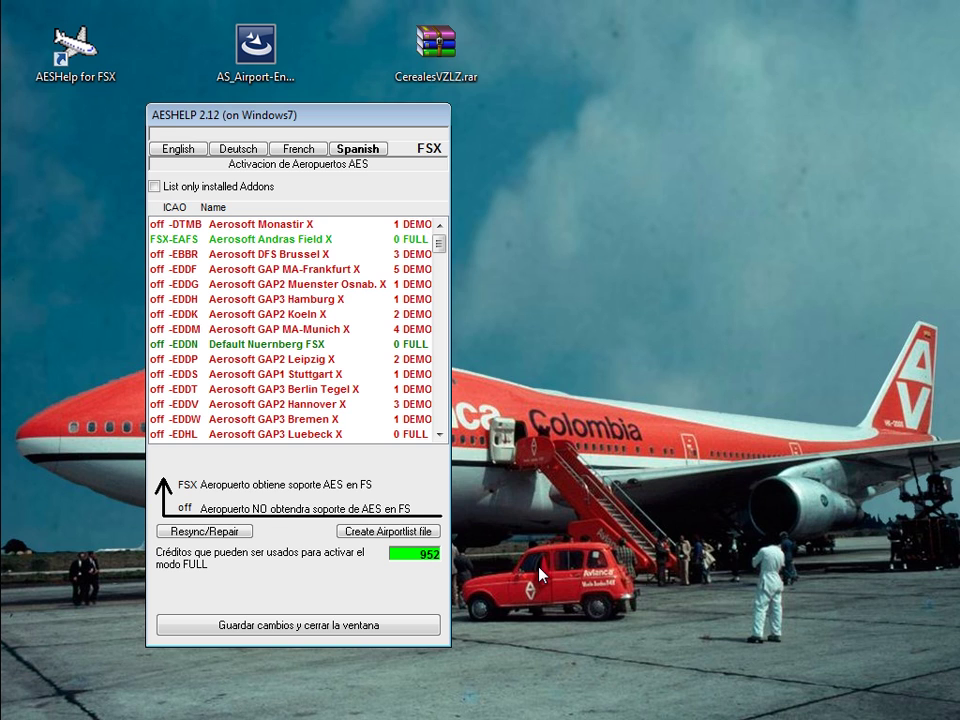
click(440, 262)
click(437, 244)
click(156, 186)
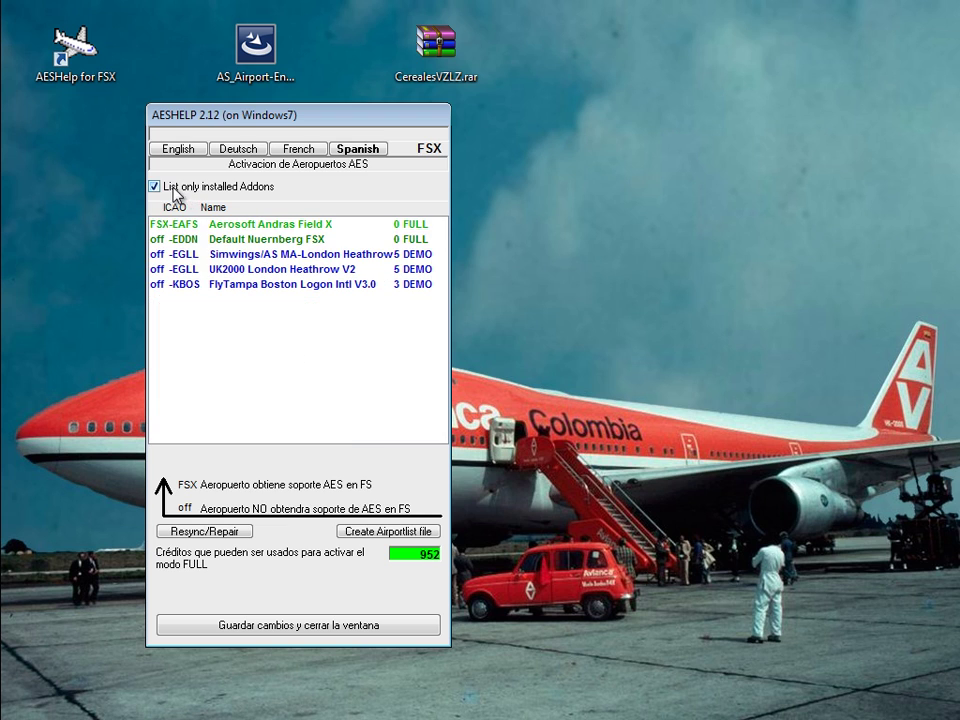
Assign credits to activate Simwings/AS MA-London Heathrow, UK2000 London Heathrow V2 and FlyTampa Boston Logon Intl V3.0 in full mode
double_click(228, 262)
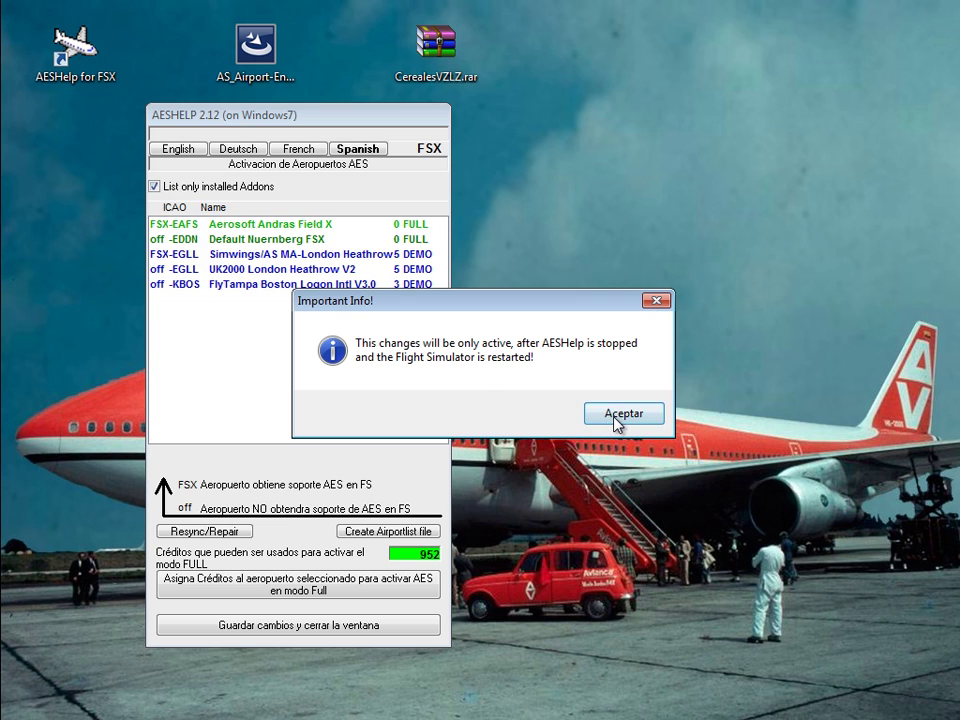
click(619, 416)
click(290, 590)
click(551, 421)
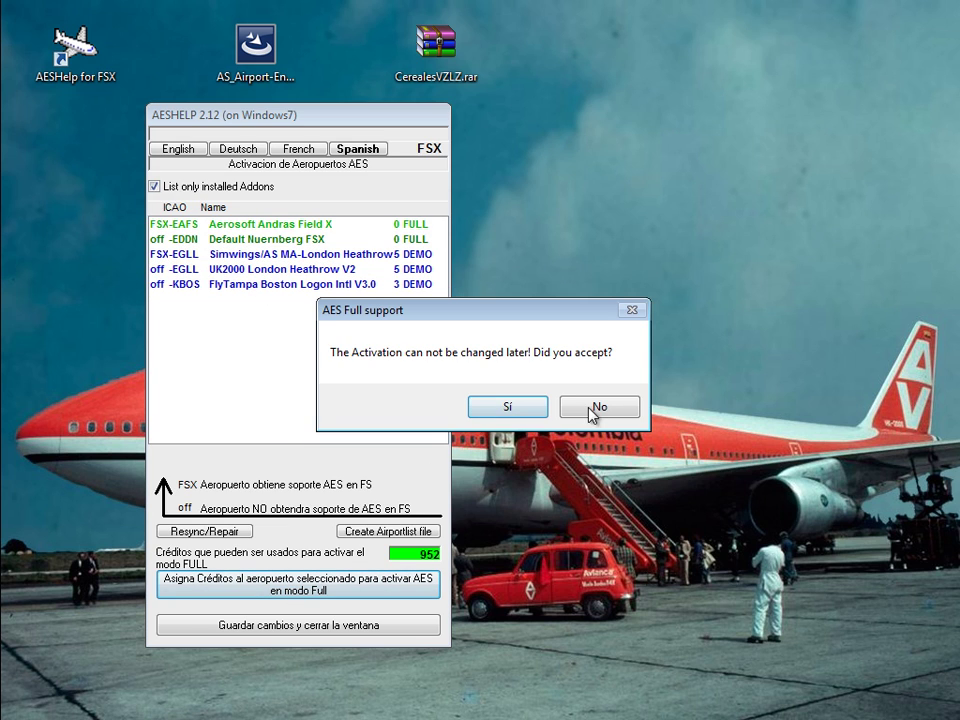
click(524, 406)
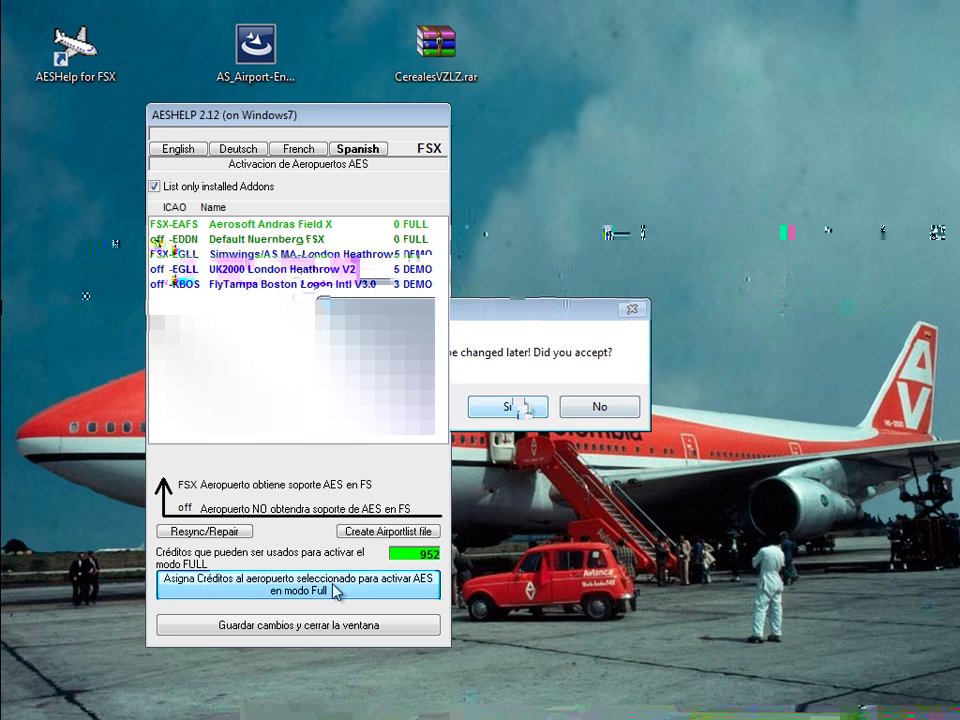
click(551, 414)
click(508, 405)
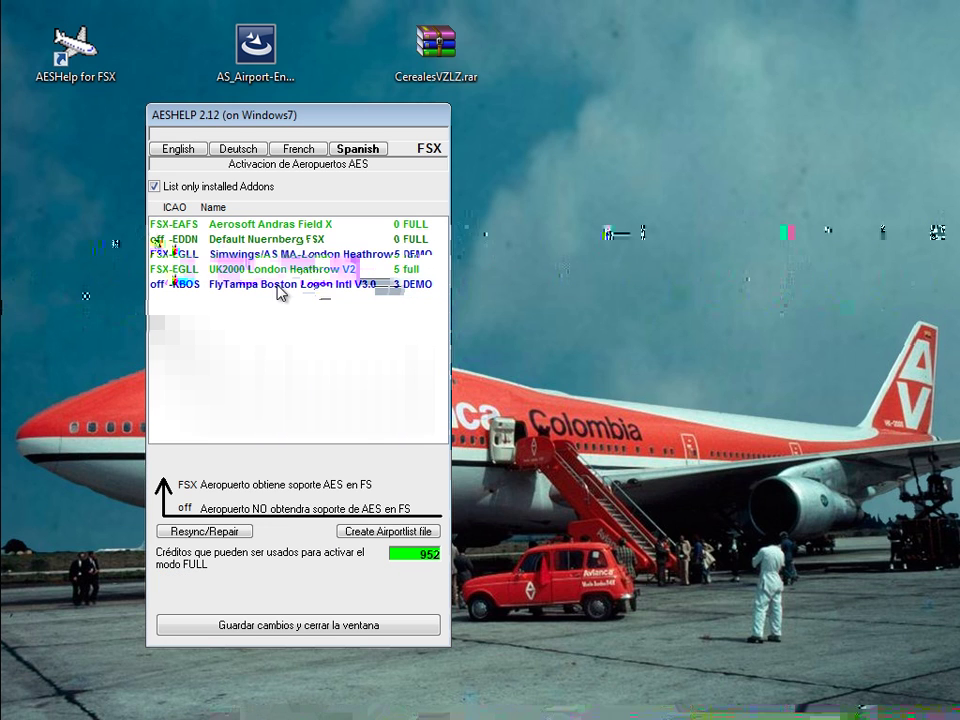
click(352, 588)
click(545, 409)
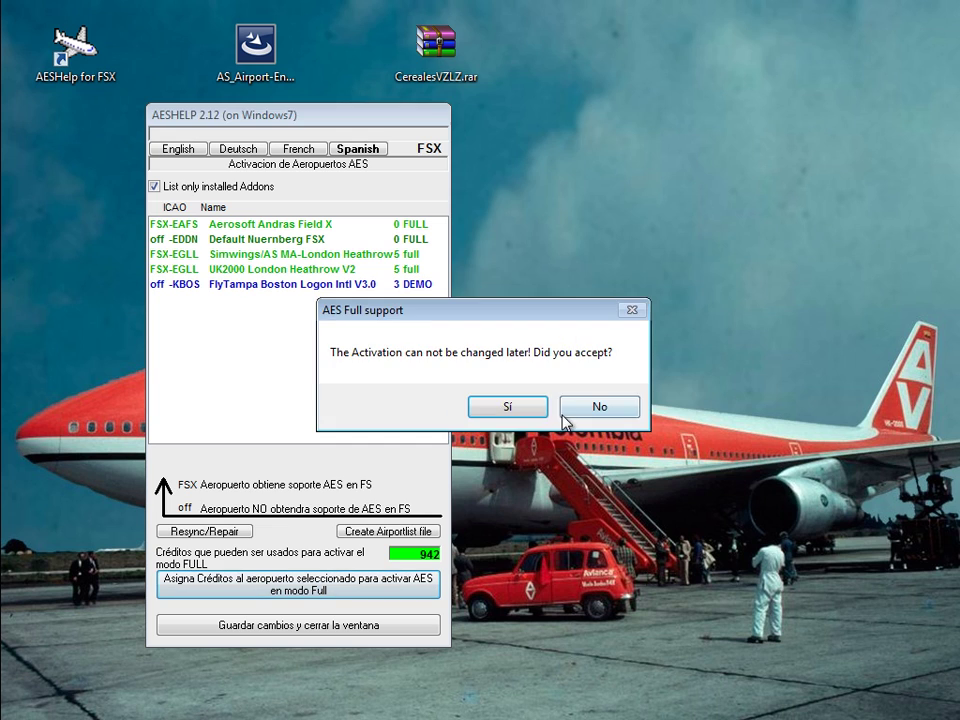
click(528, 404)
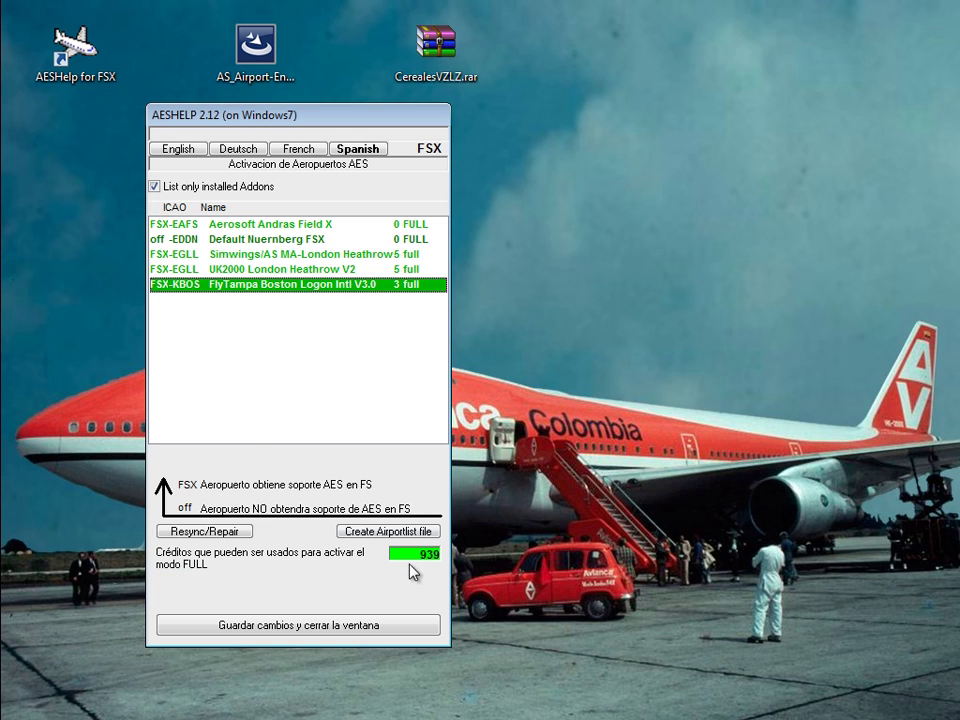
Enable AES support for Default Nuernberg FSX, save the airport changes, and exit AESHELP
click(218, 243)
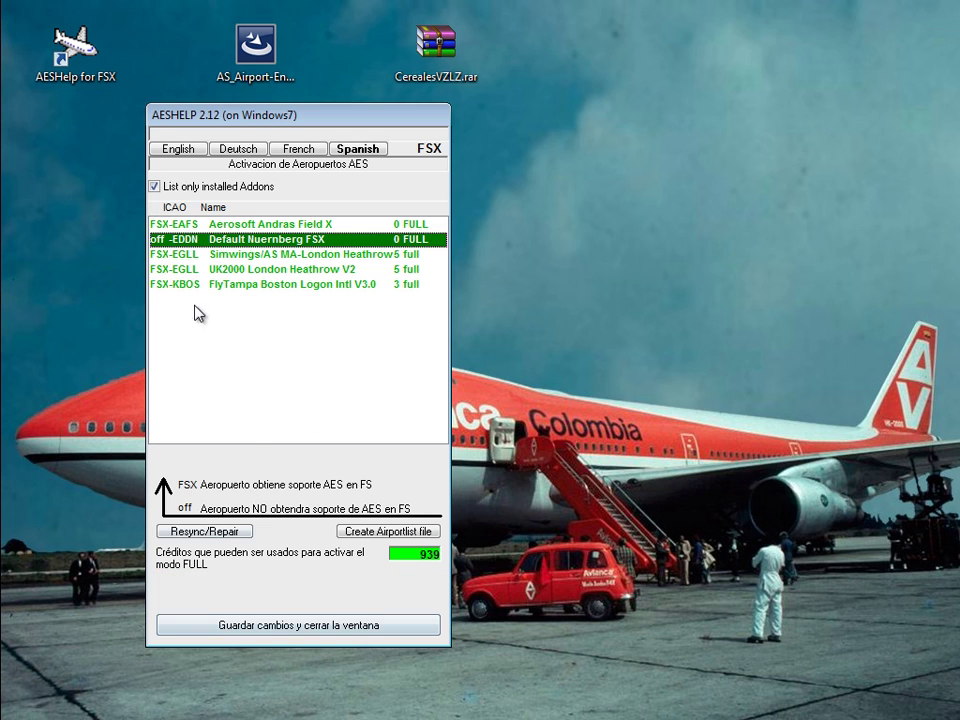
click(170, 241)
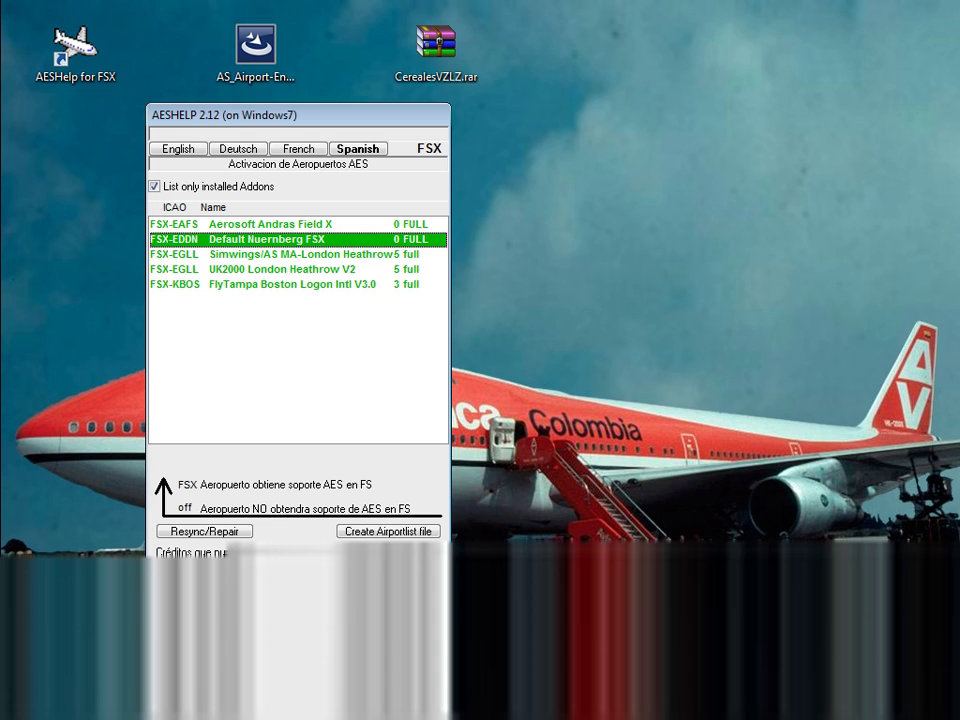
click(328, 645)
click(558, 414)
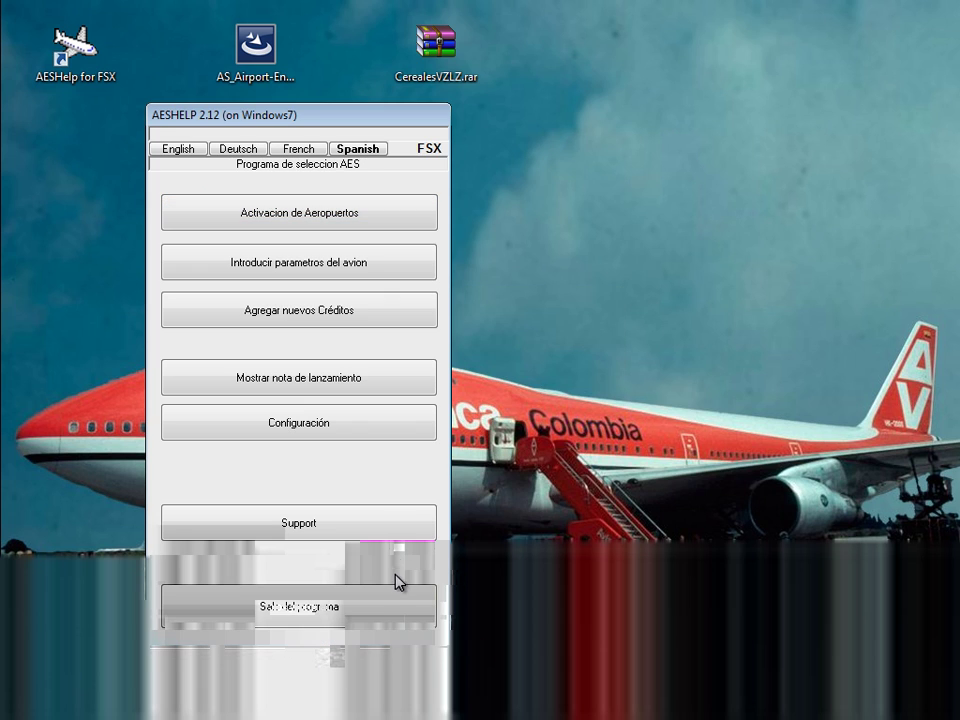
click(396, 606)
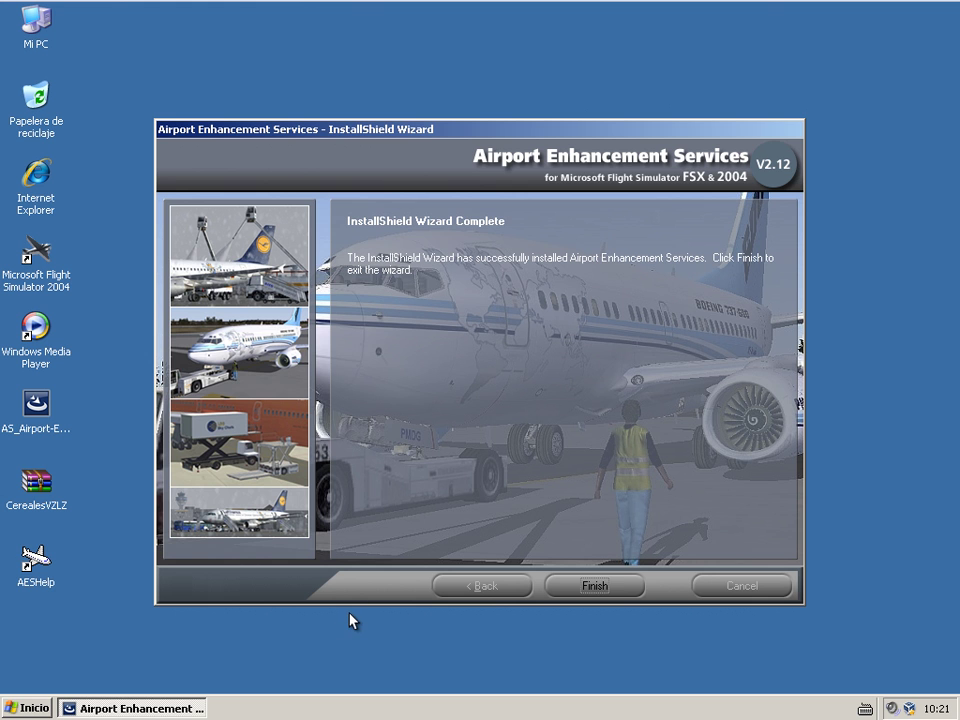
Finish the Airport Enhancement Services installer on Windows XP and let AESHelp activate the inactive full-mode airports for FS9
click(615, 584)
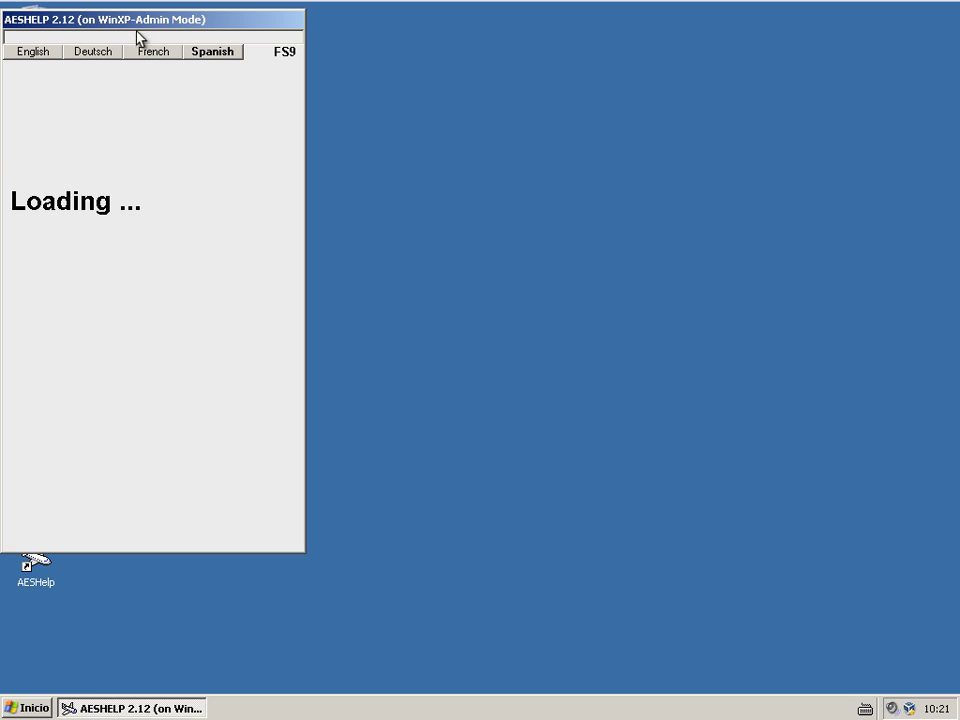
drag(140, 20, 171, 27)
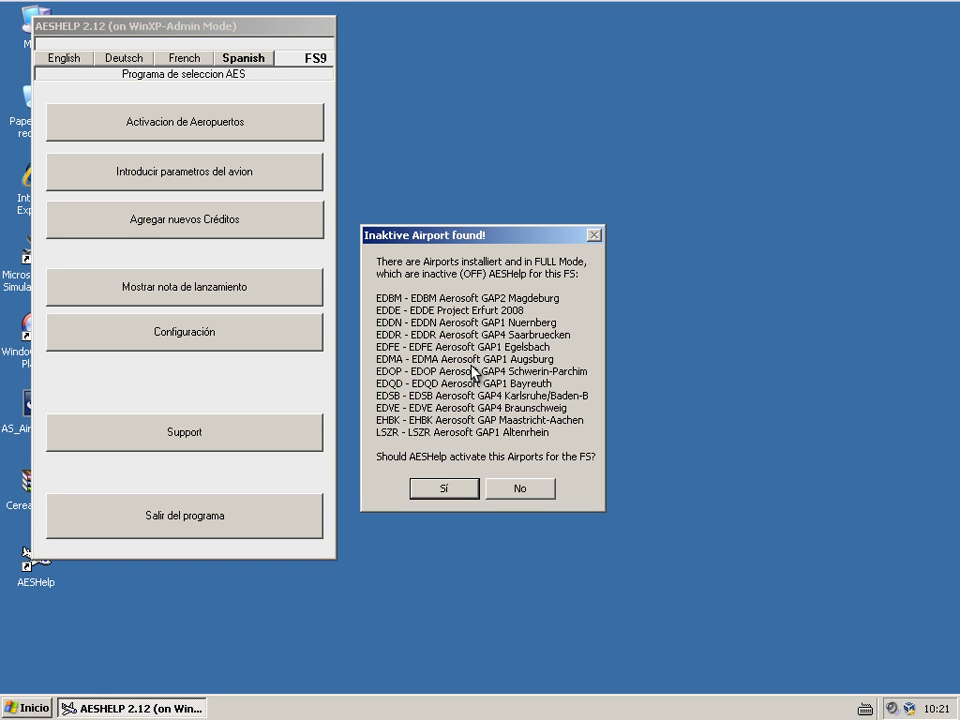
click(447, 495)
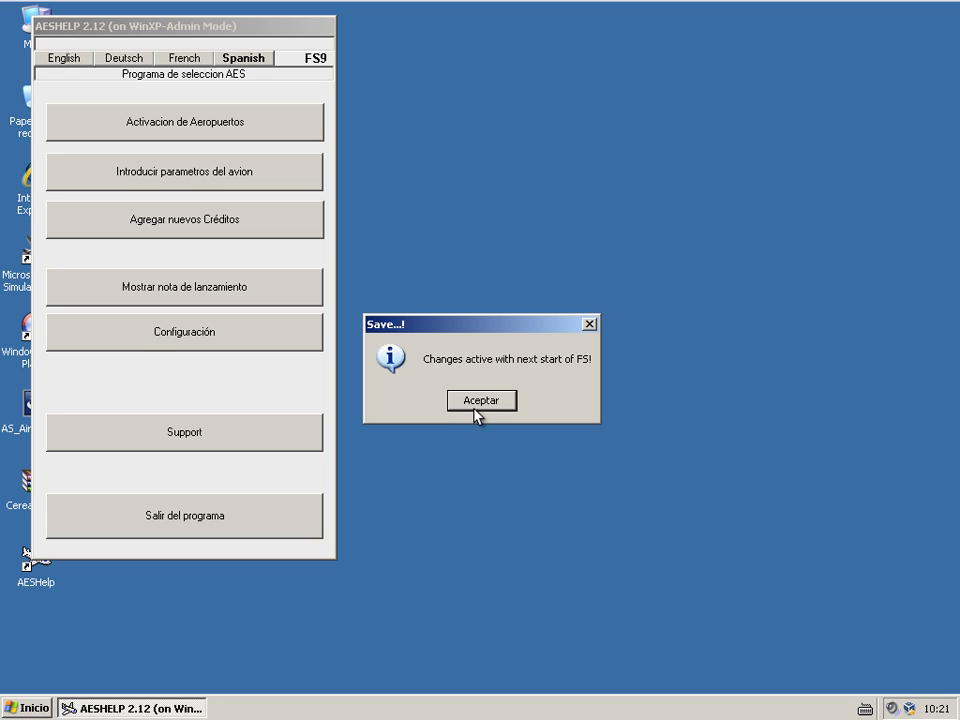
click(476, 404)
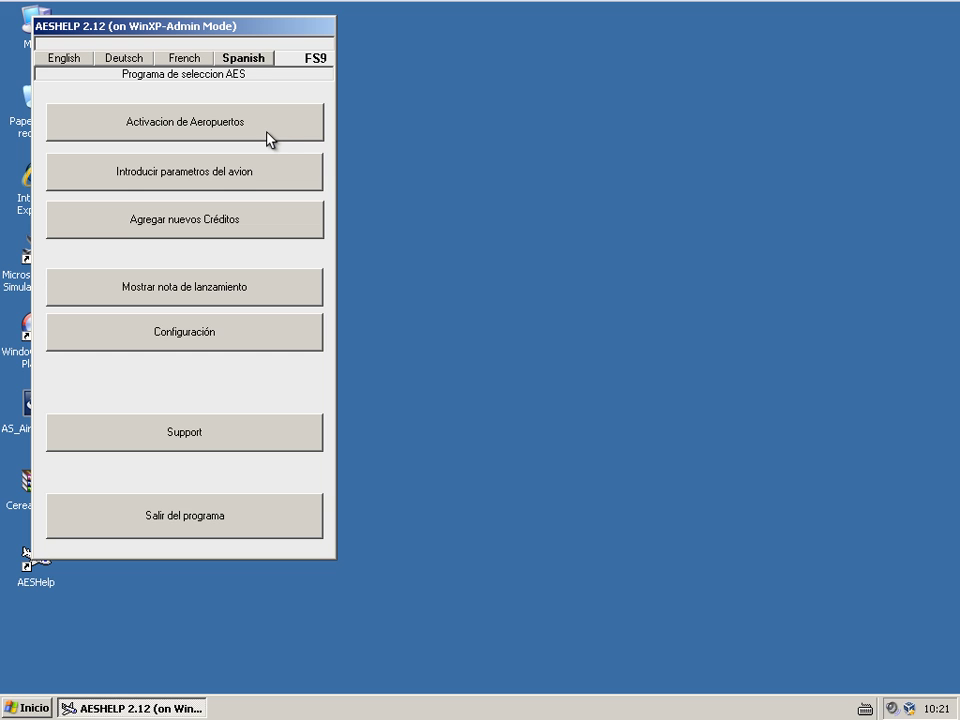
Check the airport list and available credits in the FS9 airport activation window, and exit AESHELP
drag(245, 27, 377, 39)
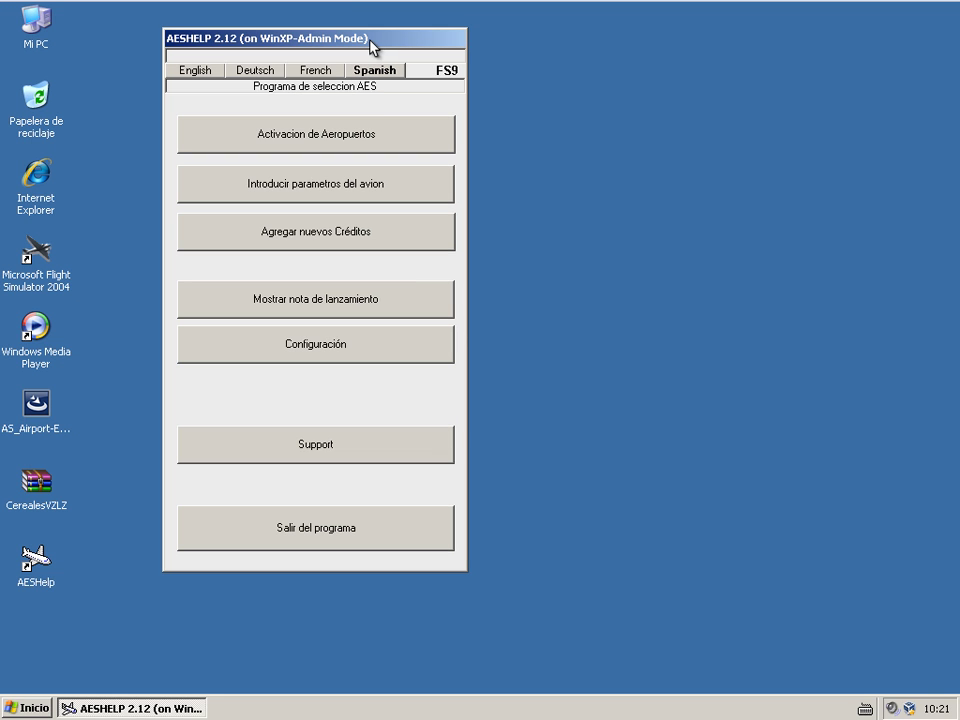
click(366, 134)
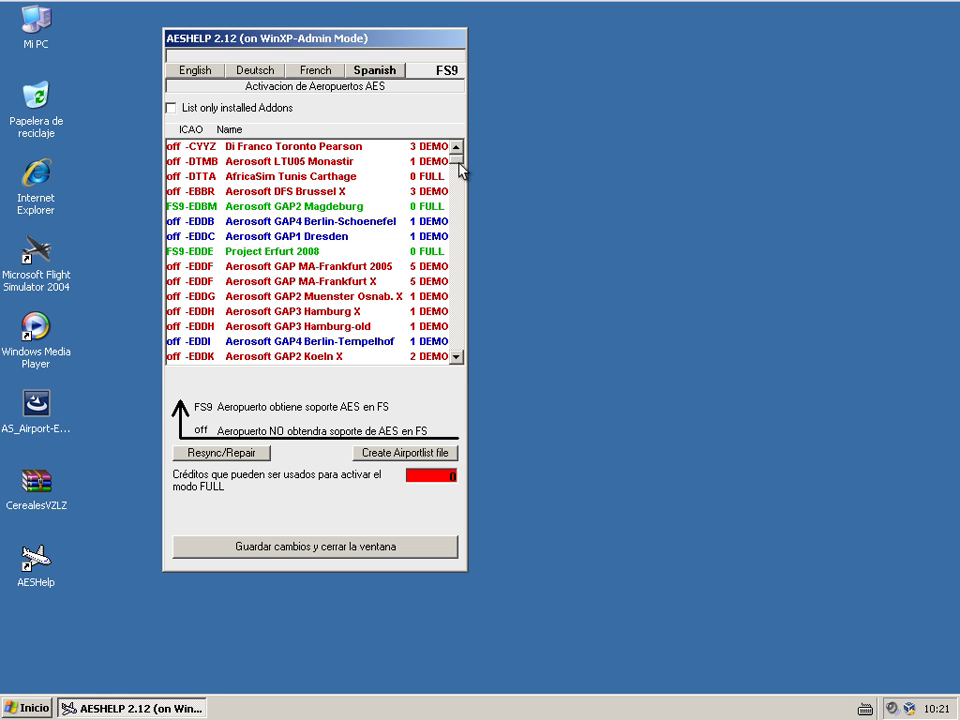
click(343, 549)
click(343, 549)
Extract the aes.v2.12-loader application from the Loader folder of CerealesVZLZ.rar to the desktop
double_click(34, 486)
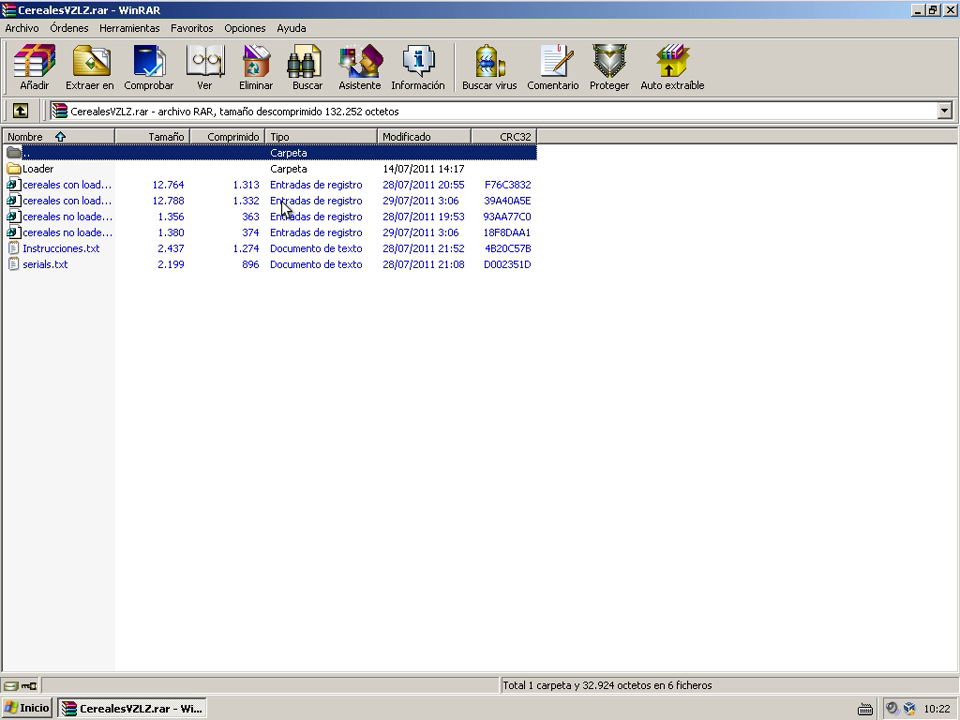
double_click(40, 169)
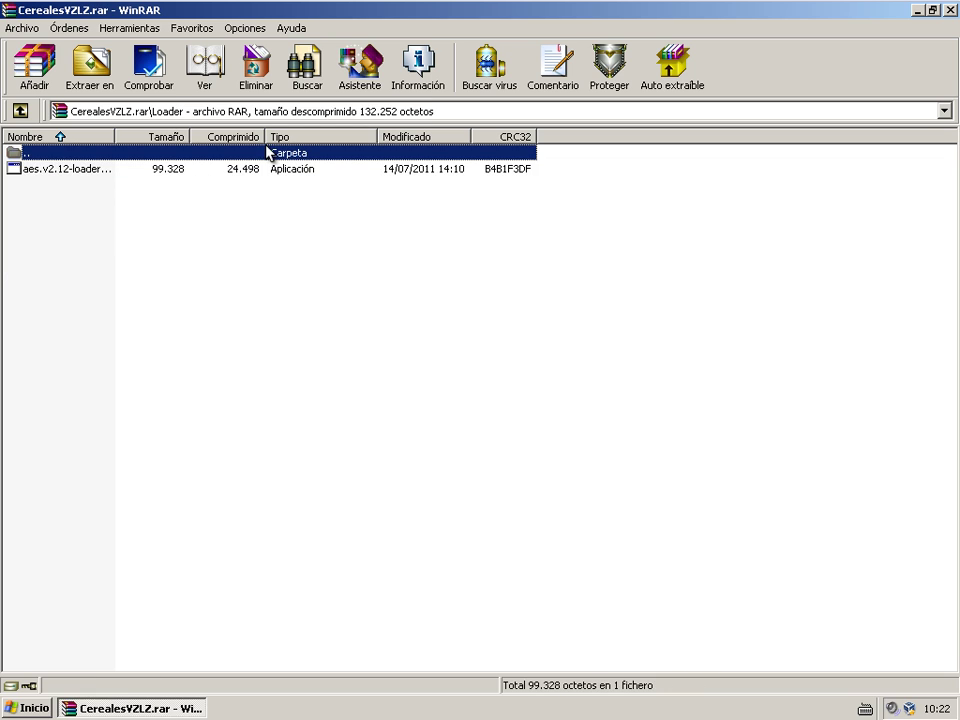
double_click(354, 12)
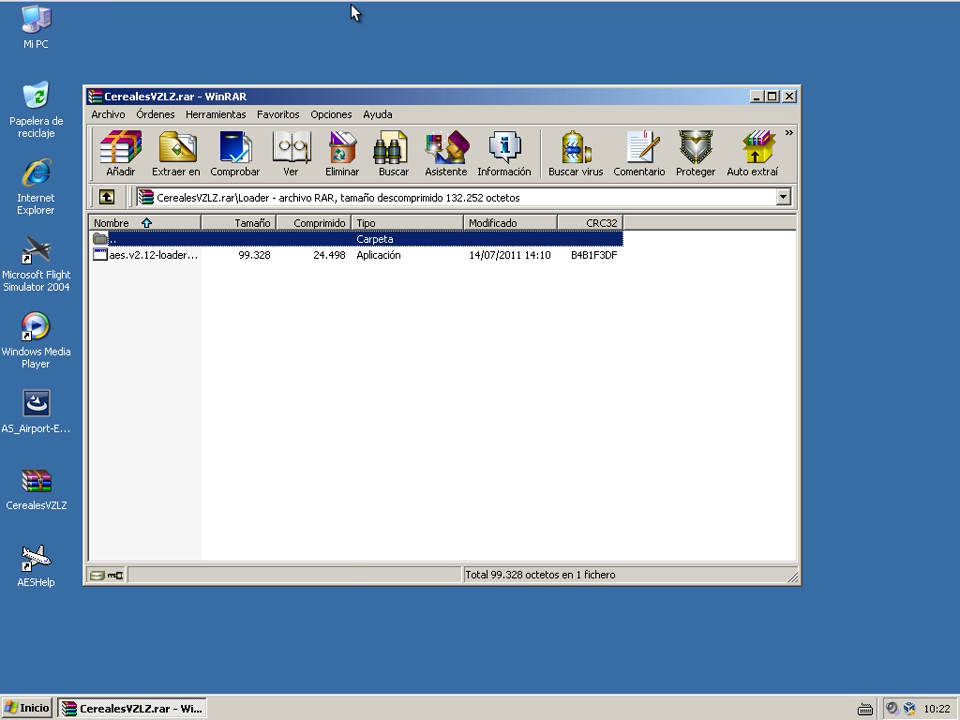
click(138, 256)
drag(138, 256, 546, 47)
Move aes.v2.12-loader from the desktop into C:\Archivos de programa\Microsoft Games\Flight Simulator 9\Aerosoft\AES
right_click(546, 47)
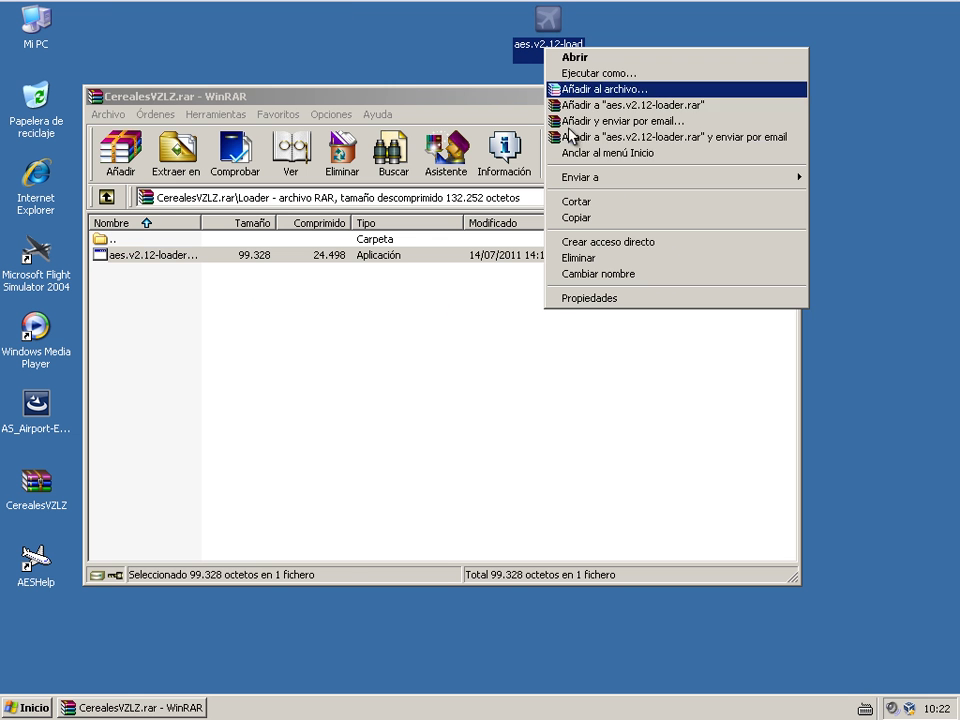
click(593, 207)
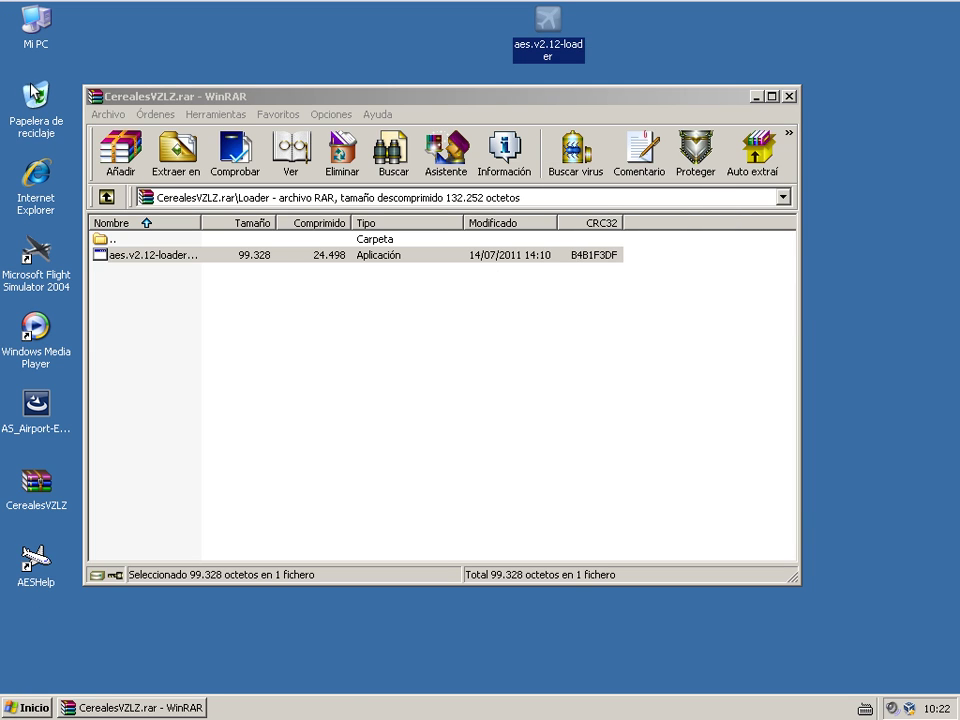
double_click(35, 21)
click(117, 235)
double_click(117, 235)
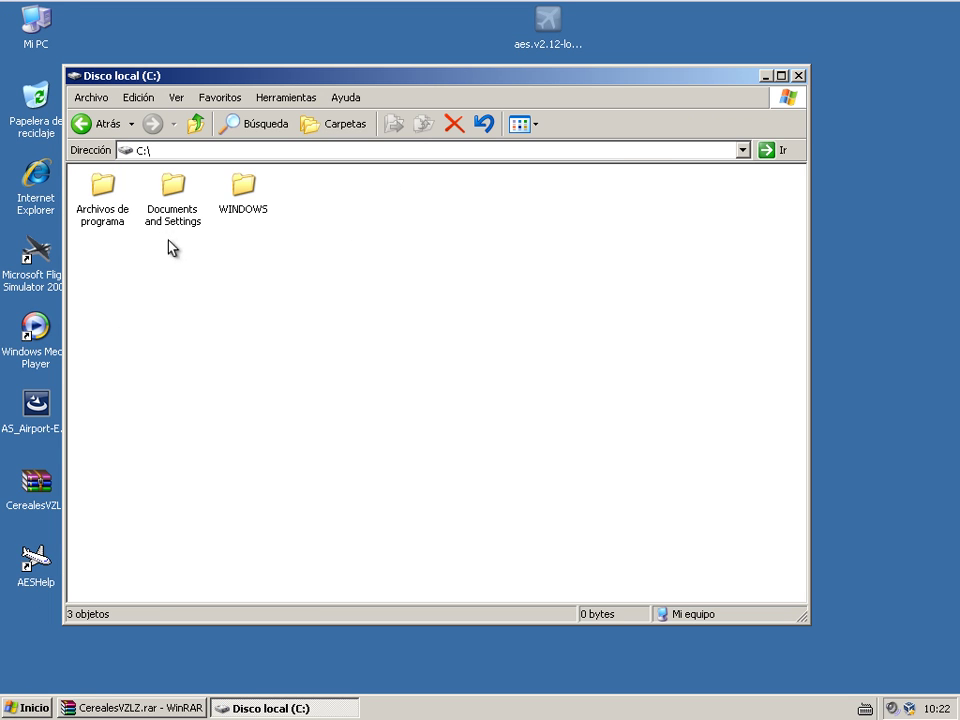
double_click(113, 205)
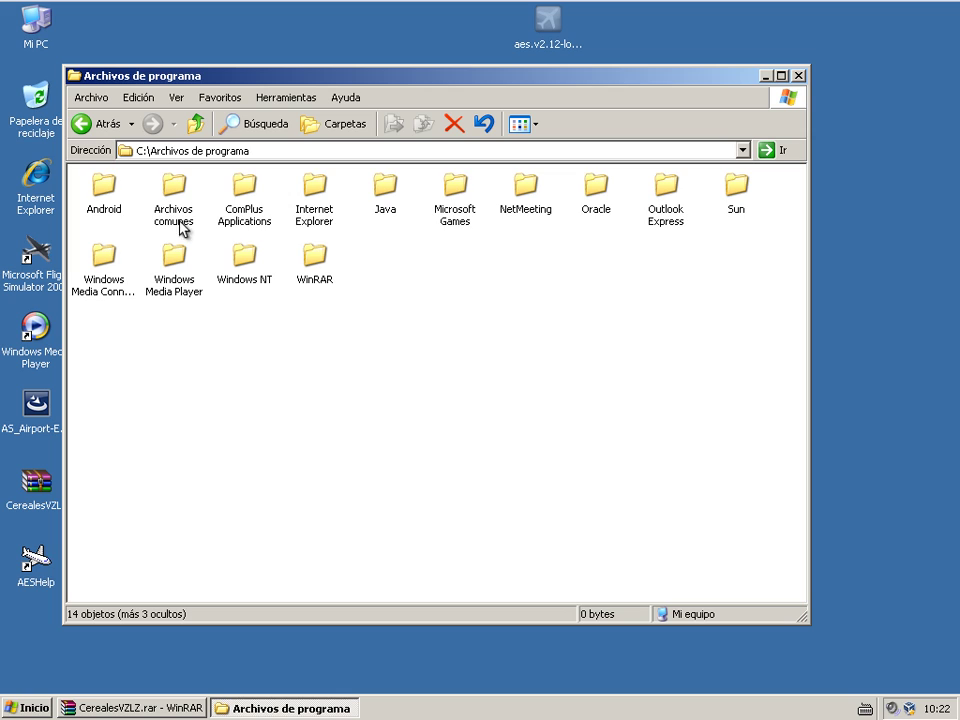
double_click(476, 208)
double_click(92, 214)
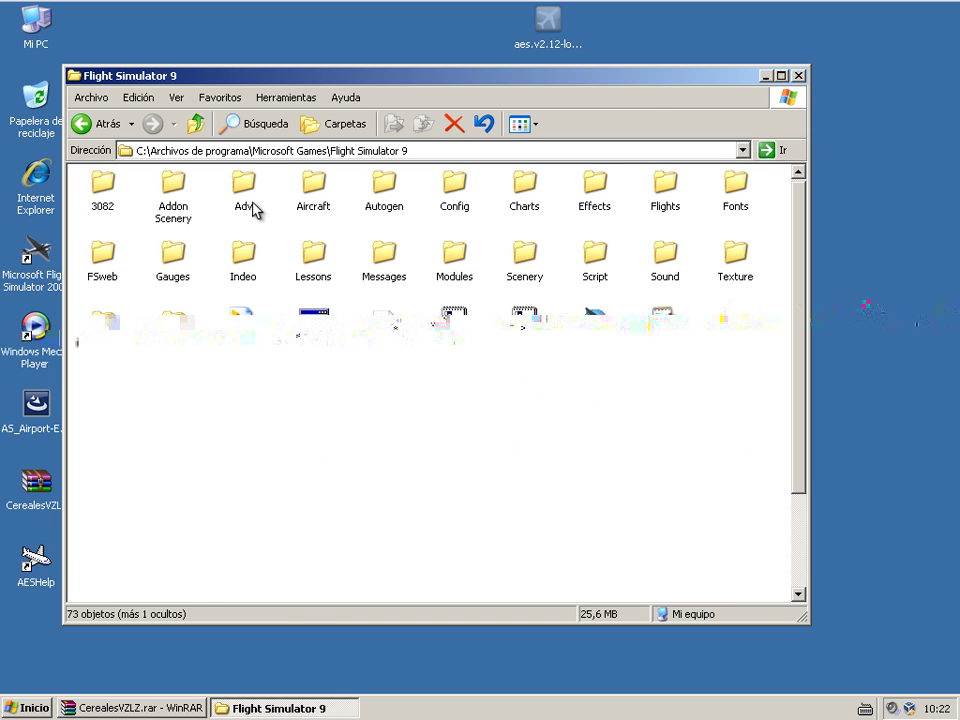
drag(800, 354, 800, 544)
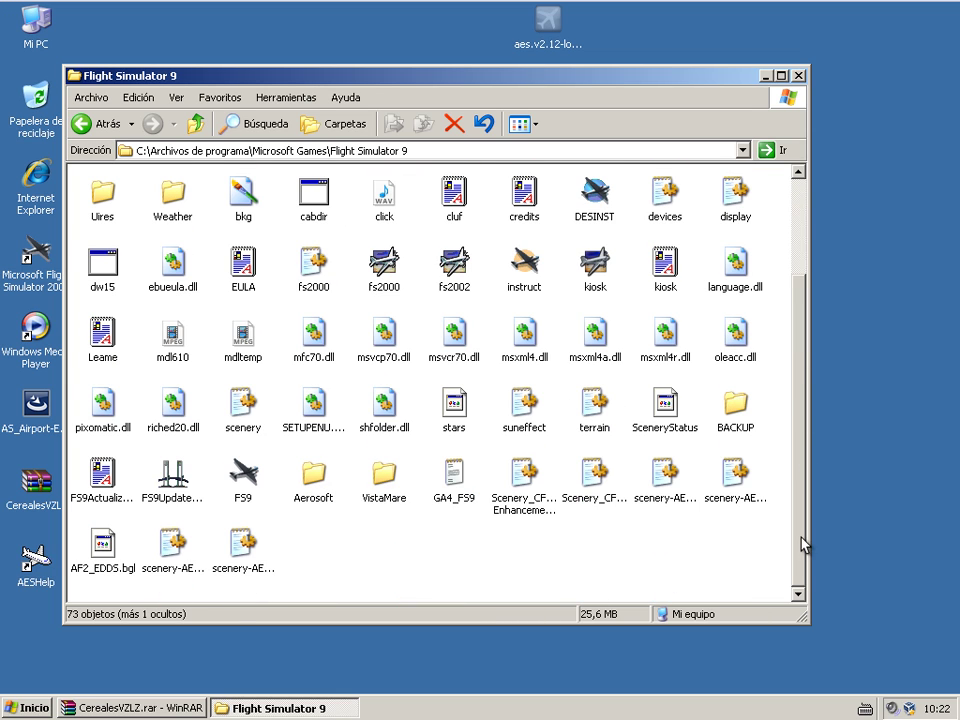
double_click(312, 490)
double_click(118, 210)
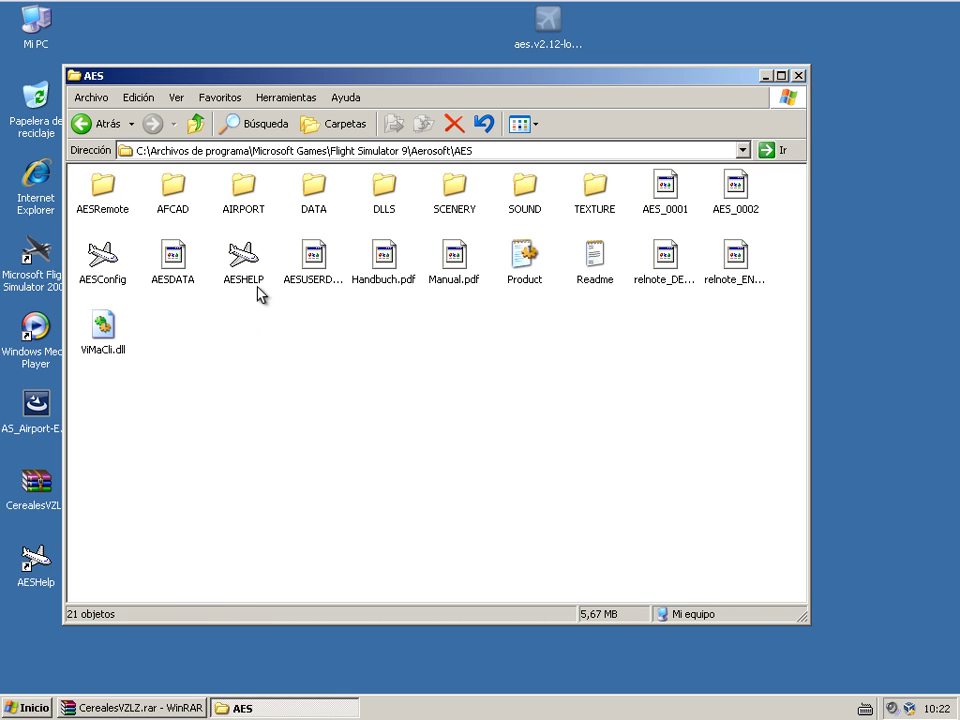
right_click(337, 352)
click(402, 453)
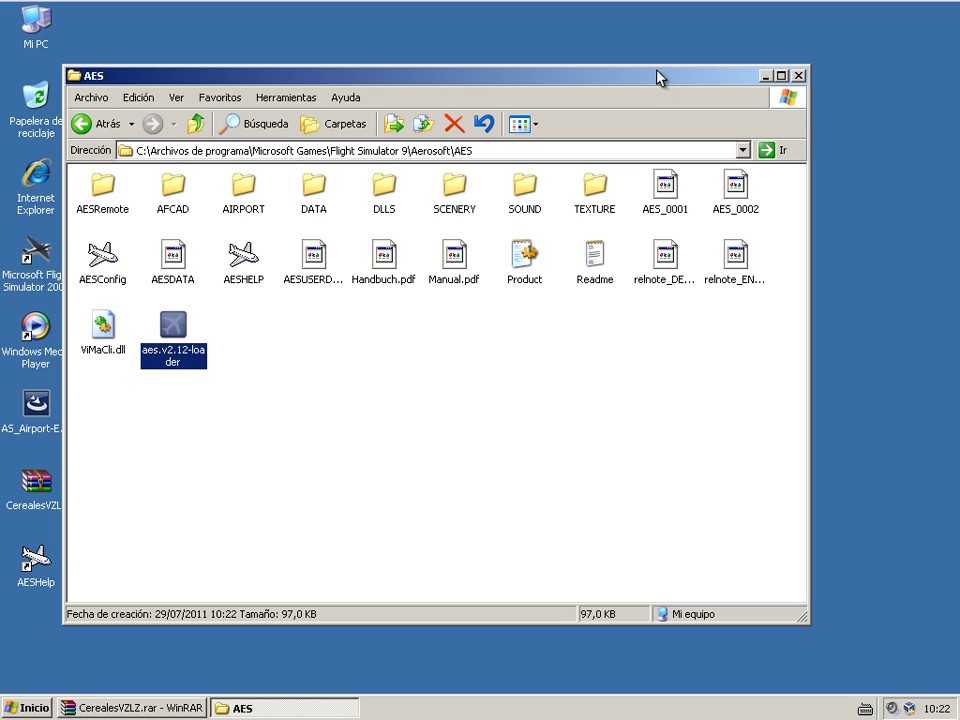
Open the properties of the desktop AESHelp shortcut and copy the loader's file name from the AES folder
drag(658, 77, 748, 64)
right_click(20, 580)
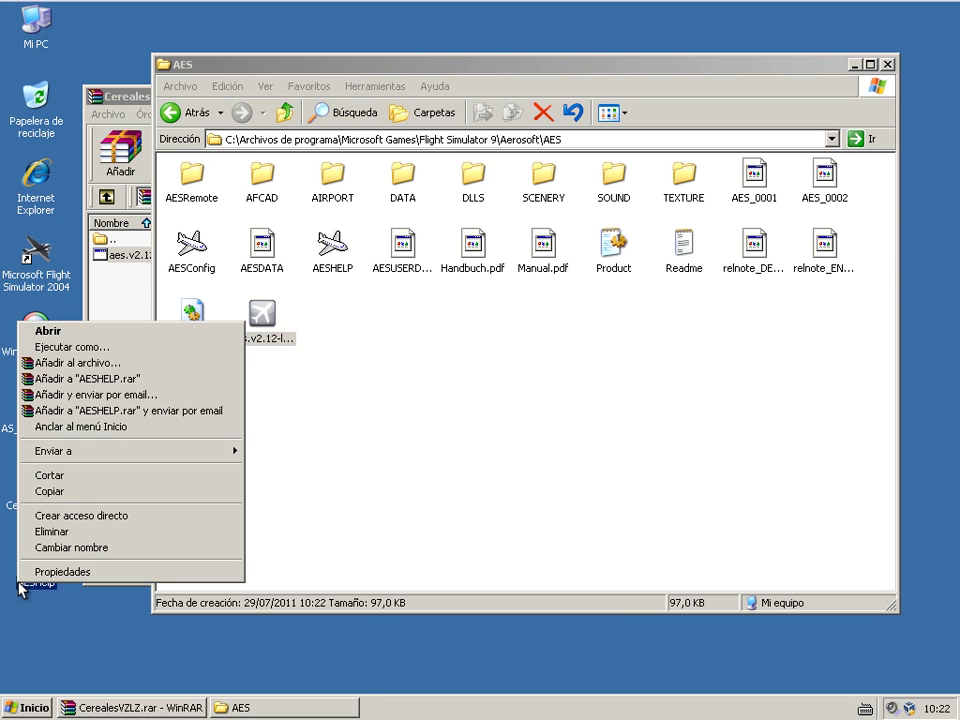
click(62, 572)
click(550, 68)
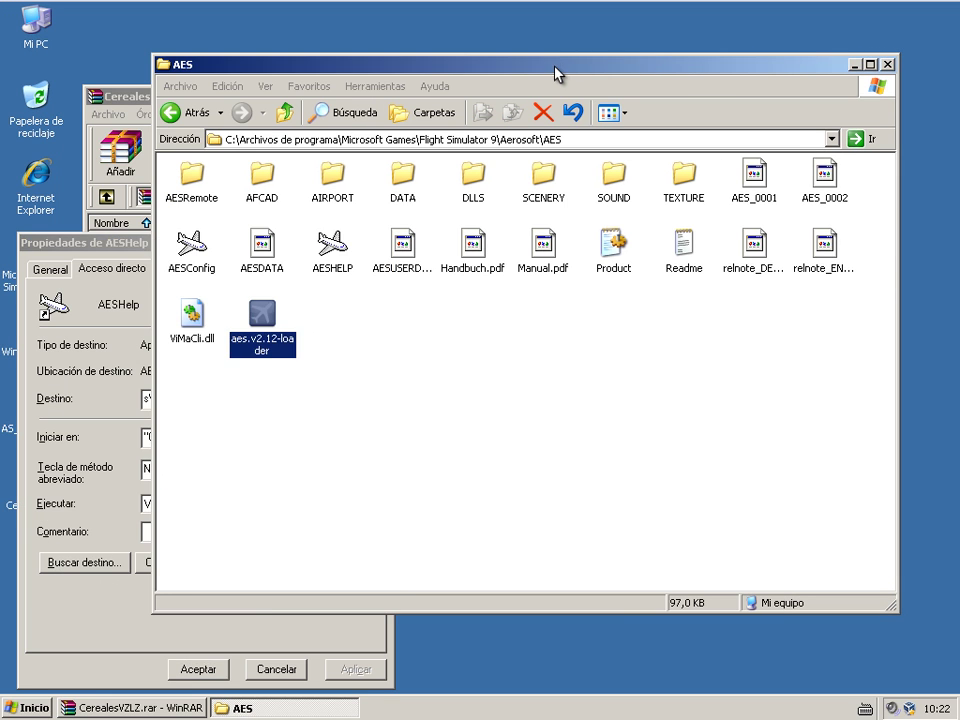
key(Return)
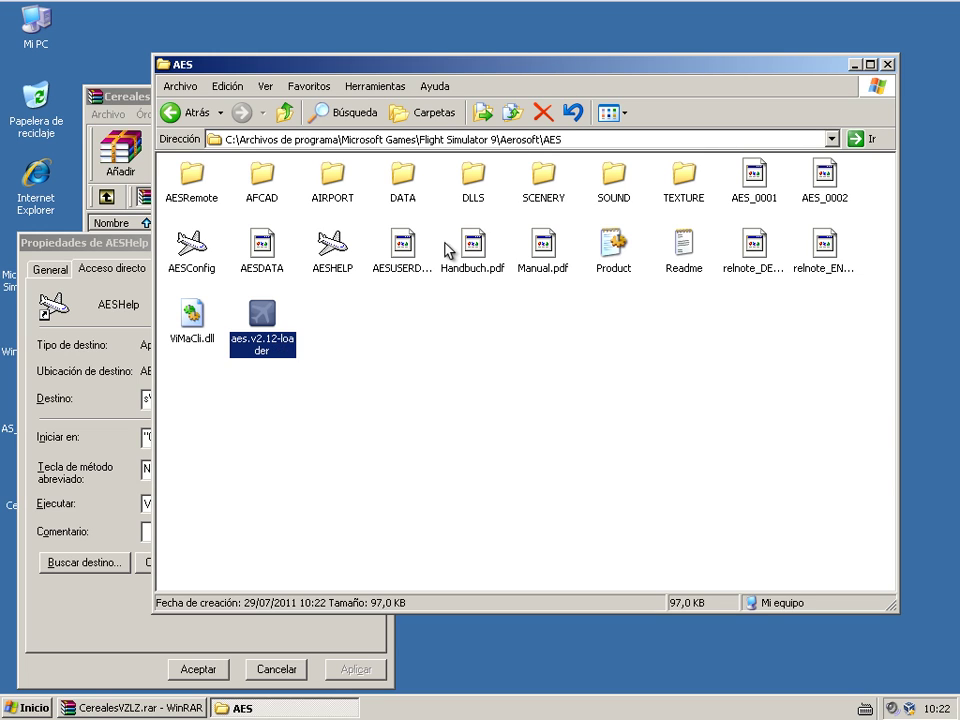
right_click(259, 344)
click(321, 562)
key(super+c)
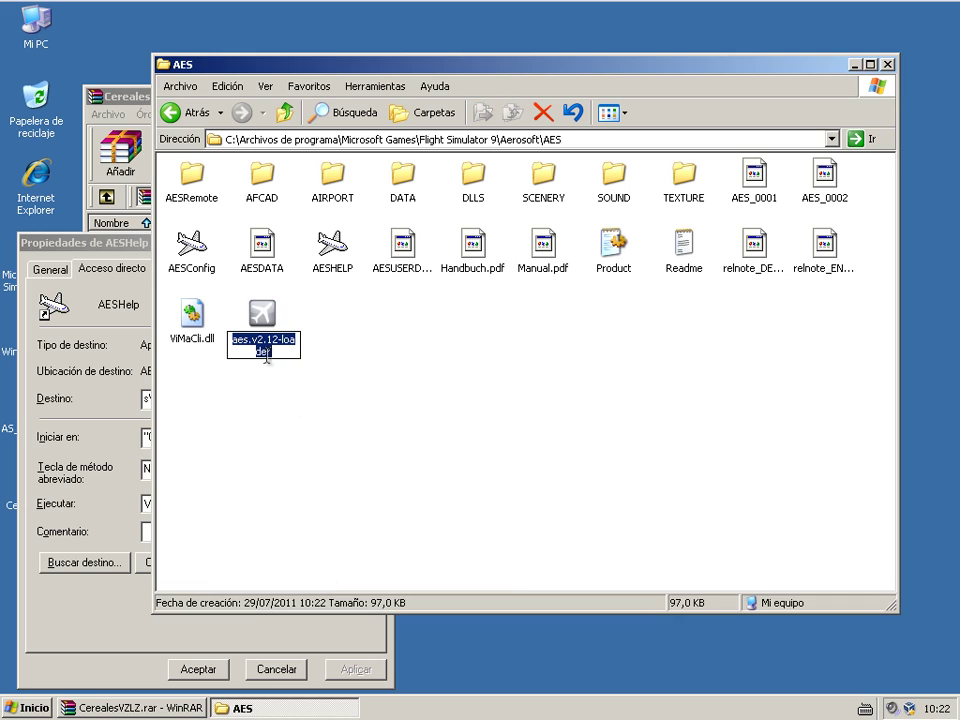
right_click(266, 354)
click(290, 390)
Replace AESHELP with aes.v2.12-loader in the desktop shortcut's target path and save the shortcut properties
click(107, 257)
click(292, 402)
drag(301, 402, 333, 405)
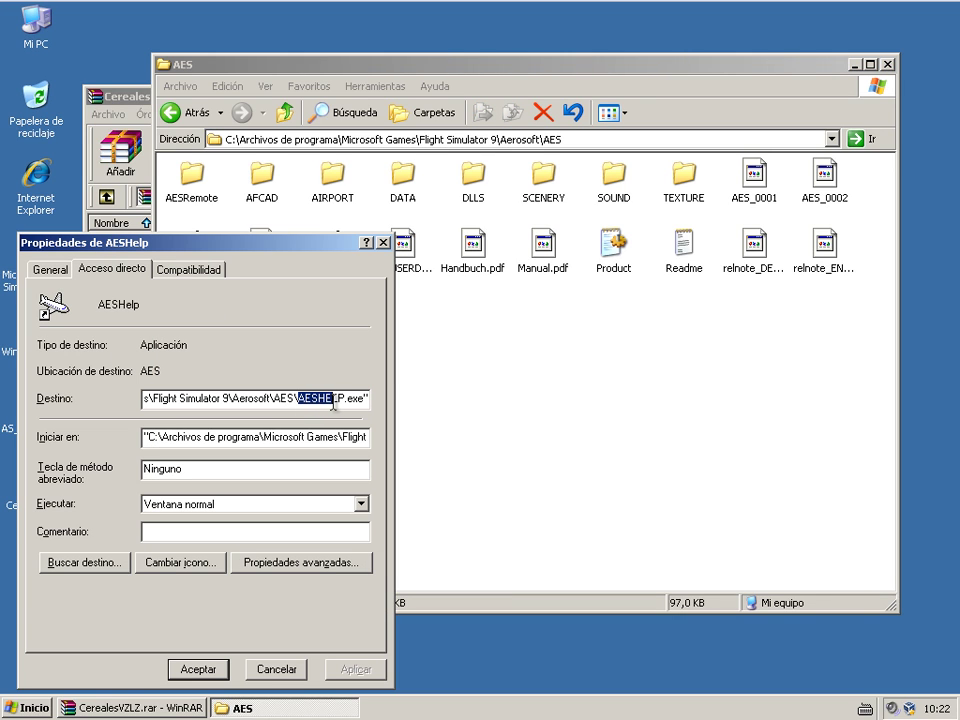
right_click(330, 402)
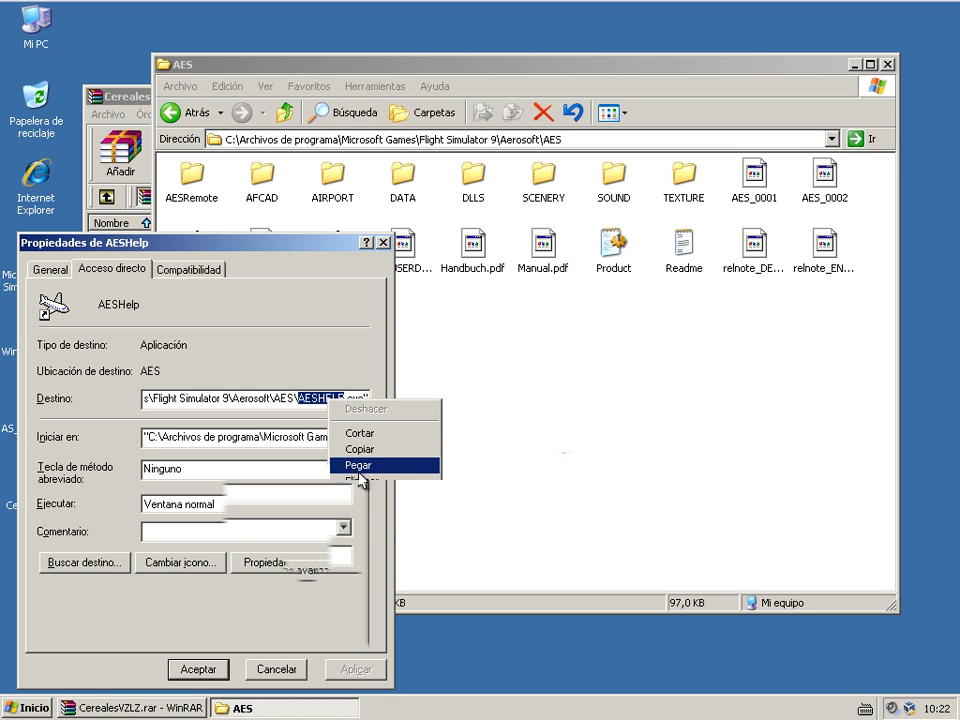
click(360, 463)
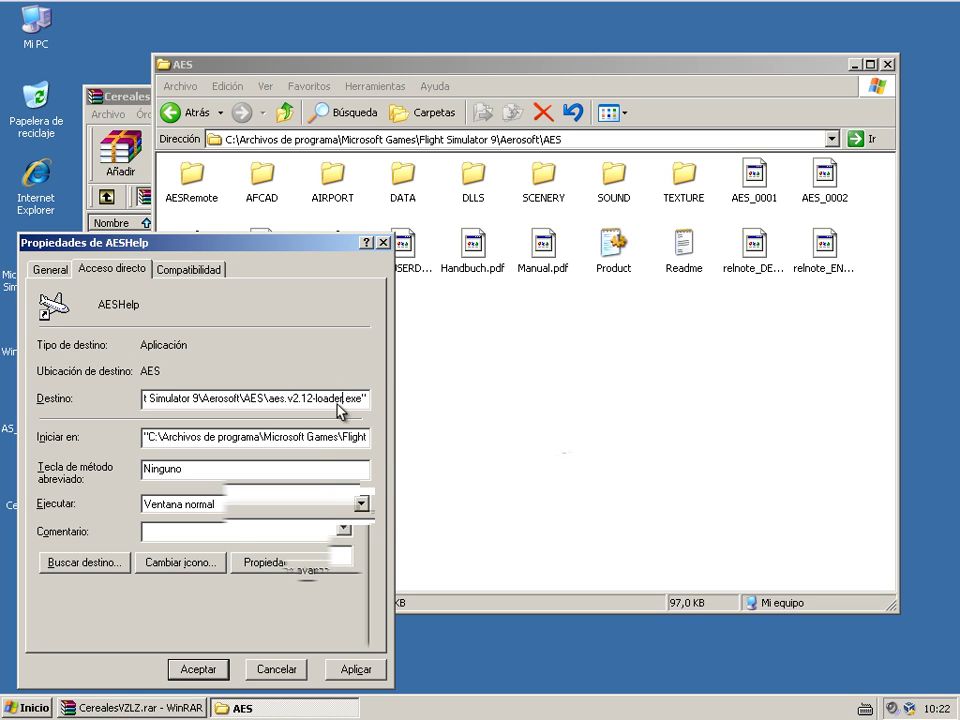
click(345, 668)
click(195, 668)
Point the AESHelp shortcut in the aerosoft AES-BasePack program group to aes.v2.12-loader.exe, and close the AES folder
click(41, 712)
click(82, 650)
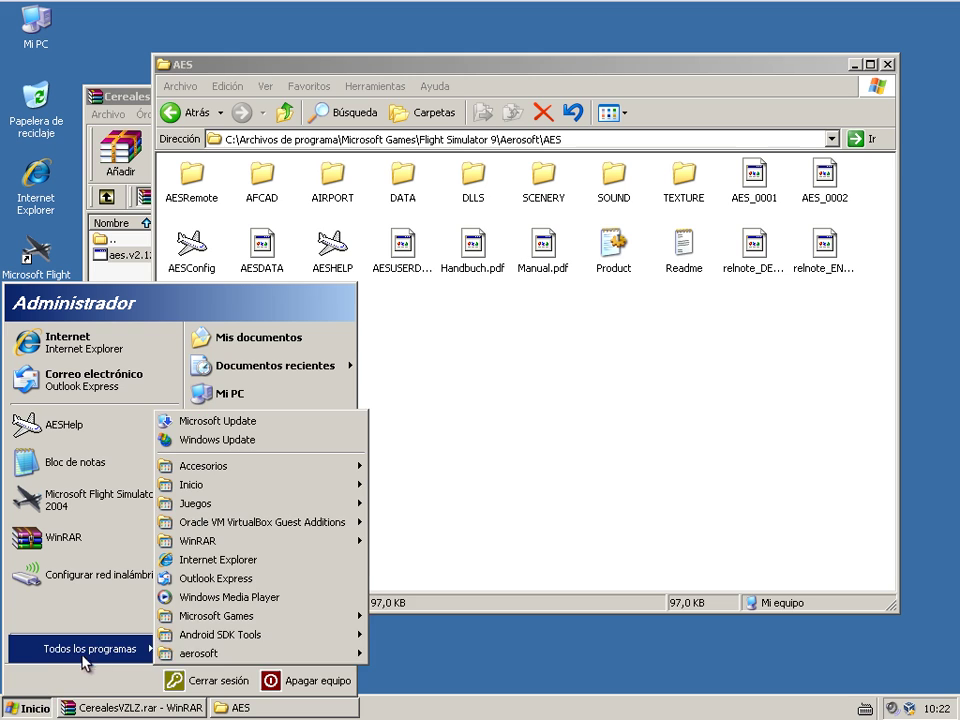
mouse_move(272, 653)
mouse_move(428, 598)
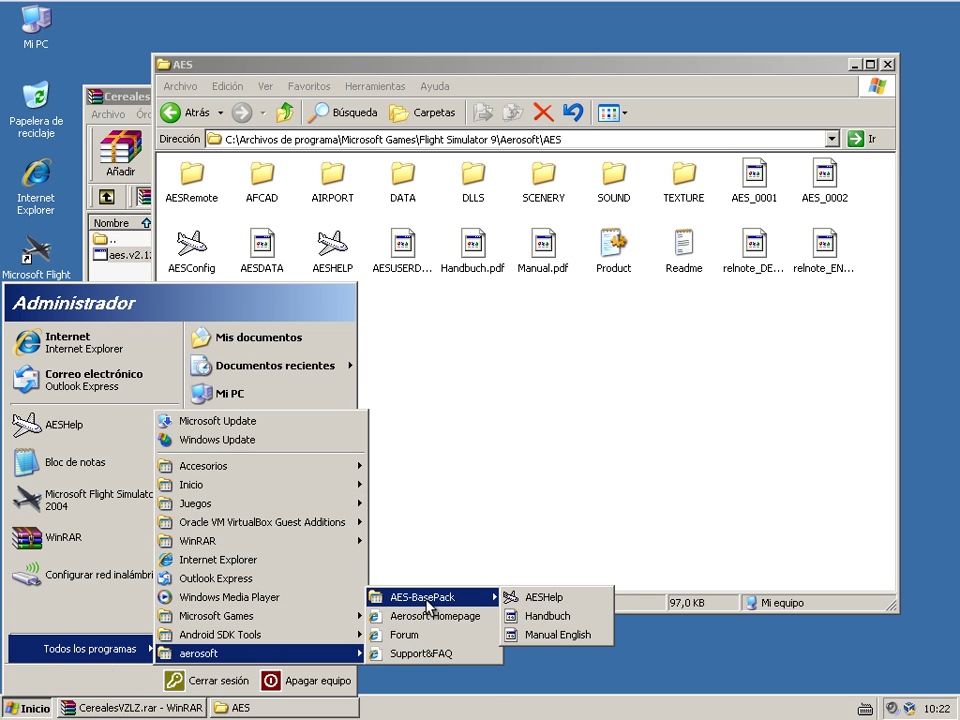
right_click(555, 600)
click(593, 592)
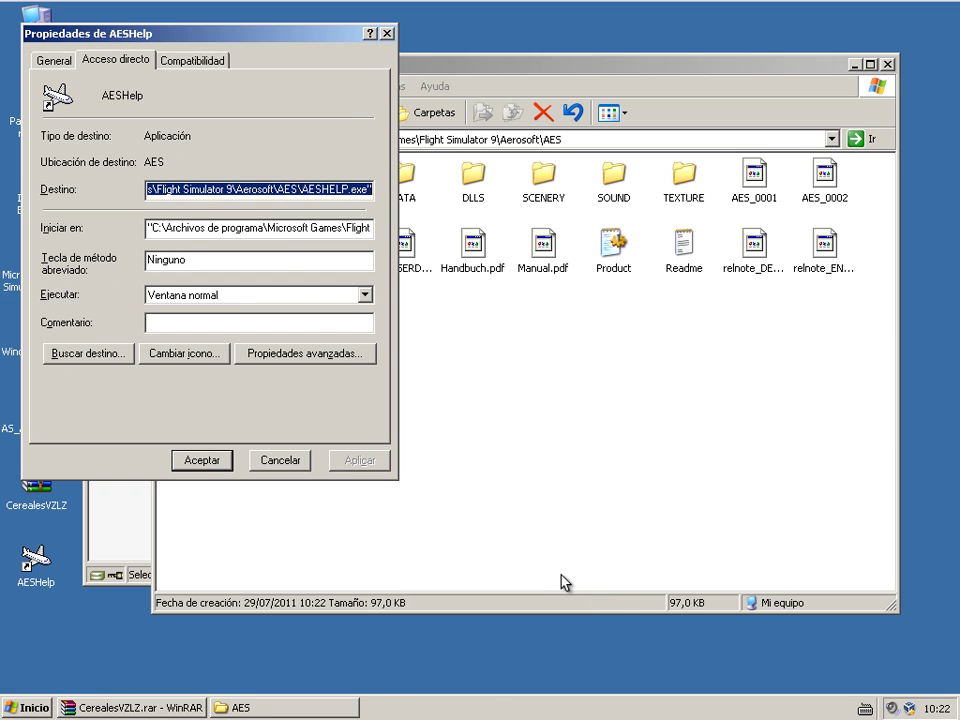
click(307, 189)
drag(307, 189, 331, 195)
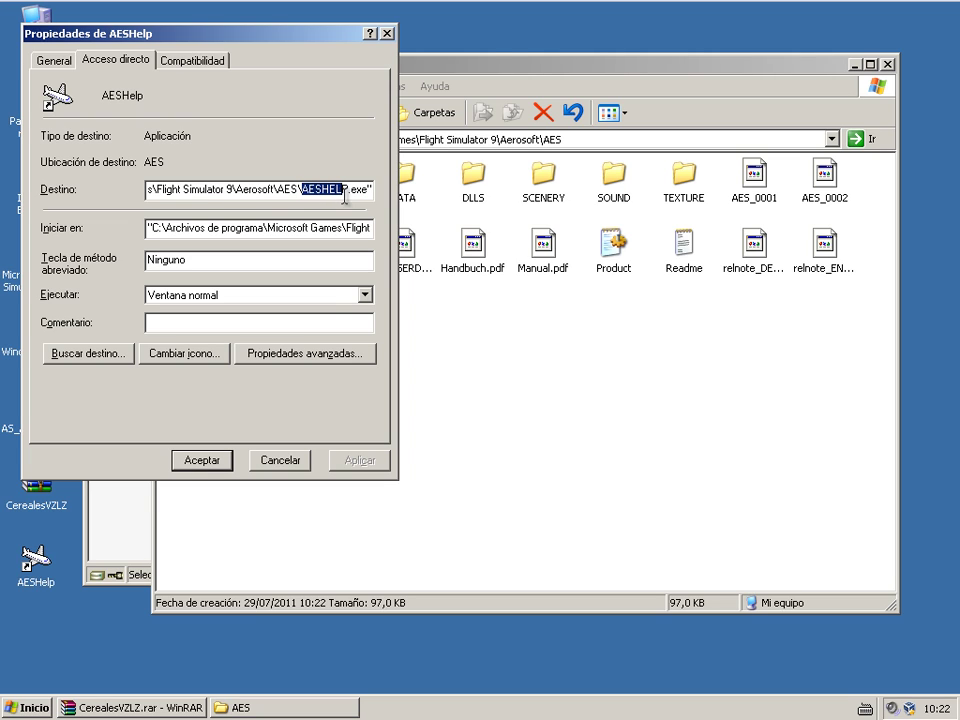
key(ctrl+v)
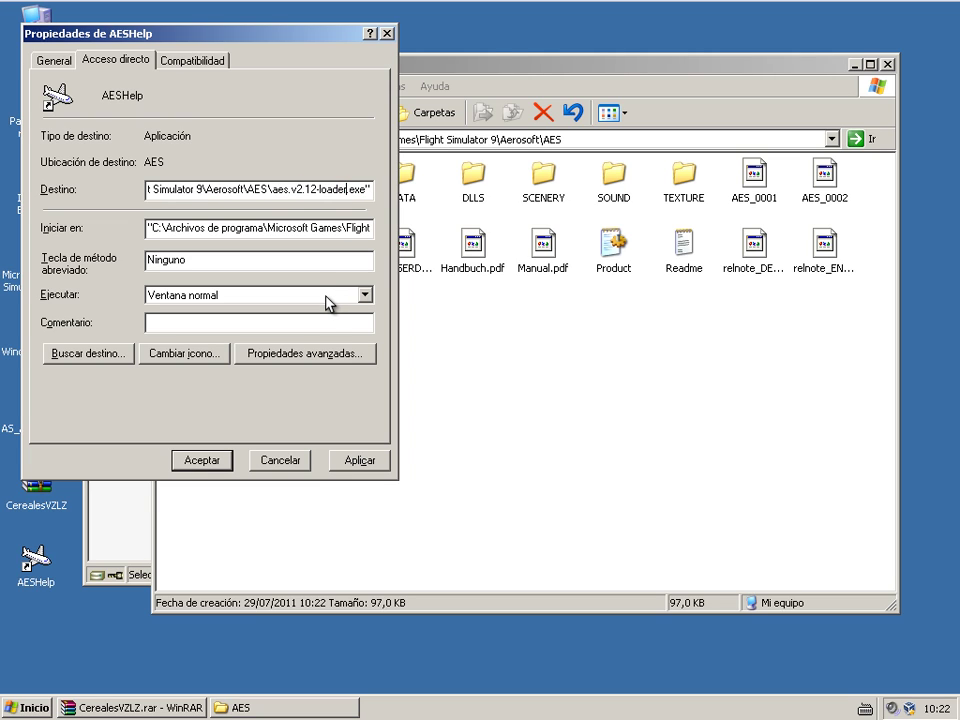
click(366, 460)
click(200, 461)
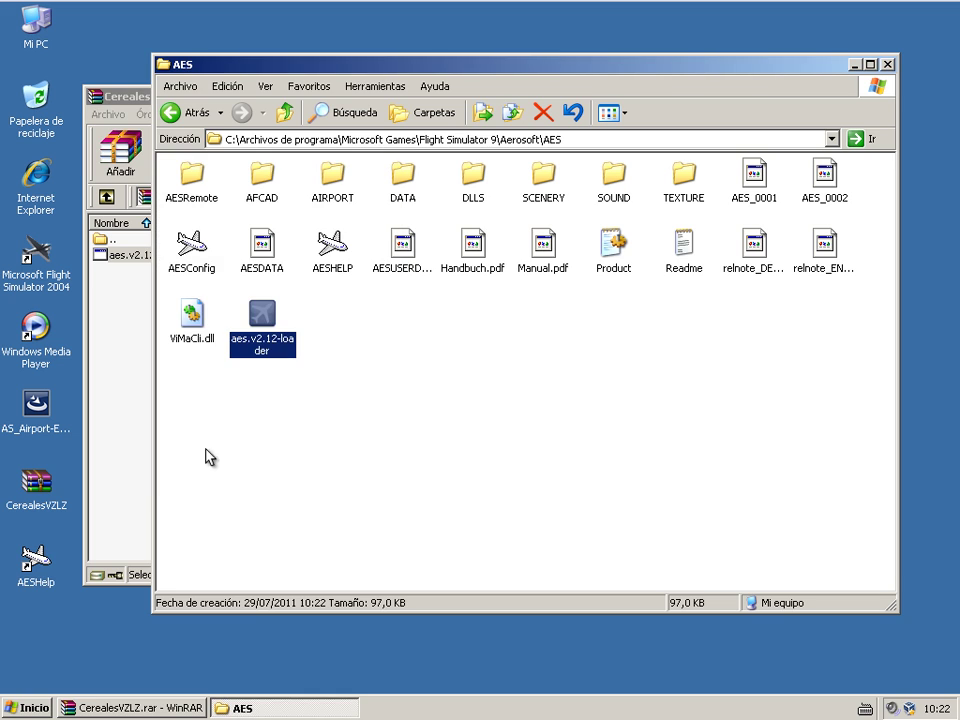
click(886, 63)
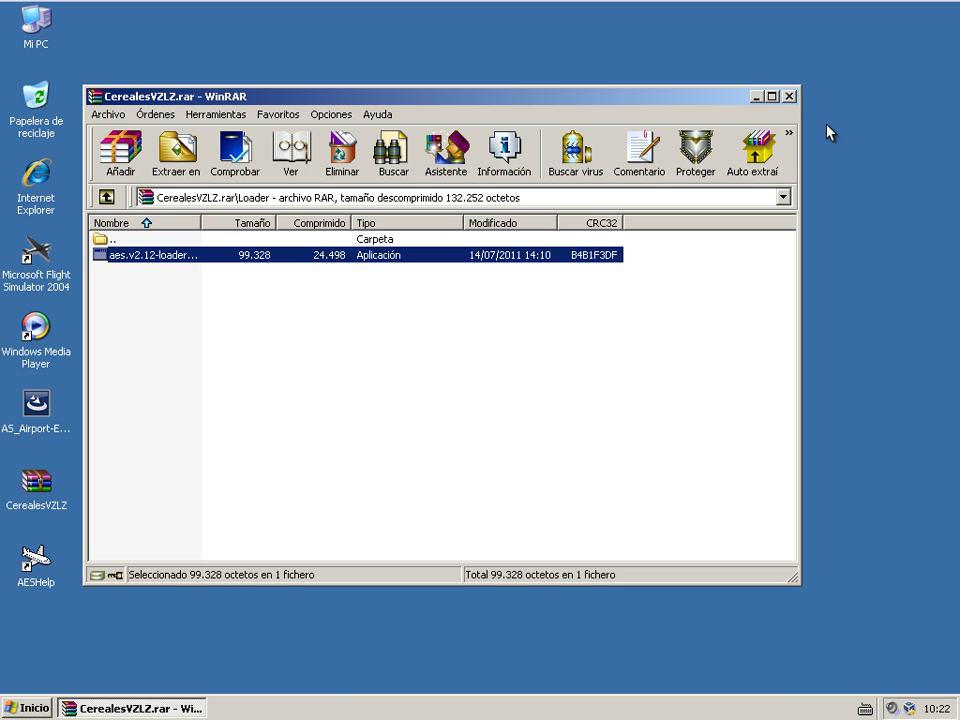
Add the entries of cereales con loader 32bit.reg from CerealesVZLZ.rar to the registry and close the archive
key(Up)
key(Return)
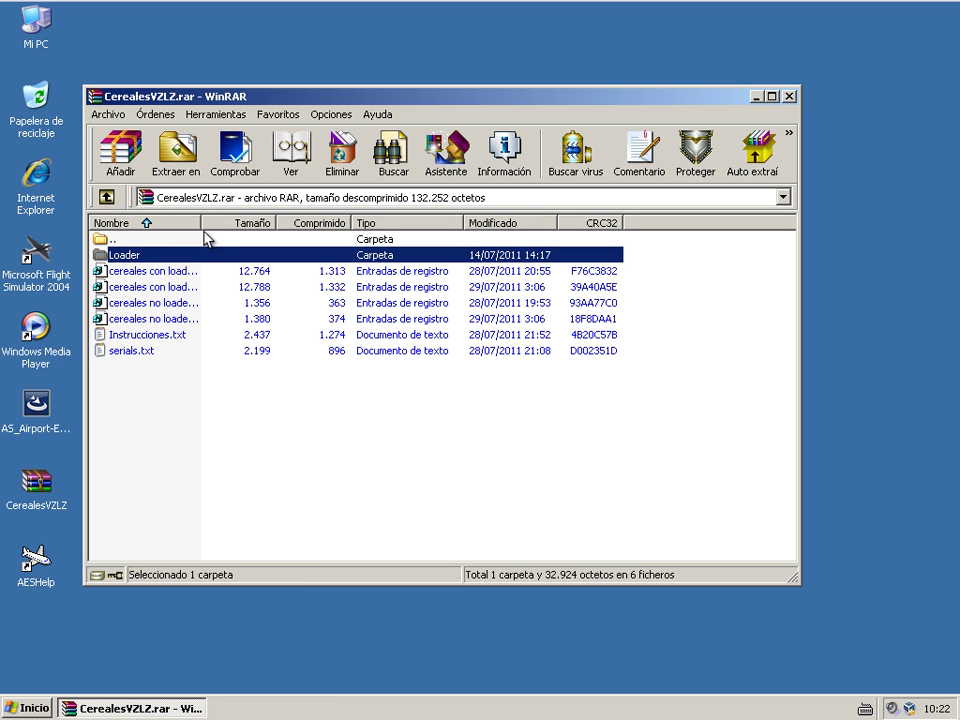
drag(201, 222, 248, 222)
click(217, 276)
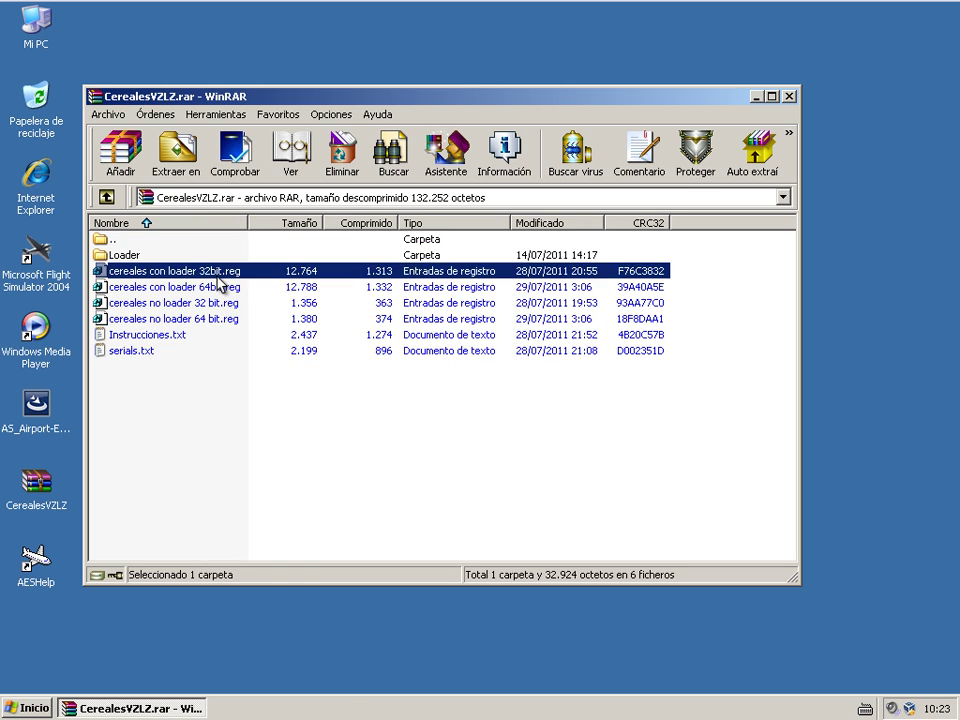
double_click(217, 277)
click(452, 405)
click(452, 405)
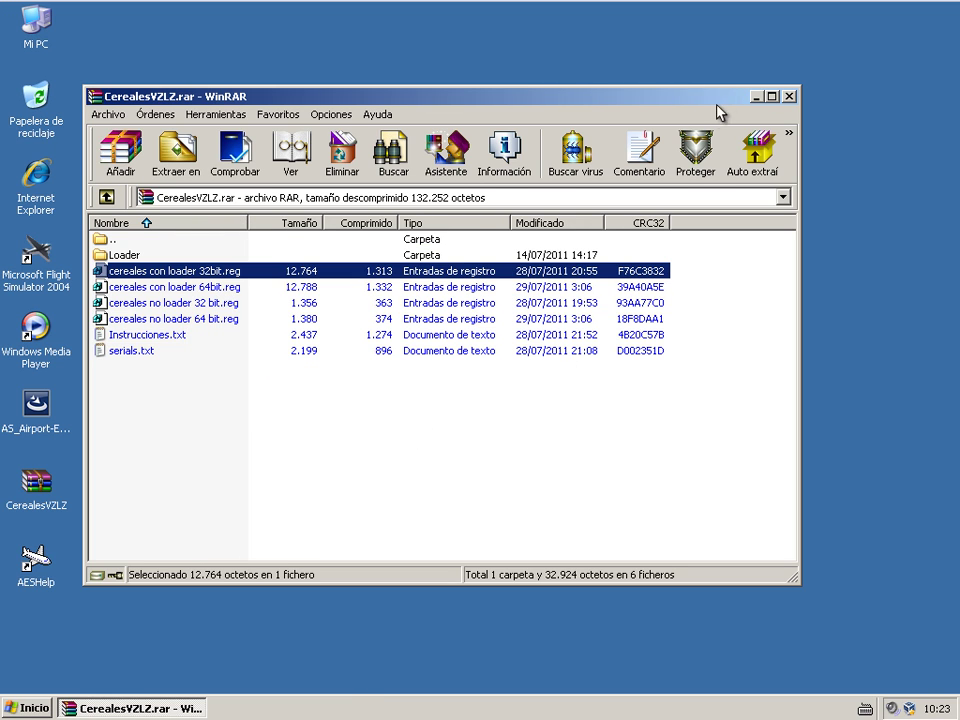
click(788, 96)
Start AESHelp from its desktop shortcut and list only the installed addons in the airport activation window
double_click(73, 578)
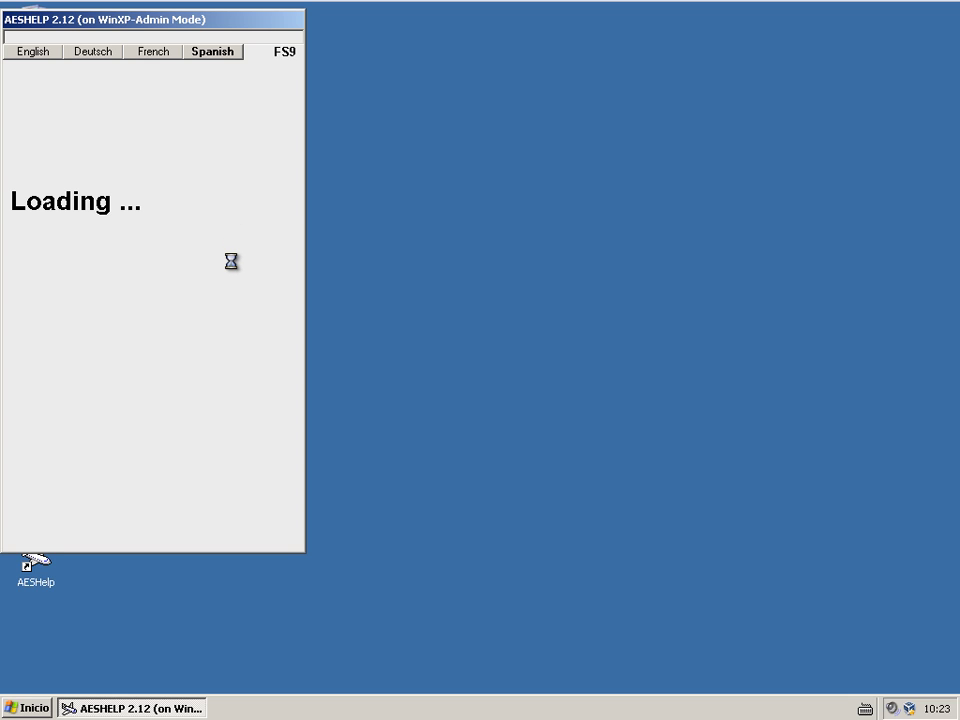
click(223, 124)
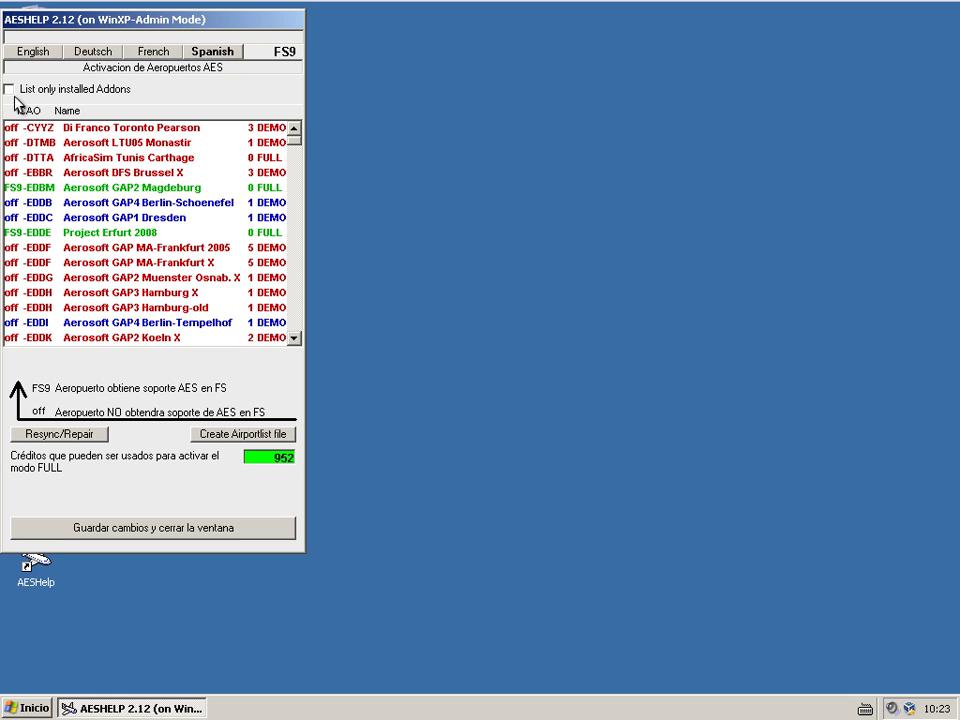
click(11, 92)
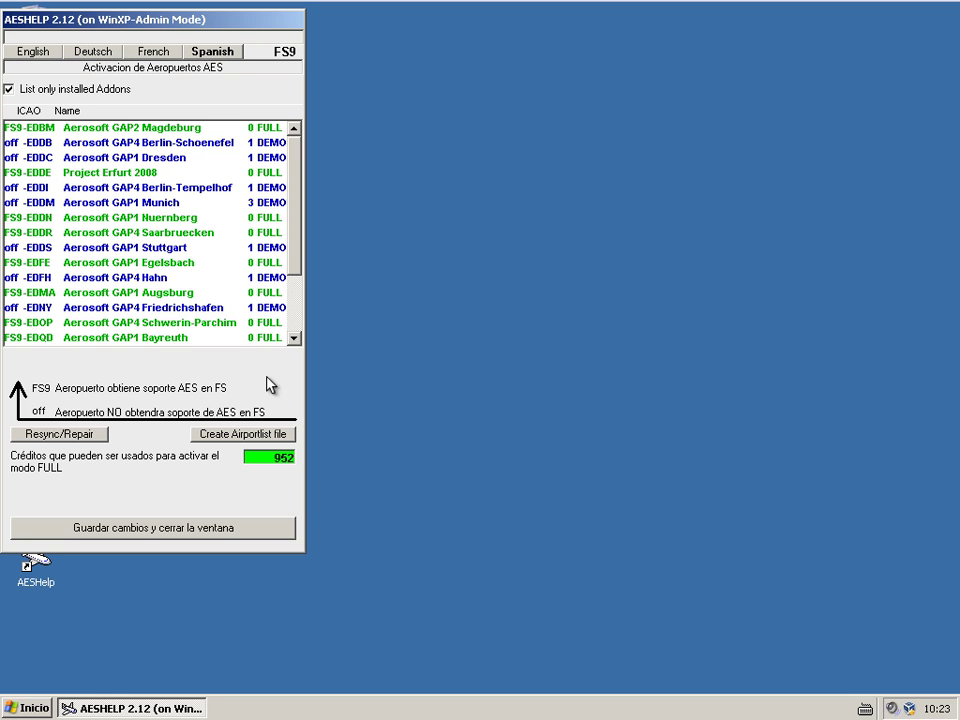
Enable AES support for Aerosoft GAP4 Berlin-Schoenefel and assign credits to activate it in full mode
double_click(162, 140)
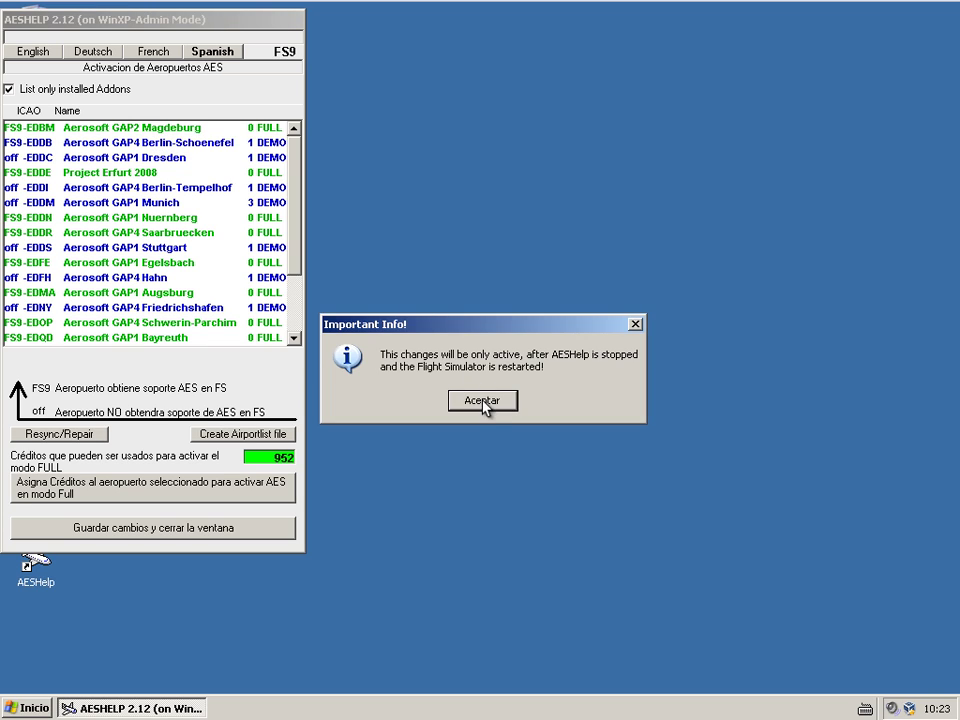
click(483, 401)
click(55, 500)
click(424, 404)
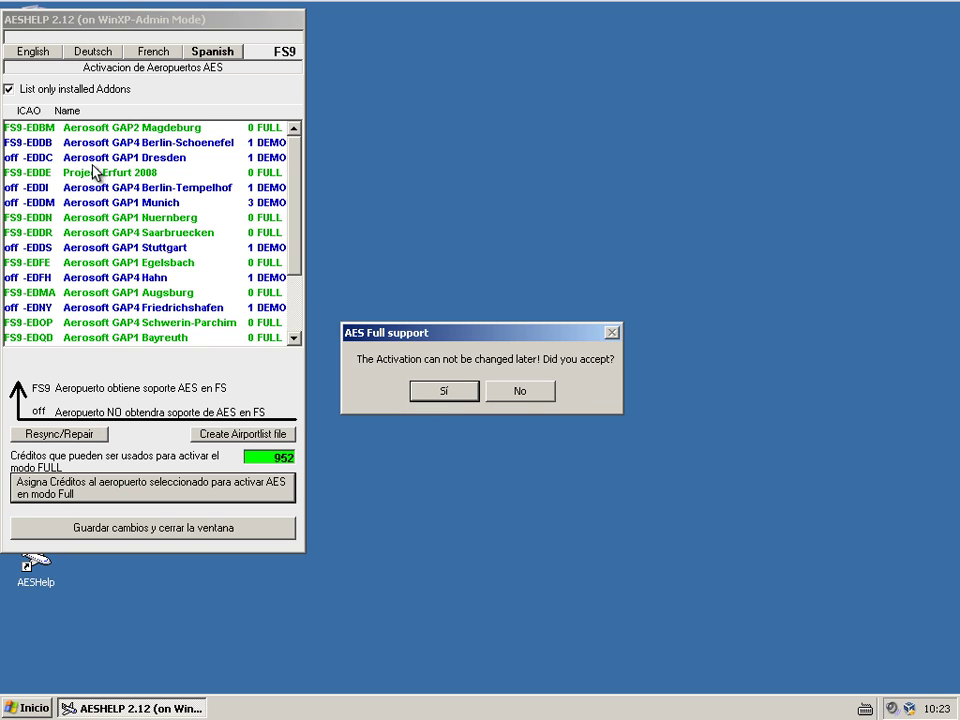
click(439, 388)
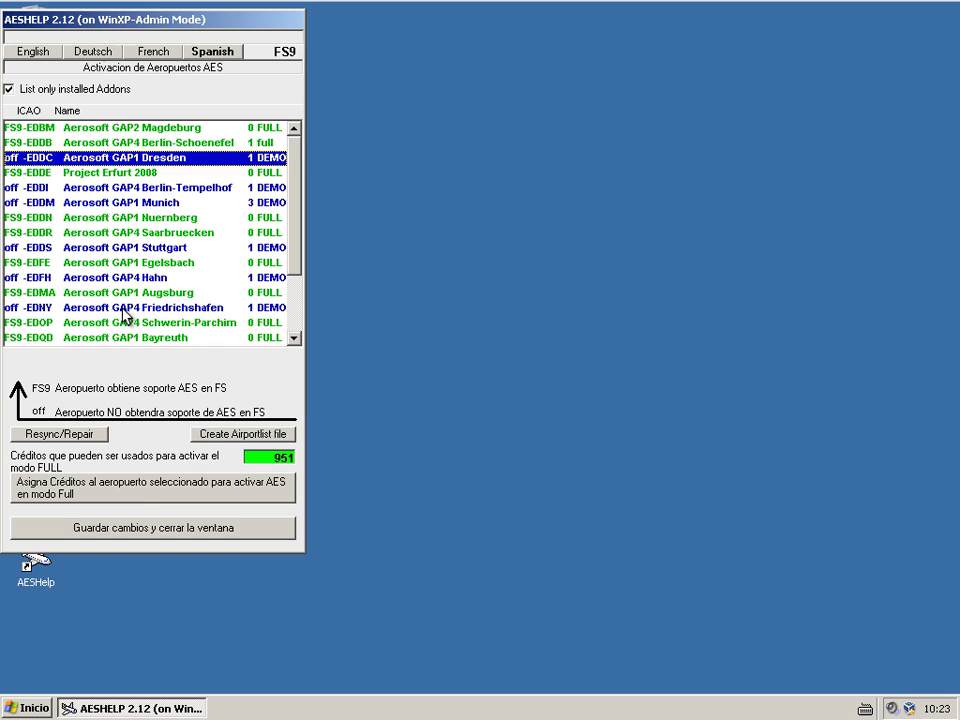
Assign credits to activate Aerosoft GAP1 Dresden in full mode
click(135, 491)
click(439, 397)
click(439, 388)
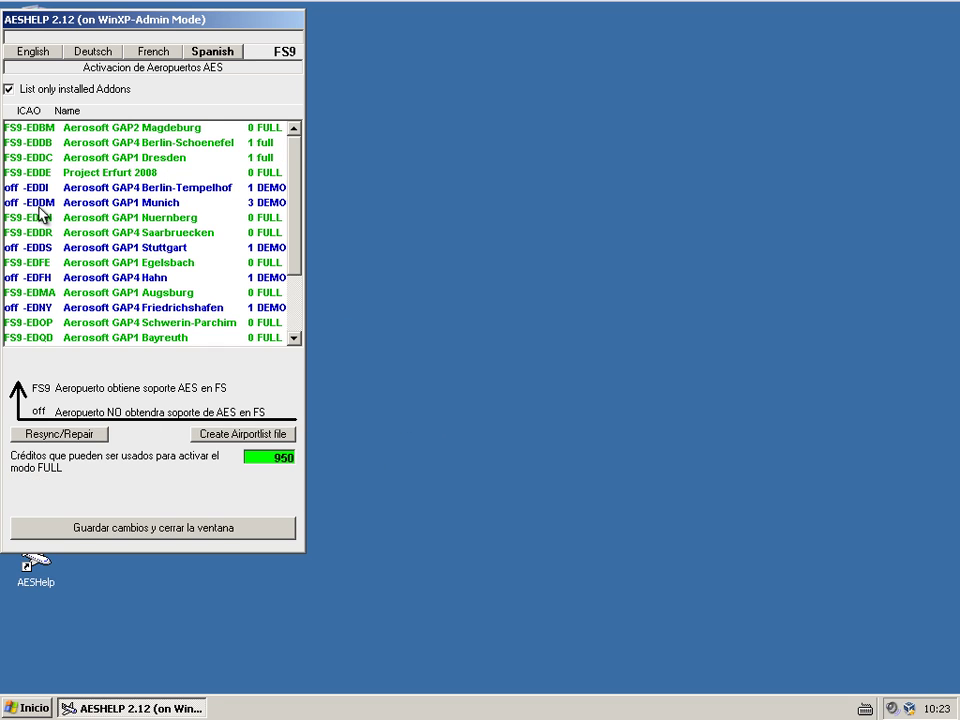
Assign credits to activate Aerosoft GAP4 Berlin-Tempelhof and Aerosoft GAP1 Munich in full mode
click(47, 188)
click(203, 497)
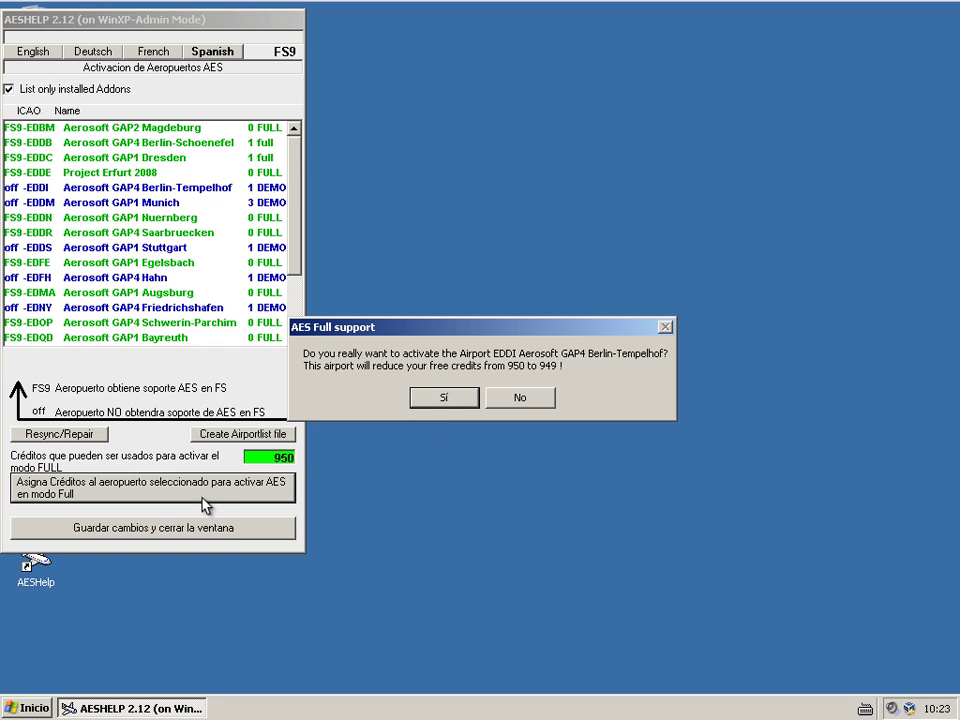
click(443, 397)
click(439, 388)
click(77, 203)
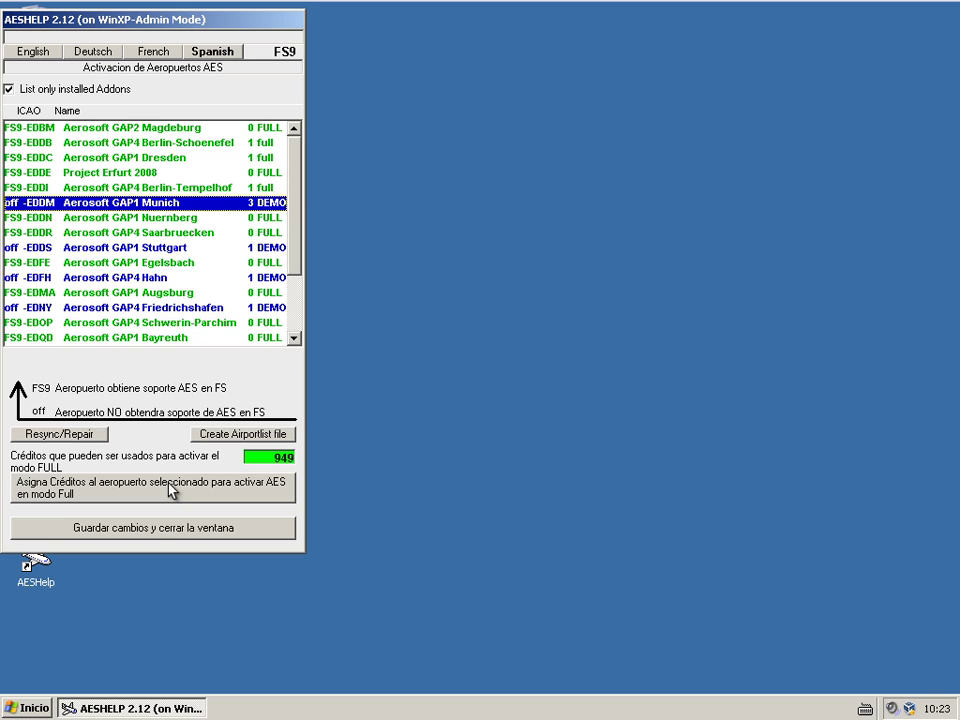
click(170, 489)
click(443, 397)
click(437, 392)
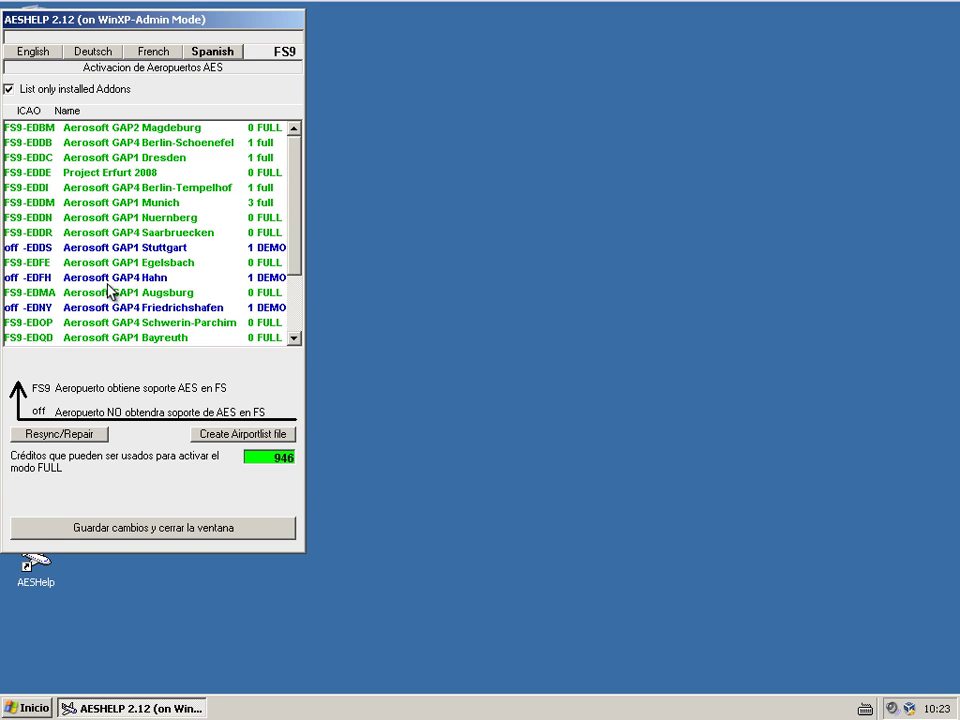
Assign credits to activate Aerosoft GAP1 Stuttgart and Aerosoft GAP4 Hahn in full mode
click(100, 247)
click(295, 488)
click(443, 397)
click(440, 392)
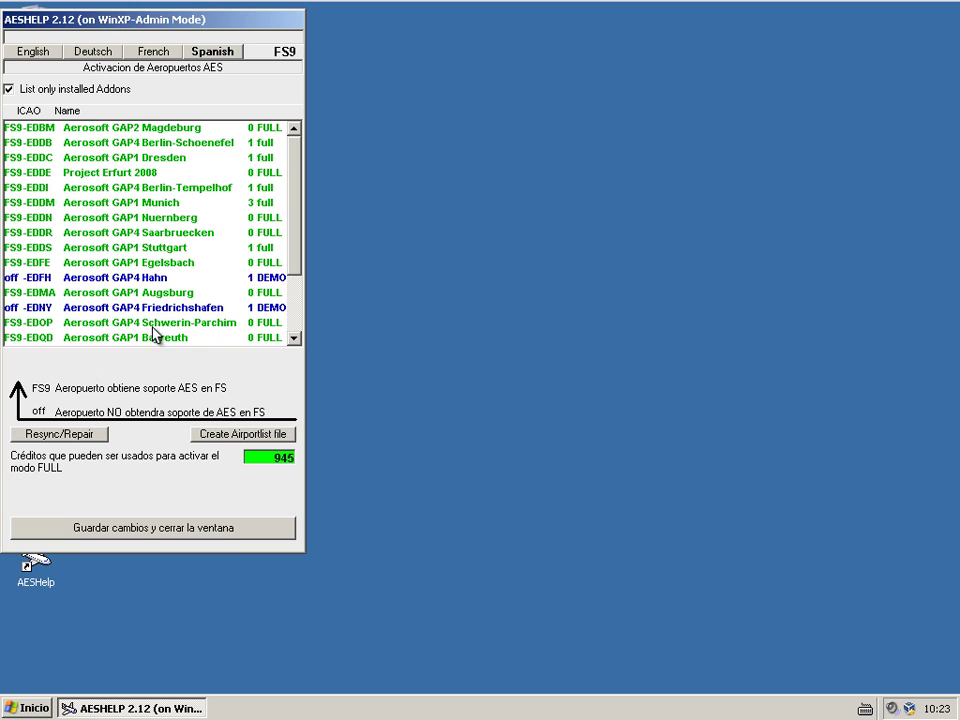
click(130, 292)
click(180, 277)
click(205, 500)
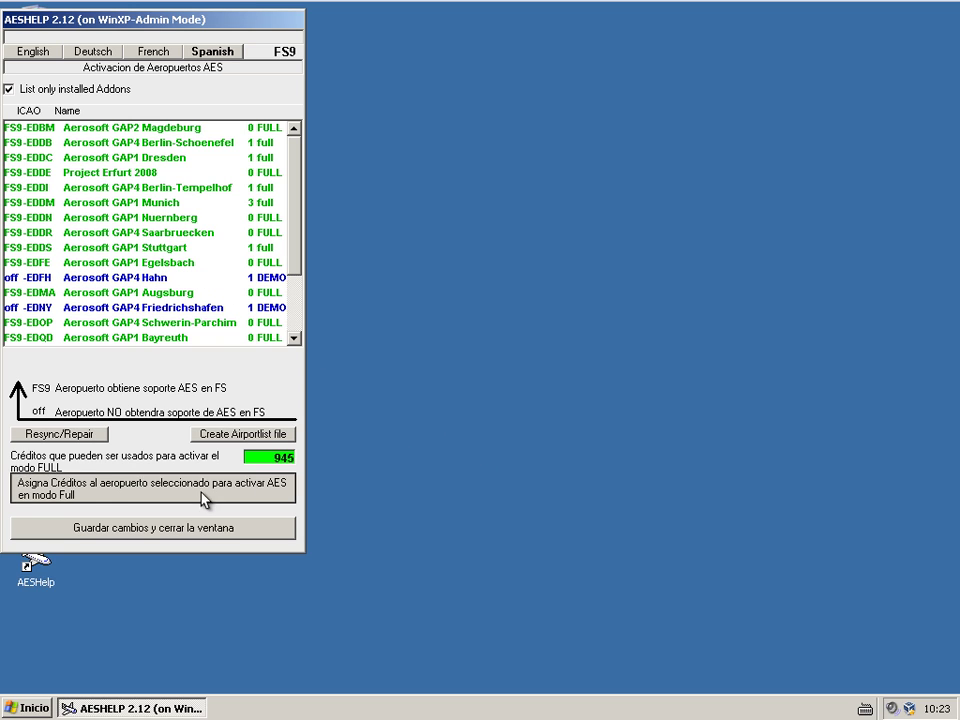
click(443, 397)
click(430, 400)
Assign credits to activate Aerosoft GAP4 Friedrichshafen and Aerosoft GAP1 Innsbruck-old in full mode
click(250, 307)
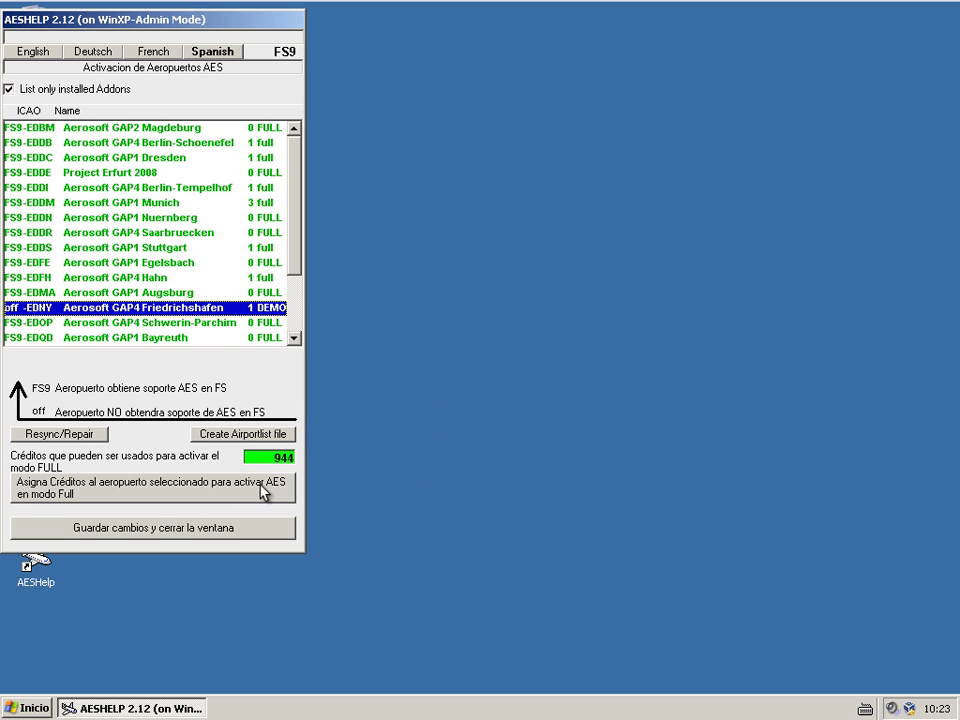
click(263, 488)
click(446, 396)
click(293, 338)
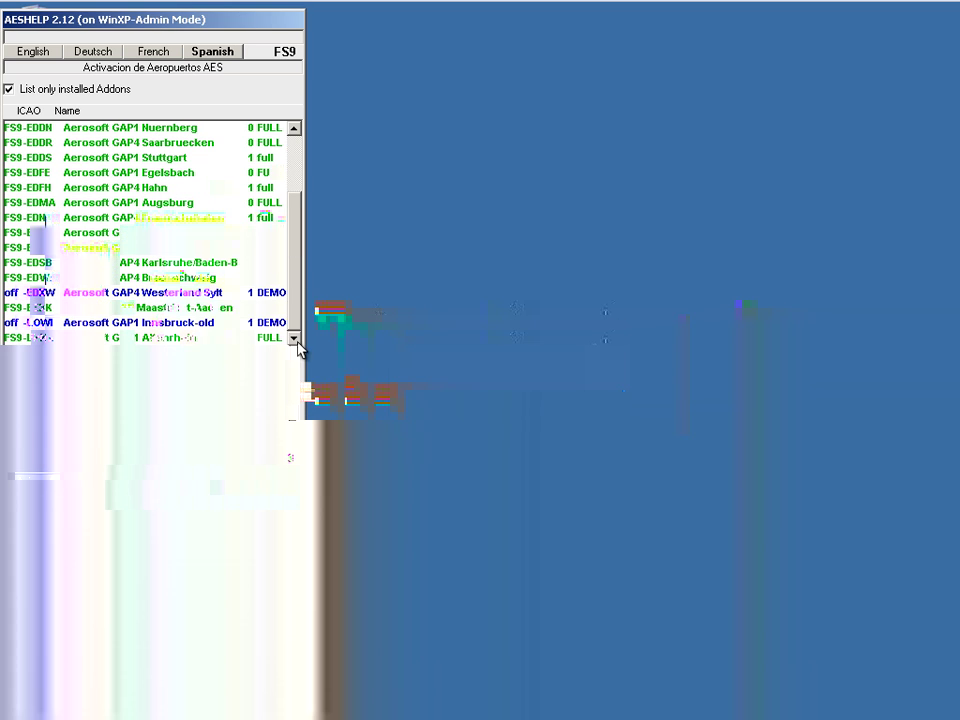
click(250, 307)
click(200, 322)
click(188, 490)
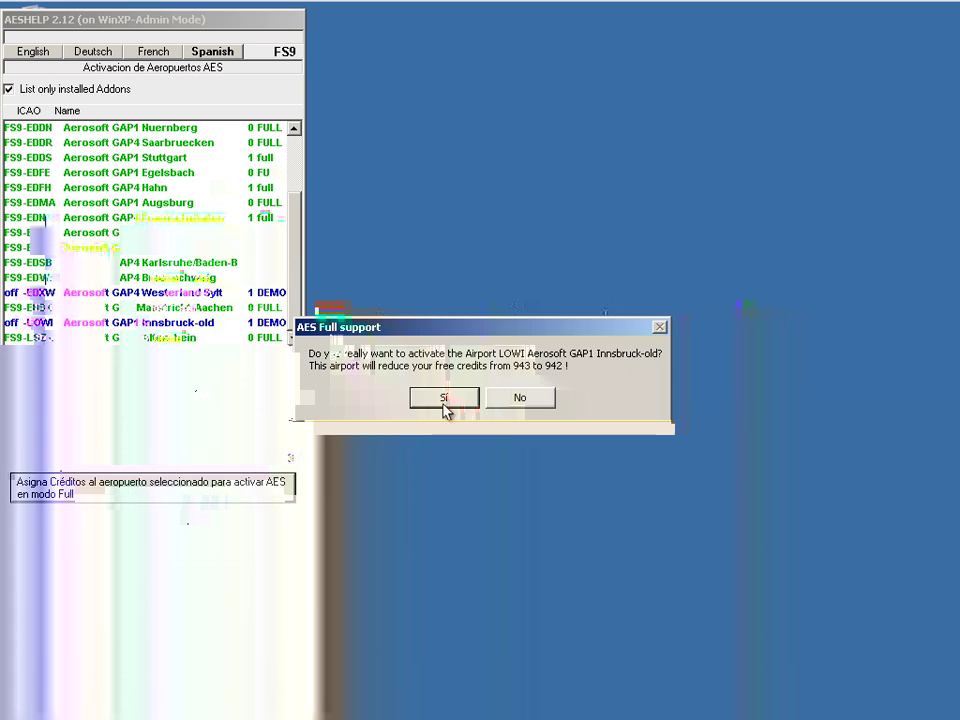
click(443, 397)
click(446, 395)
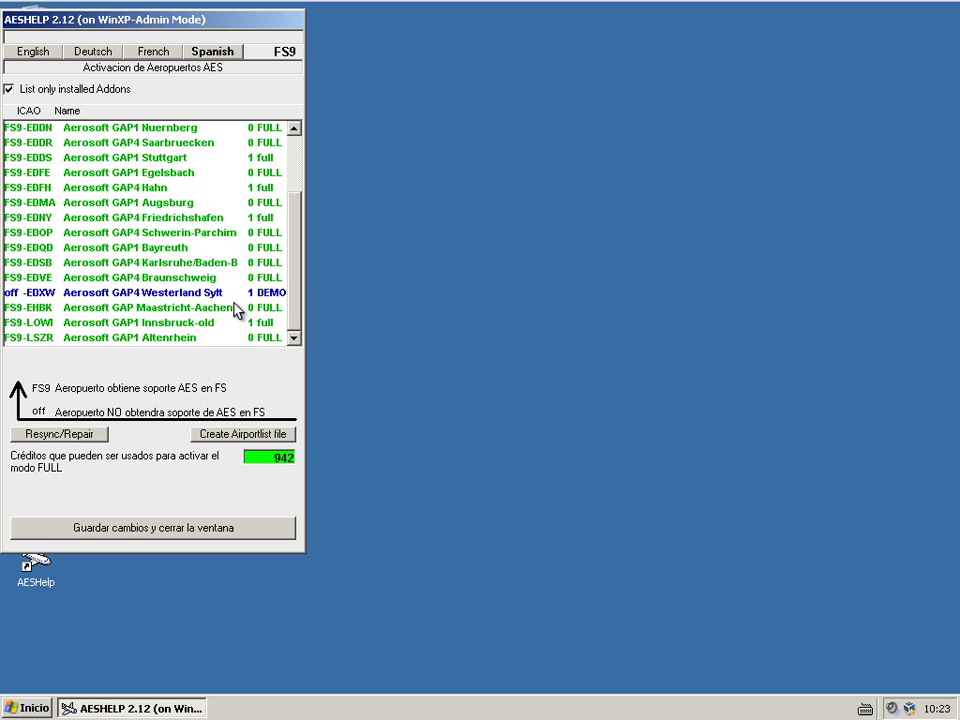
Assign credits to activate Aerosoft GAP4 Westerland Sylt in full mode
click(284, 294)
click(221, 486)
click(470, 396)
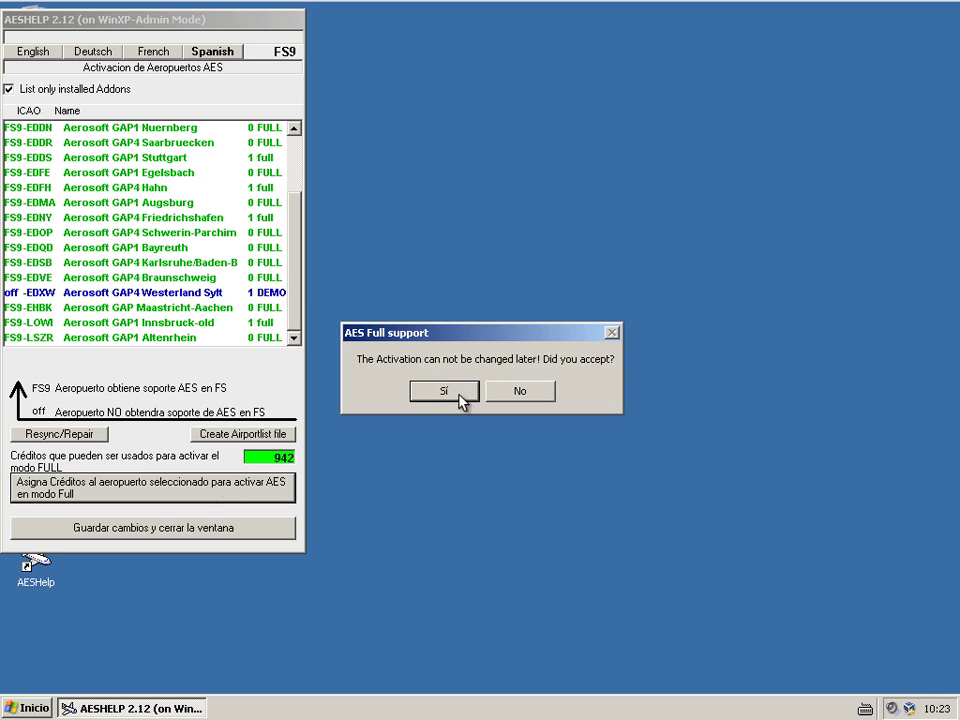
click(465, 399)
Save the airport activation changes and exit AESHelp
click(193, 535)
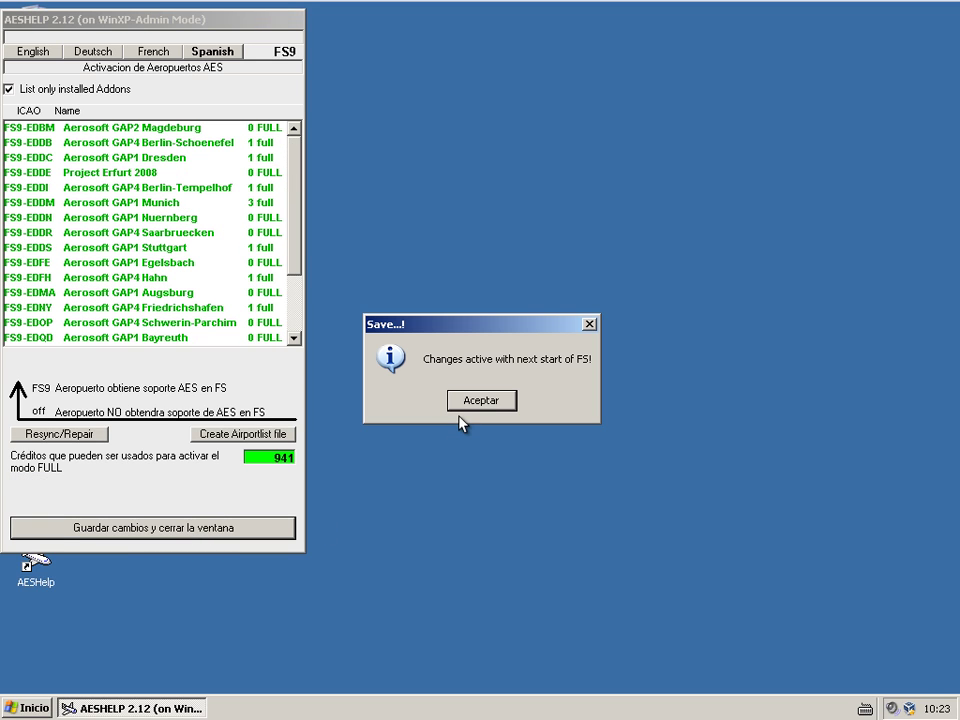
click(481, 401)
click(150, 526)
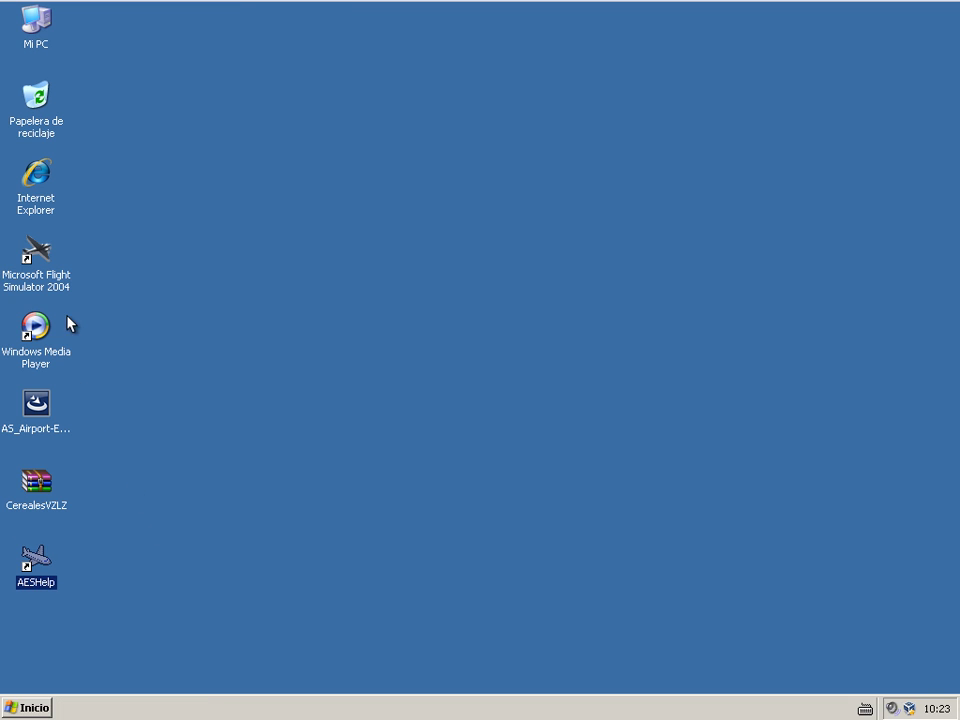
Start Microsoft Flight Simulator 2004 and allow the AeroCore.dll software to load
click(58, 289)
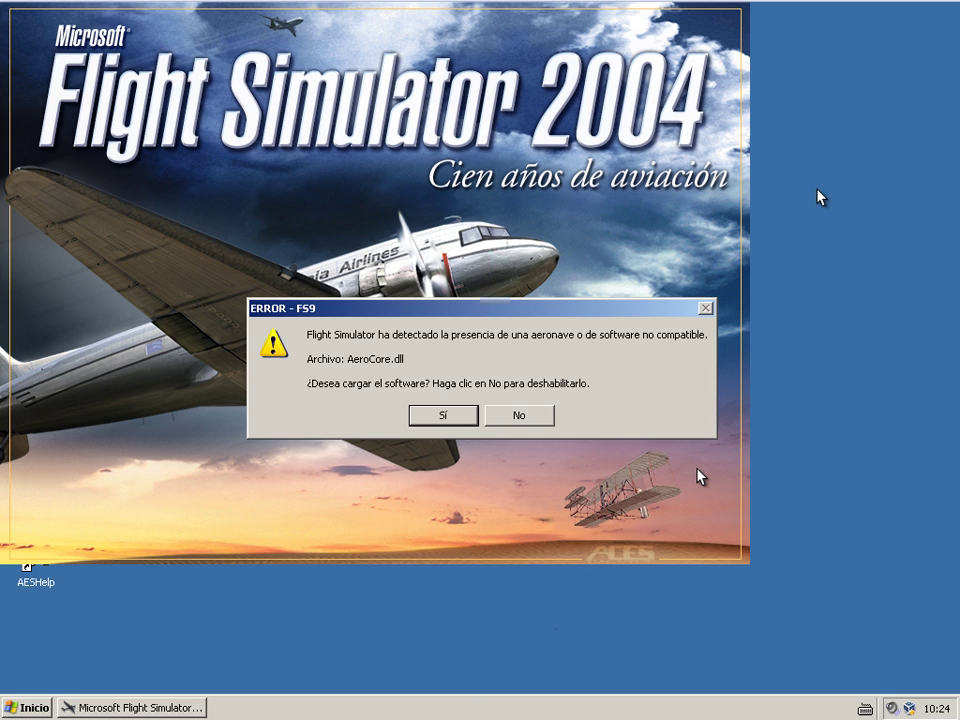
key(Return)
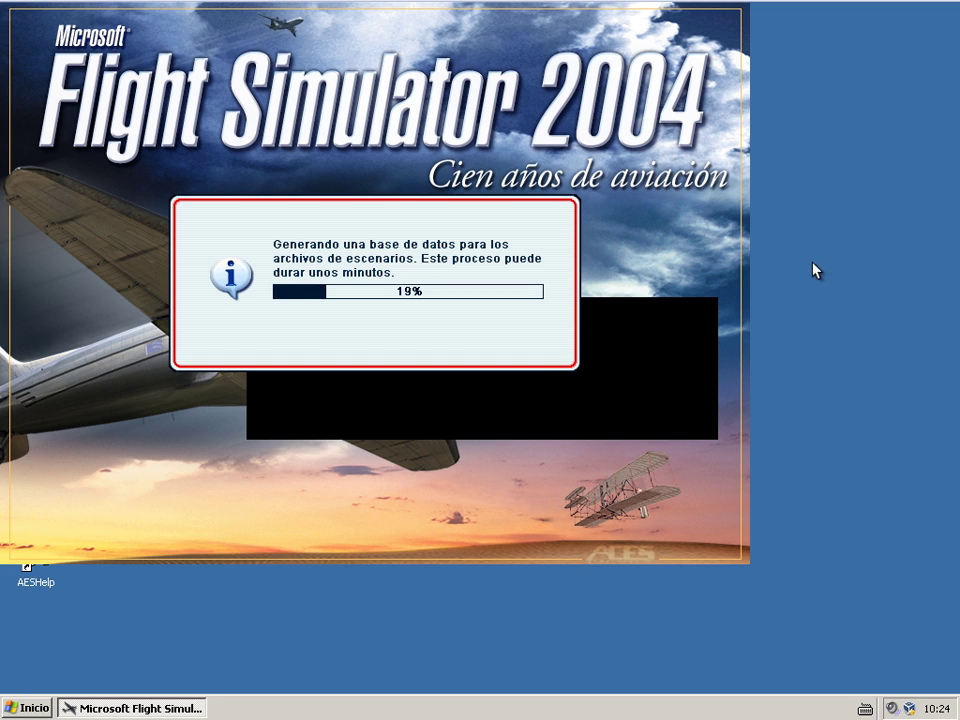
Reopen the airport activation list in AESHelp to look up Munich's ICAO code, and move its window aside
click(40, 584)
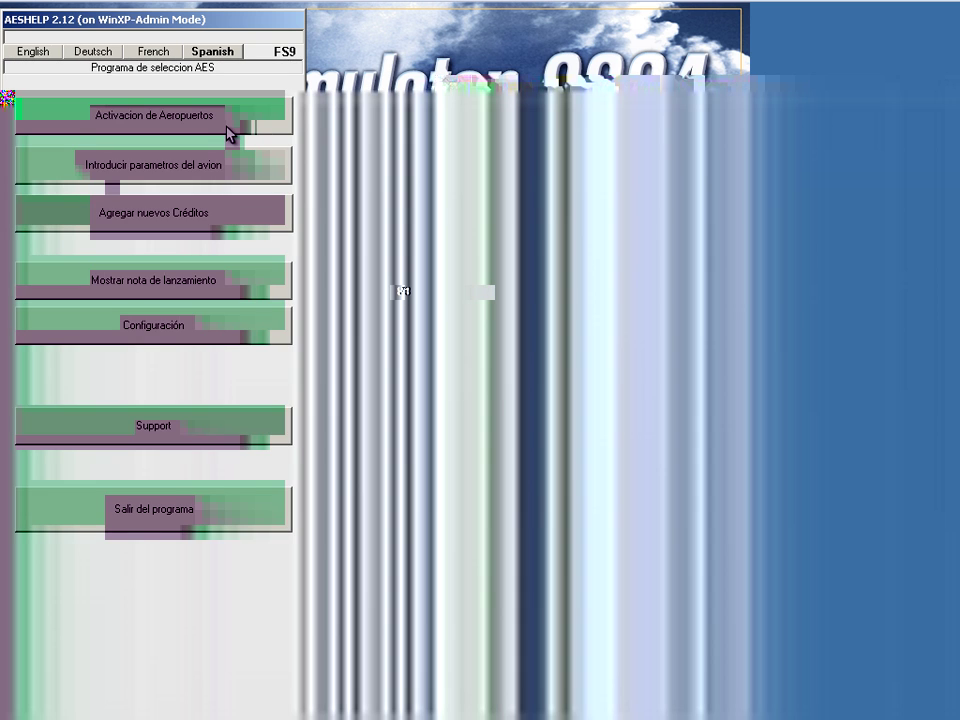
click(221, 128)
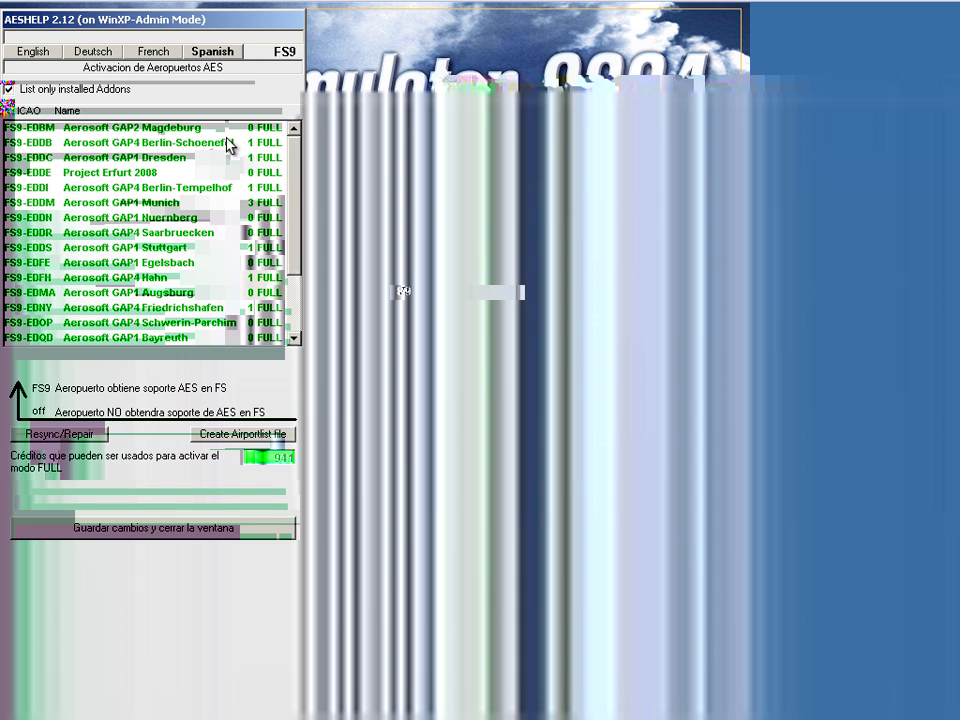
drag(293, 160, 296, 200)
scroll(285, 210, up, 3)
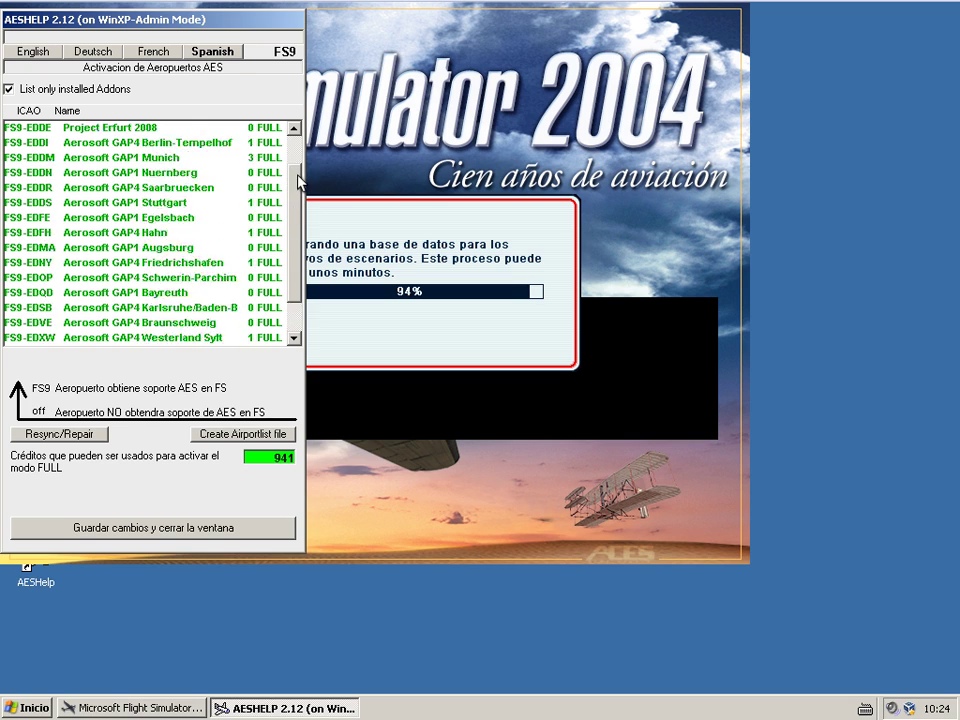
click(278, 207)
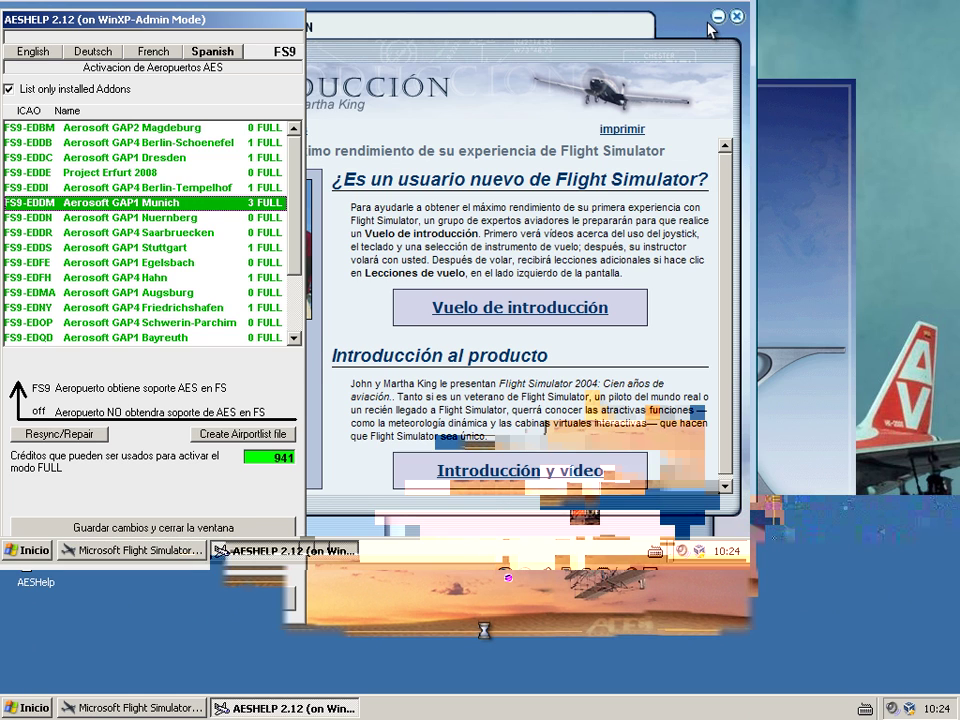
drag(256, 26, 458, 18)
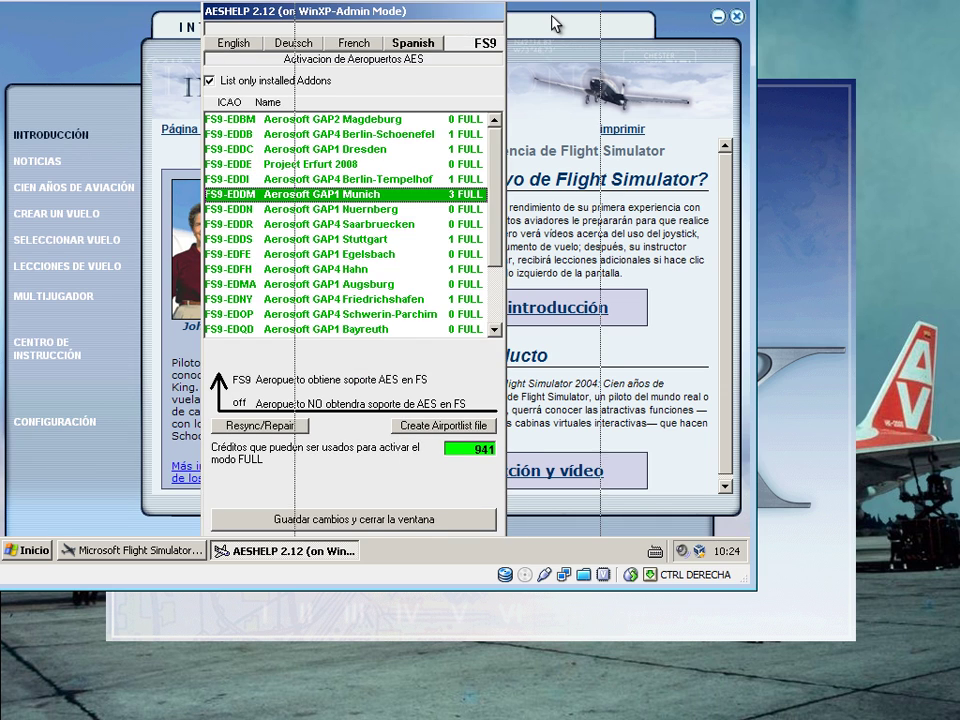
Begin creating a flight in Flight Simulator 2004 and search for its departure airport by the ID eddm
click(55, 423)
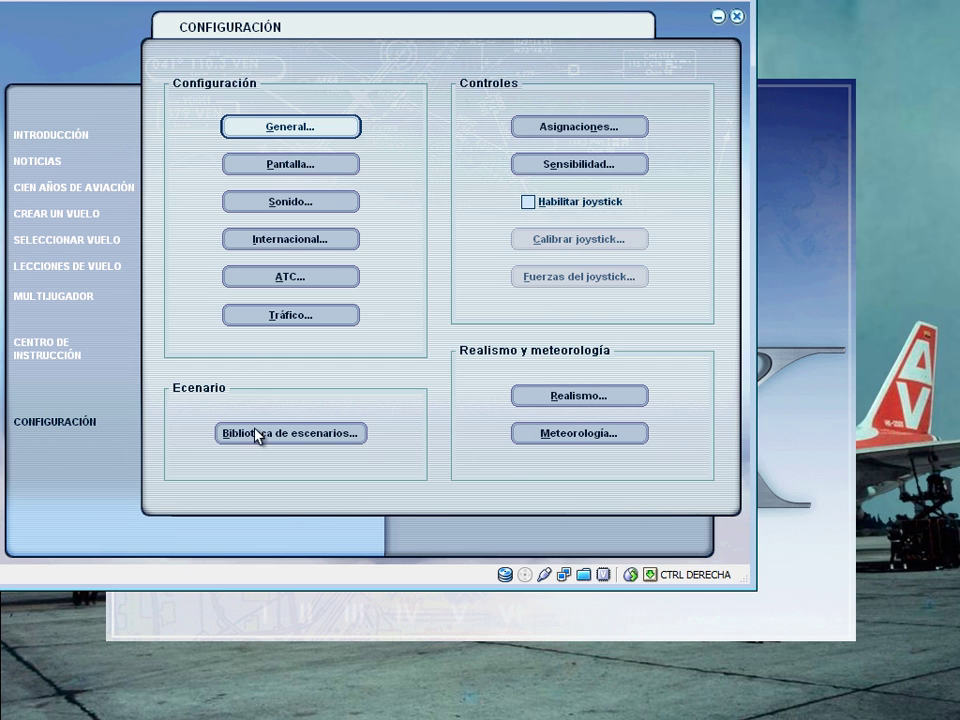
click(68, 240)
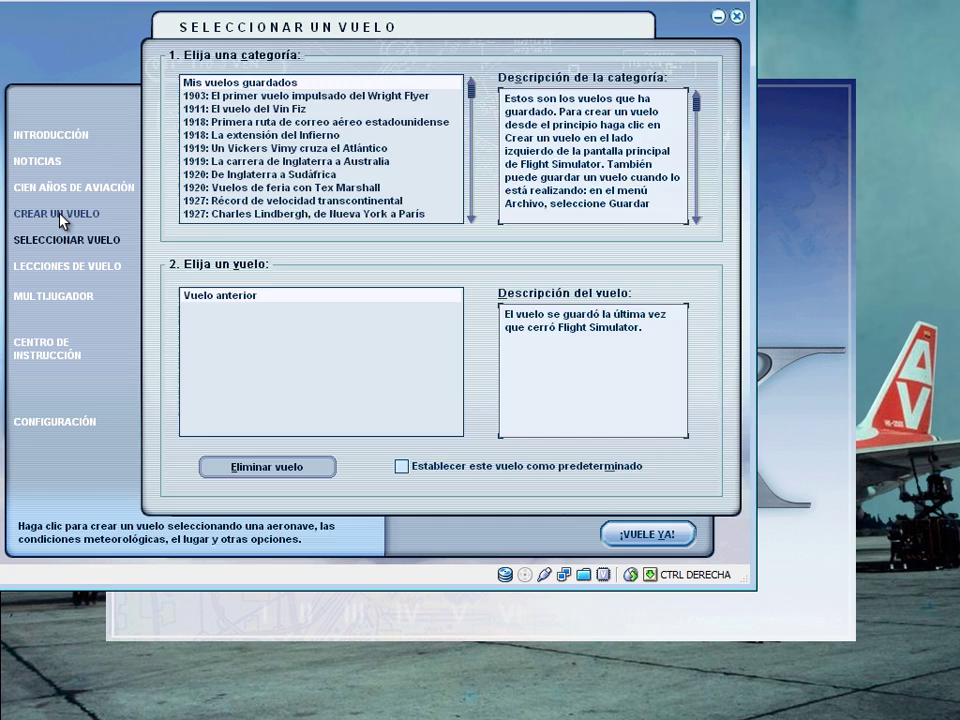
click(62, 218)
click(673, 137)
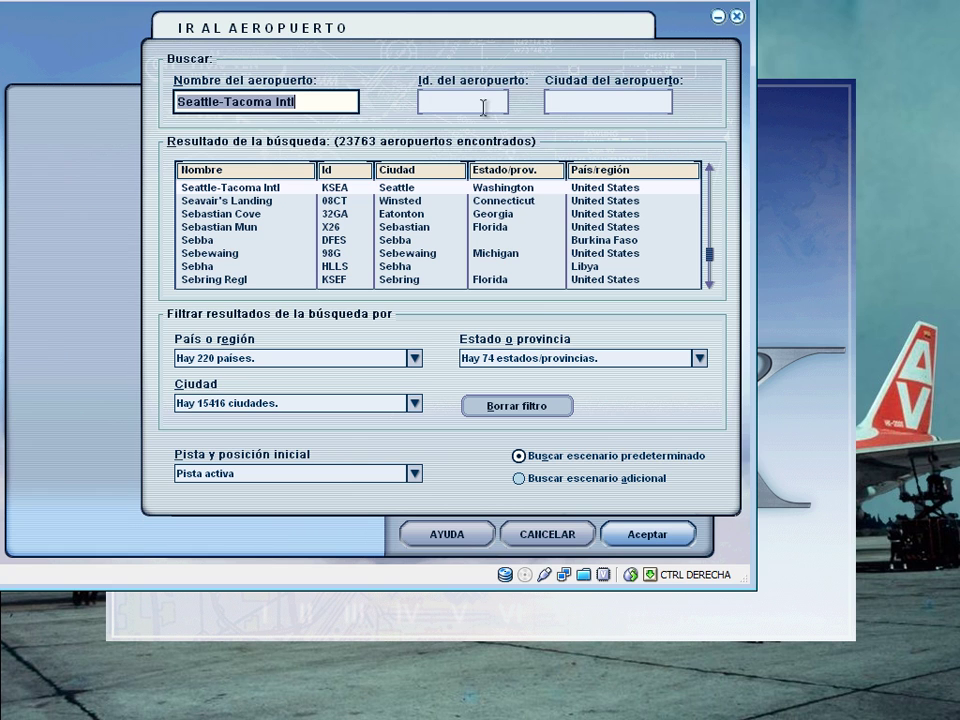
click(479, 100)
text(eddm)
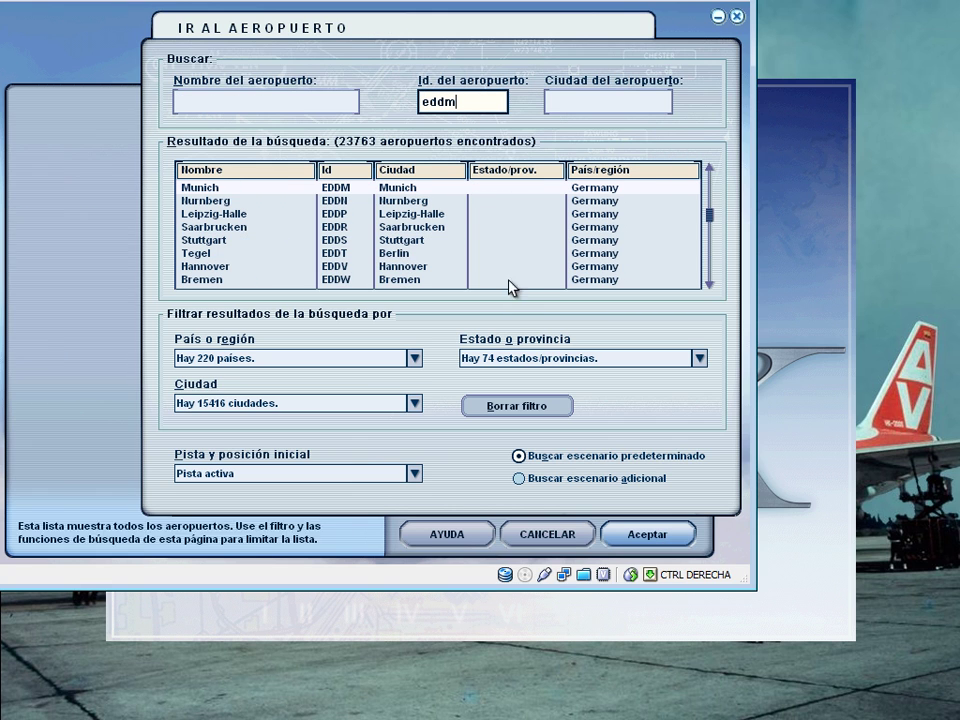
Set the starting position at Munich to GATE 243 -- GATE SMALL, accept the location and launch the flight
click(413, 473)
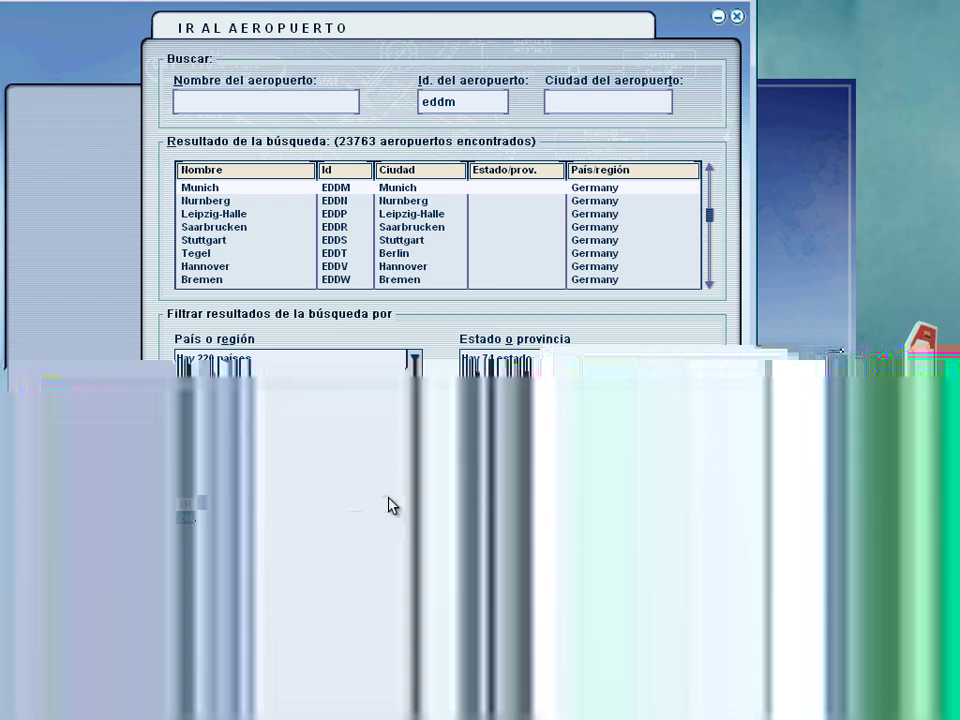
mouse_move(418, 508)
mouse_down()
mouse_move(414, 528)
mouse_move(414, 492)
mouse_move(416, 518)
mouse_up()
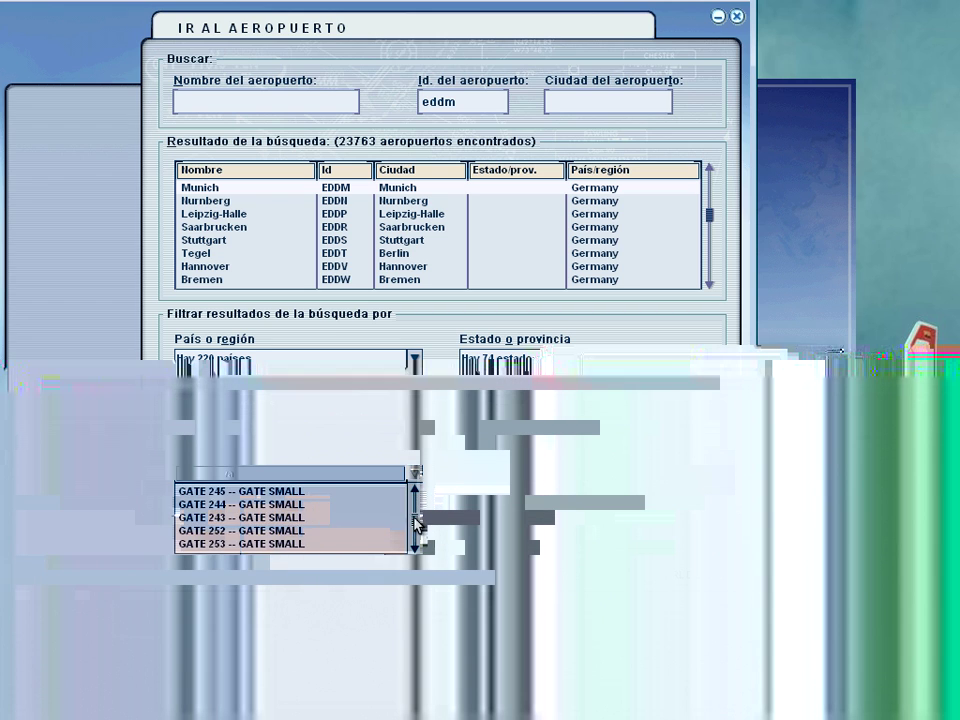
click(240, 517)
click(652, 535)
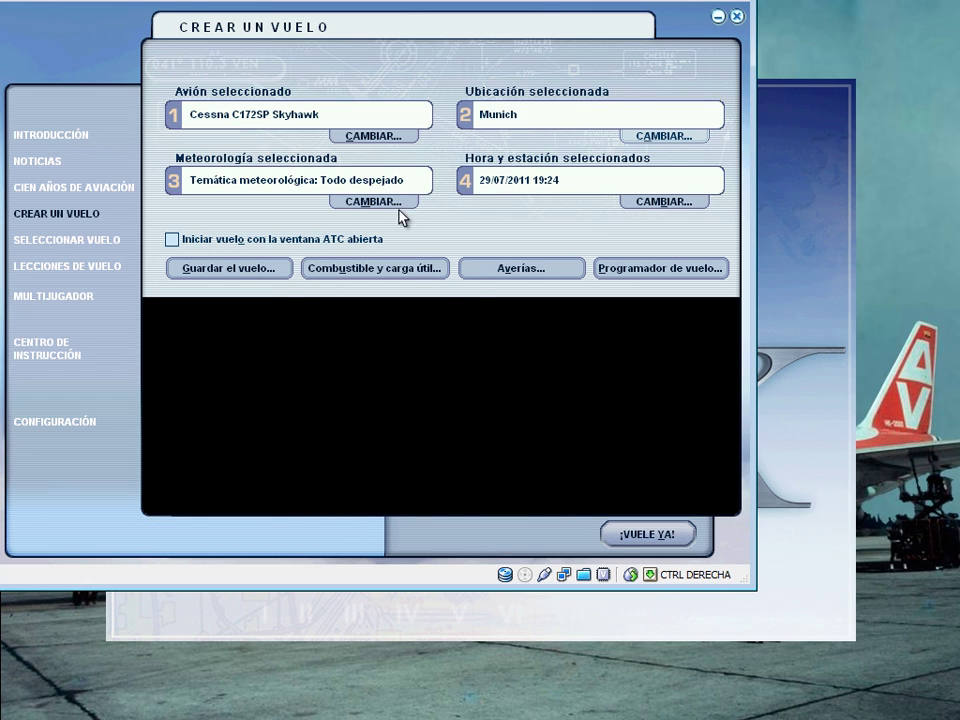
click(643, 530)
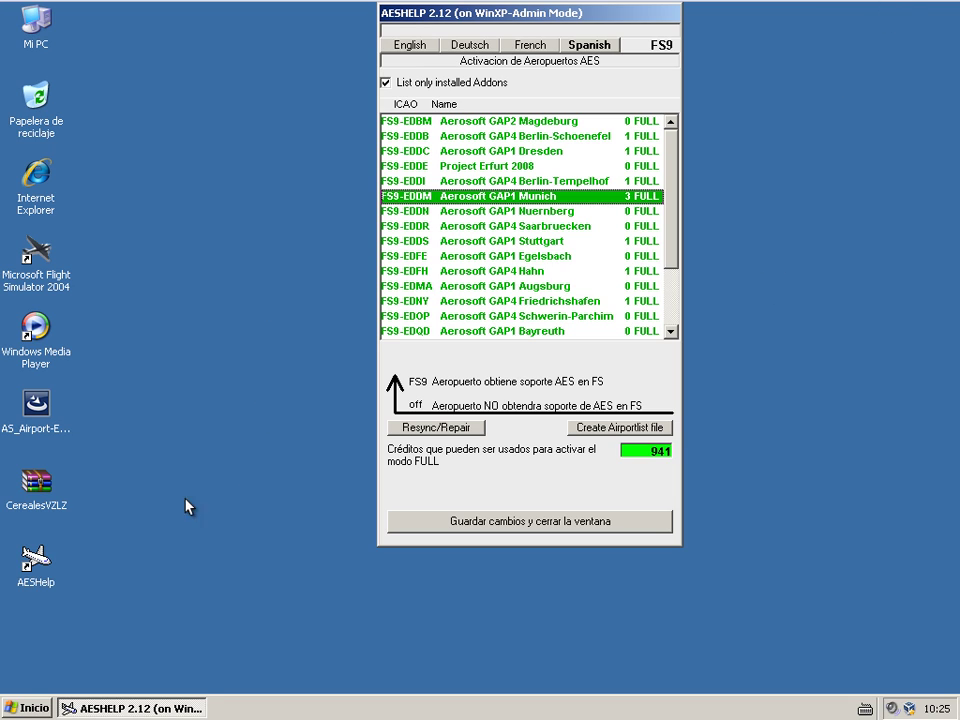
Save the airport list in AESHelp again and exit the program
click(178, 556)
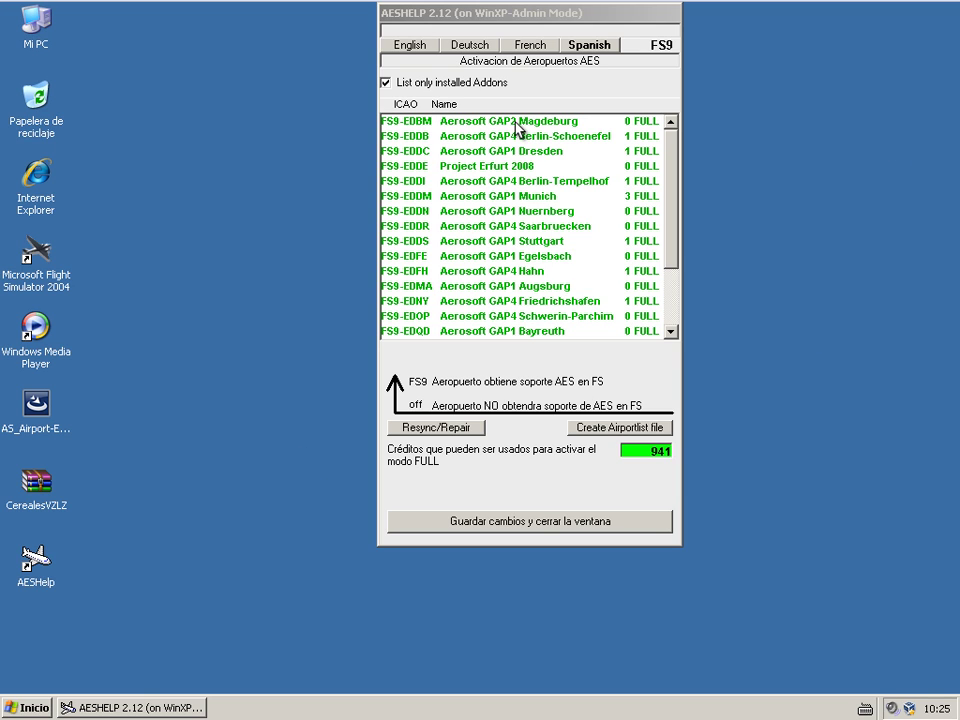
click(534, 520)
click(531, 510)
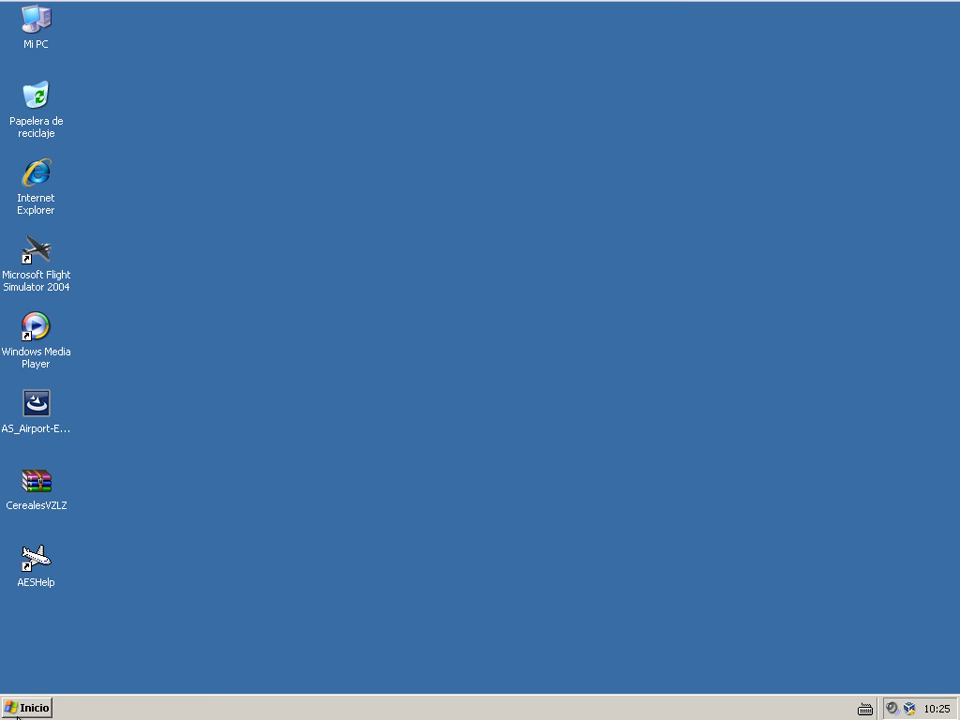
Shut down the Windows XP virtual machine
click(27, 708)
click(308, 678)
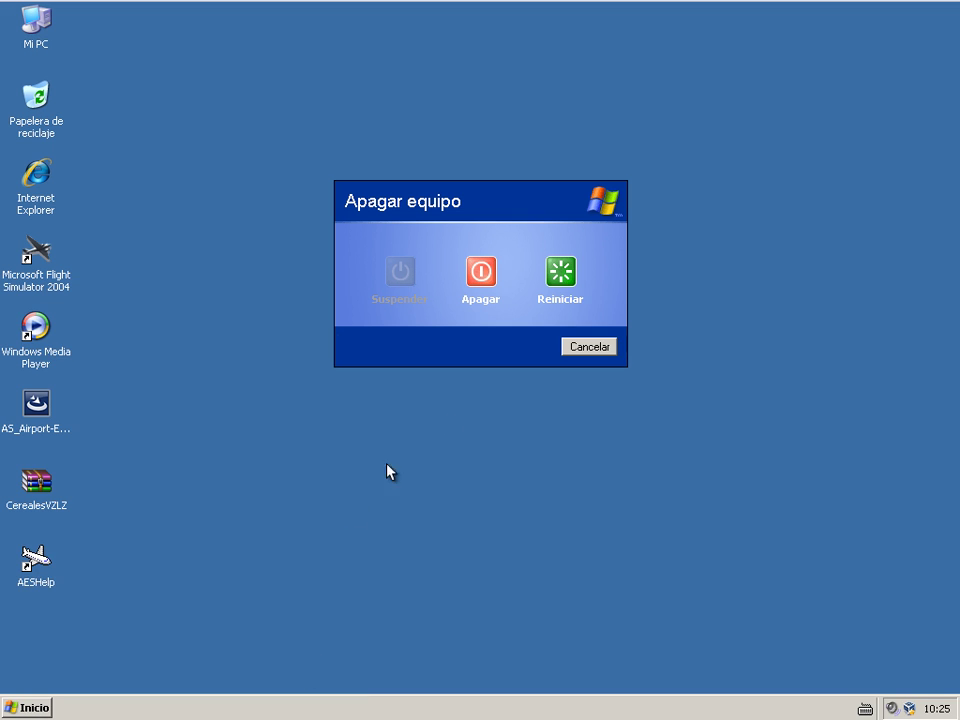
click(483, 271)
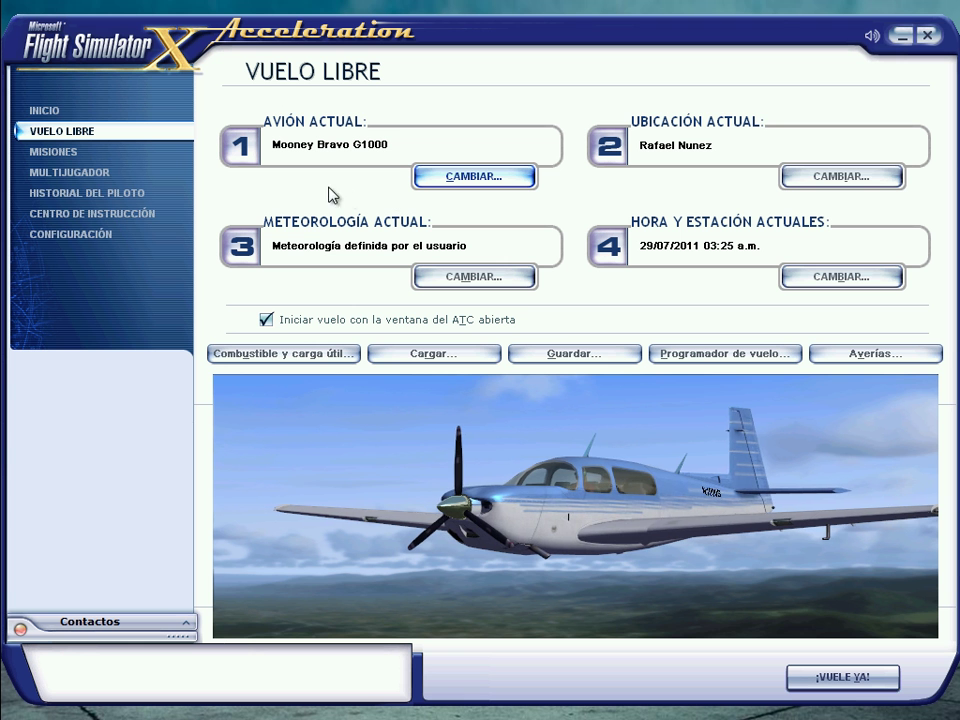
Minimize Flight Simulator X, start AESHelp for FSX, disable its ACC Pack warning and show the airport activation list
click(897, 40)
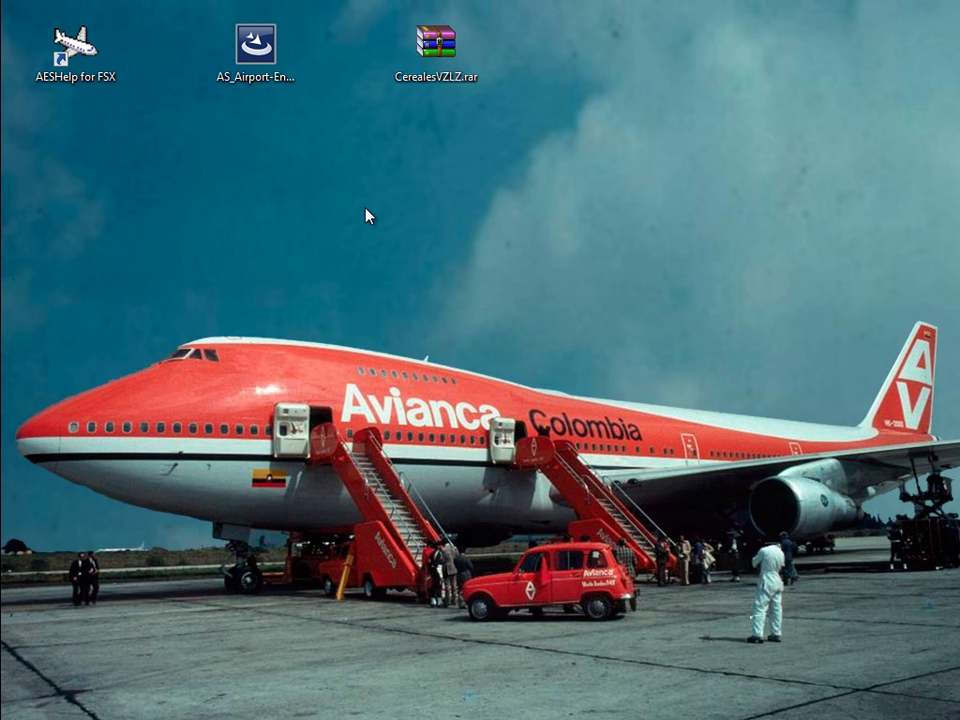
double_click(72, 48)
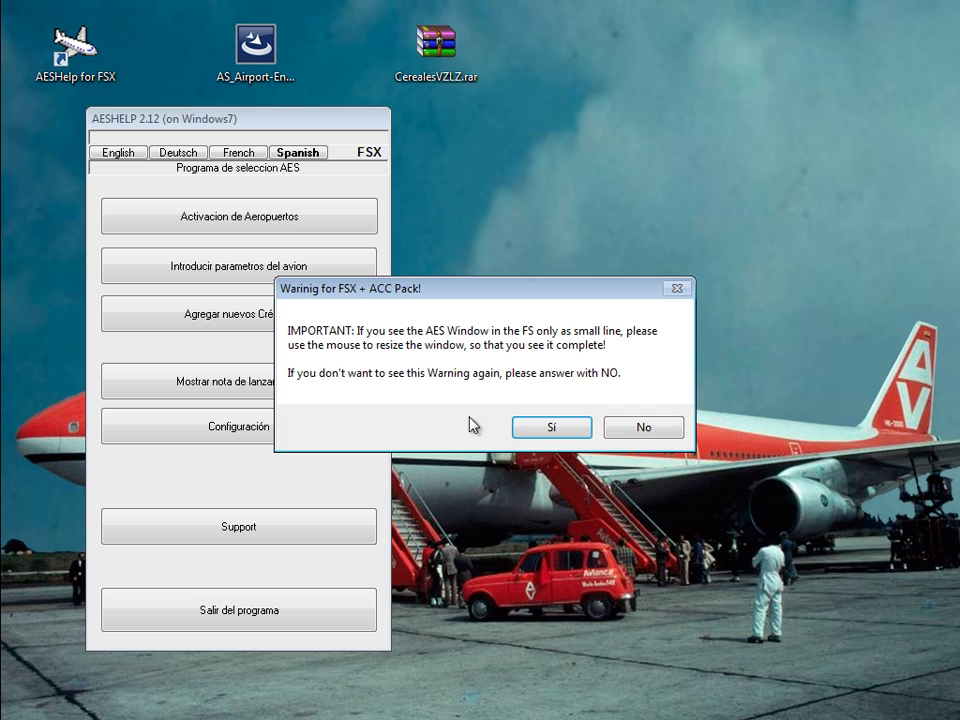
click(615, 428)
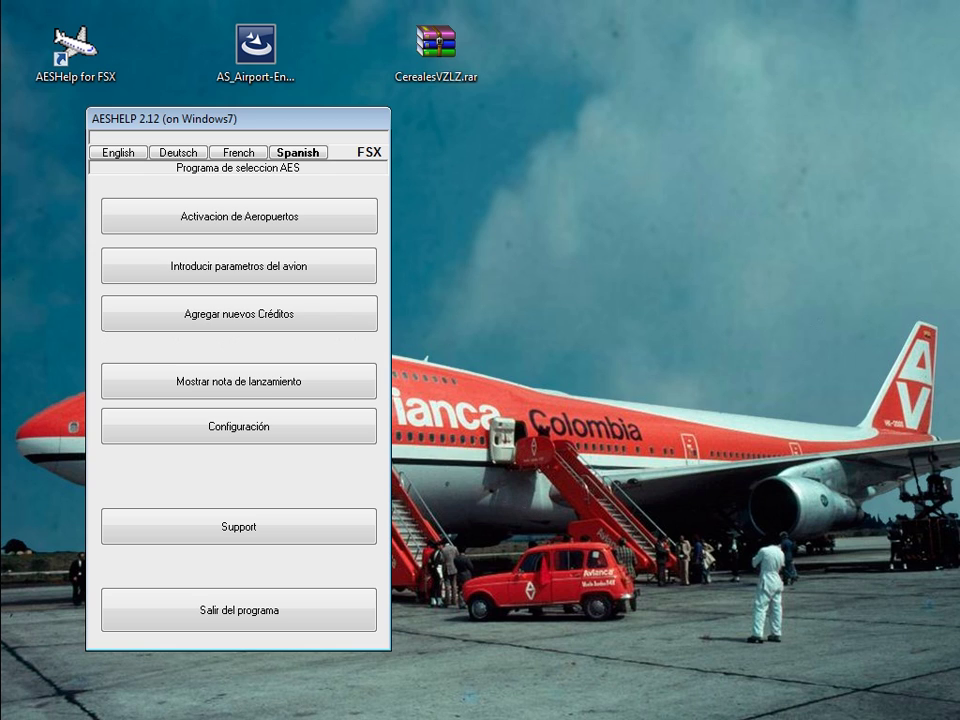
click(268, 231)
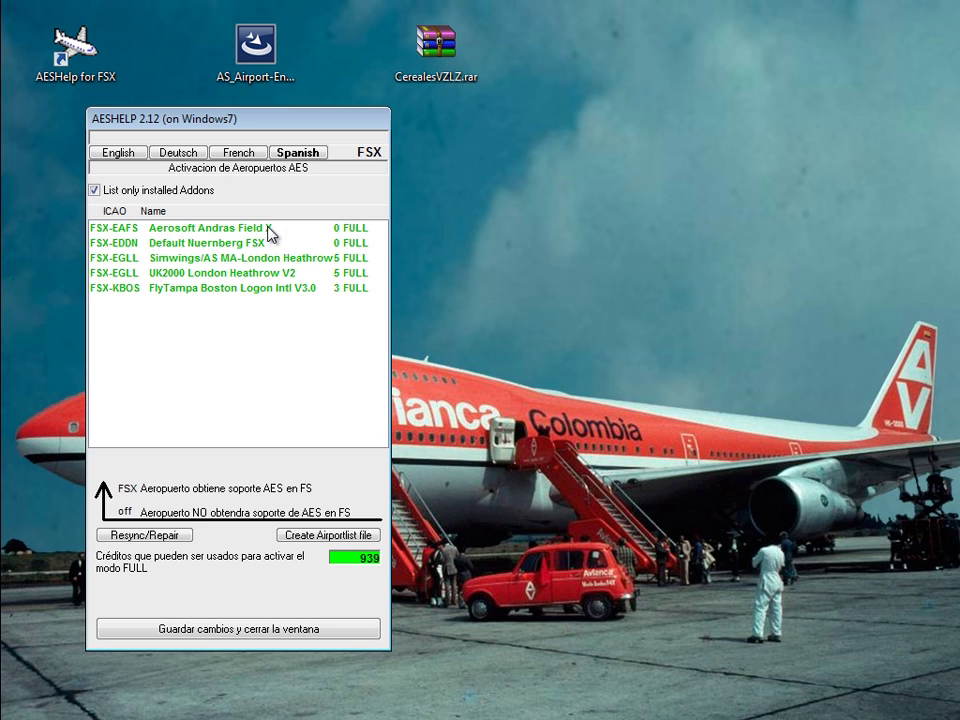
Examine the FSX airport entries in the AES activation list, comparing the two London Heathrow add-ons and the default Nuernberg entry
click(271, 275)
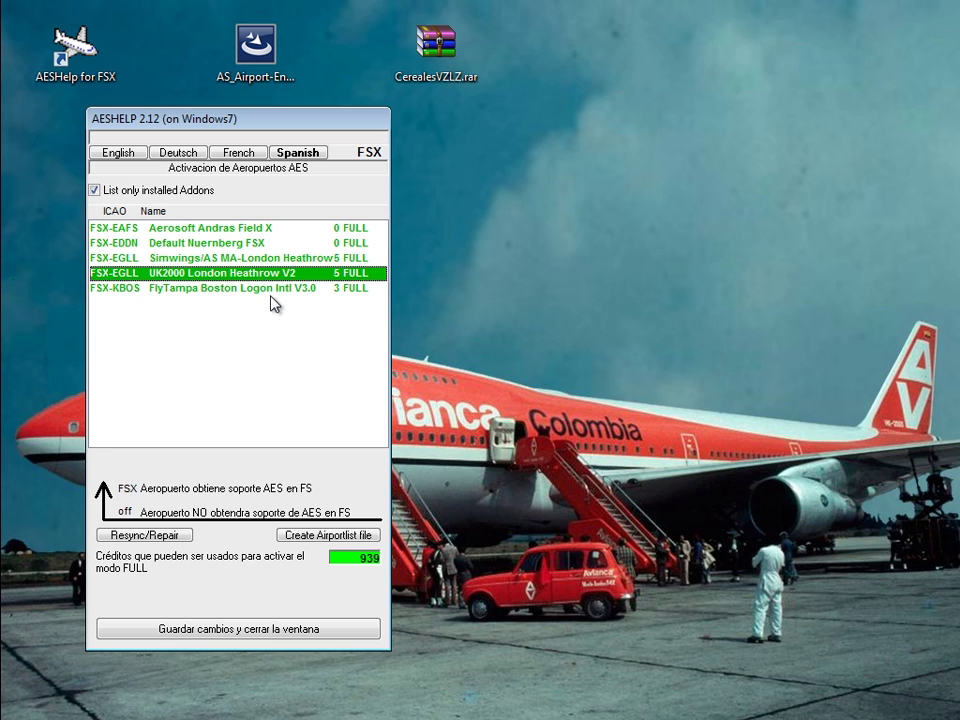
click(260, 259)
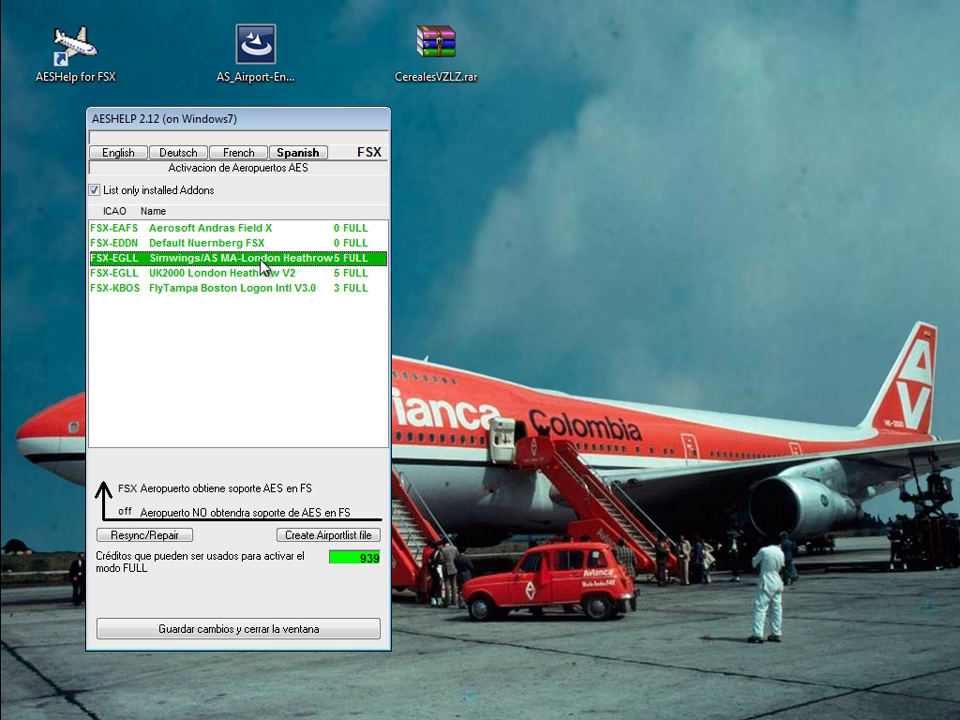
click(257, 274)
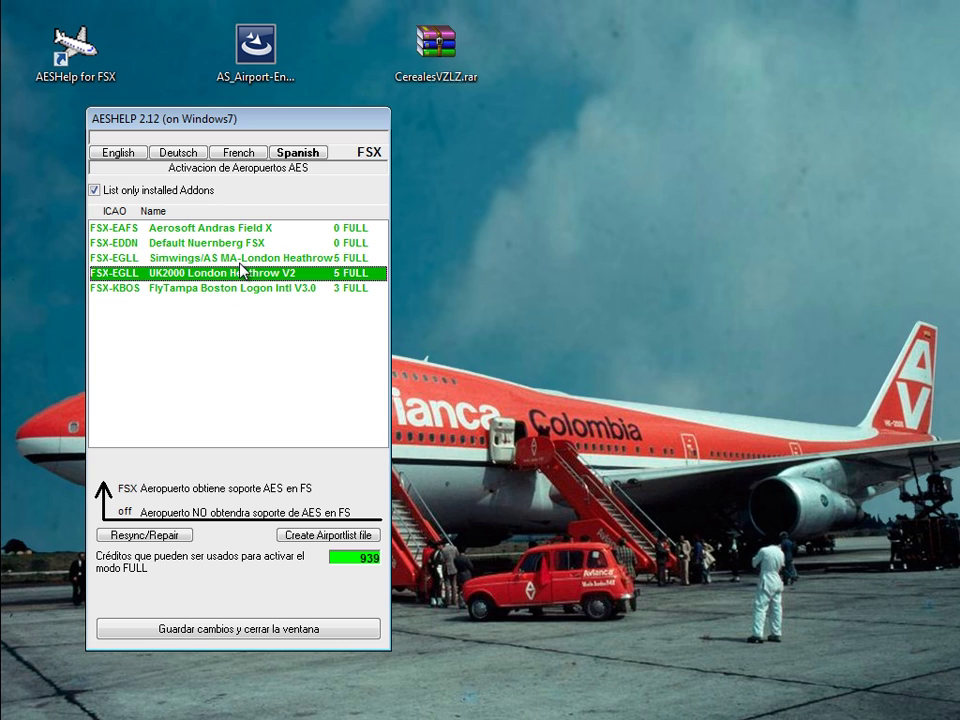
click(250, 264)
click(252, 272)
click(274, 262)
click(268, 273)
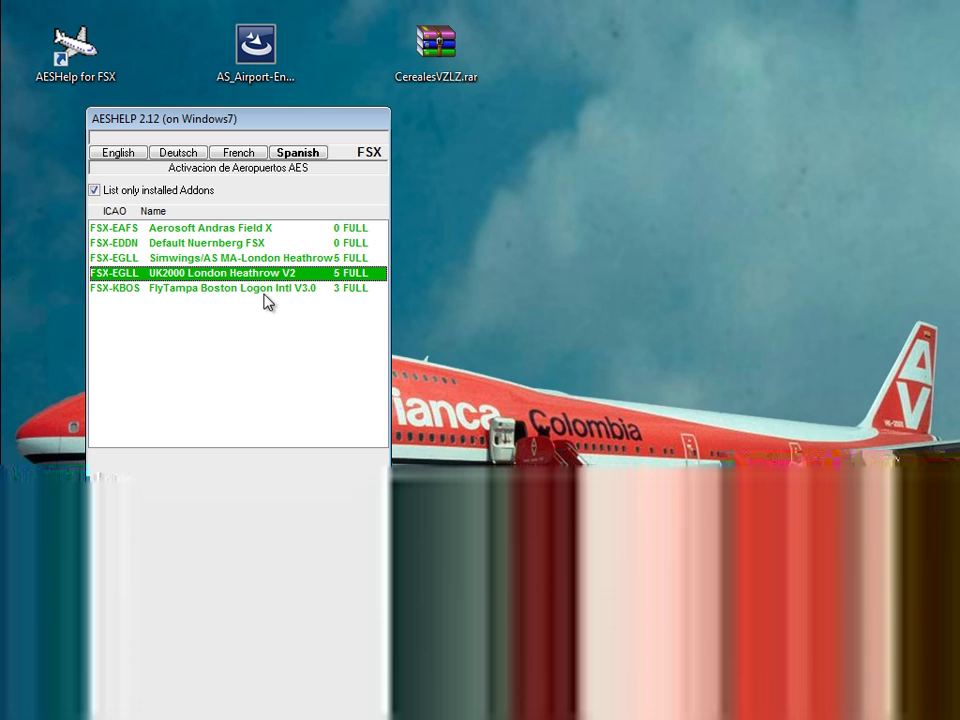
click(246, 249)
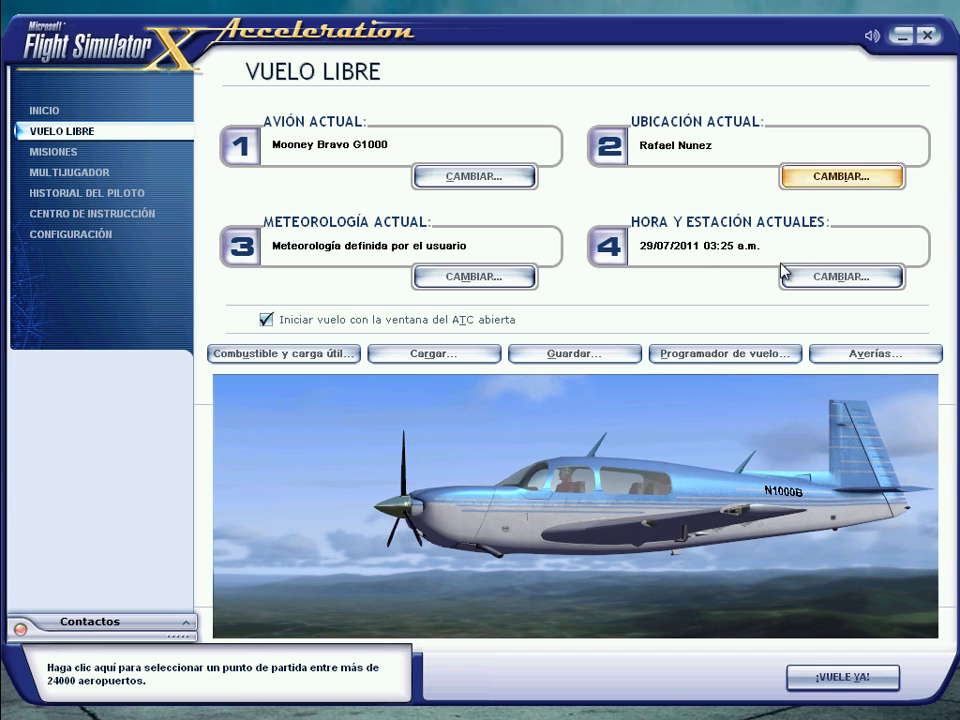
In Flight Simulator X, set the starting airport to Andras Field by its ID EAFS, accept it and launch the flight
key(Return)
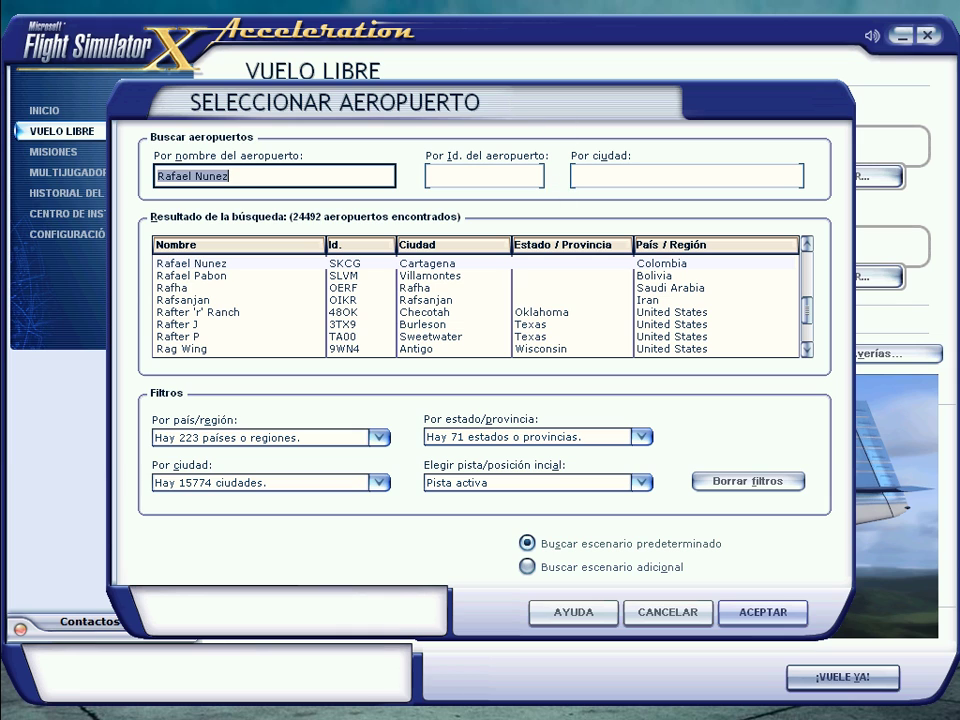
click(484, 175)
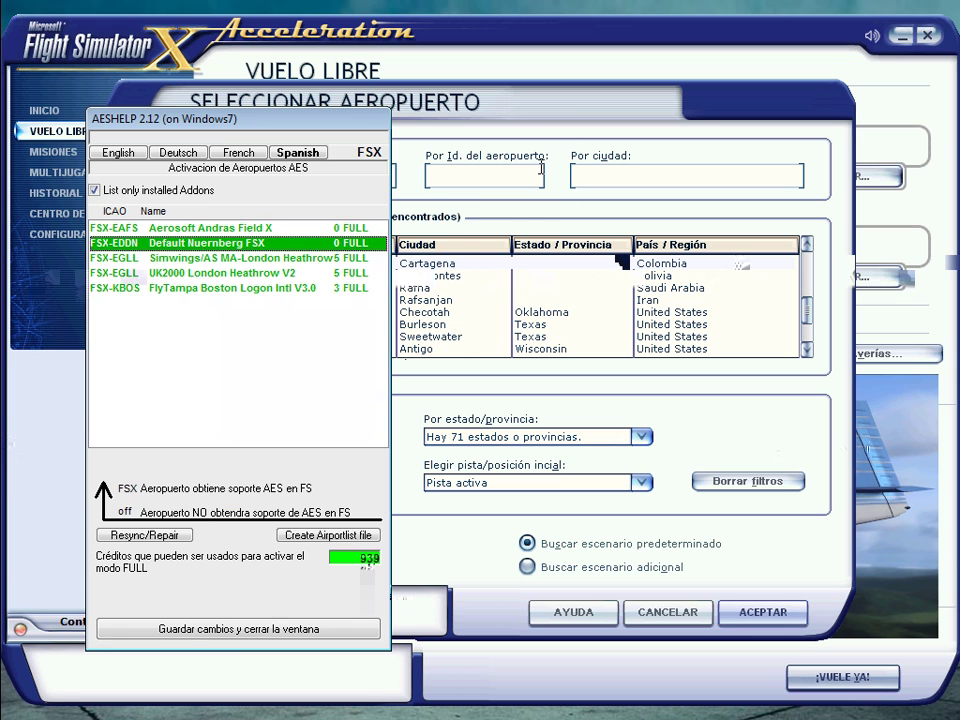
text(EAFS)
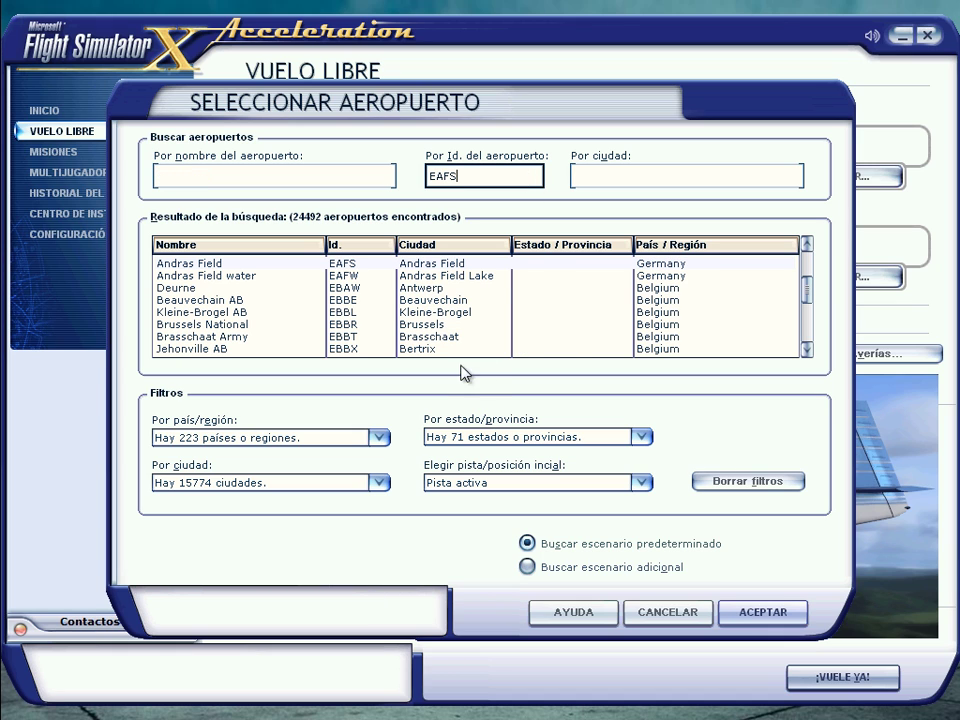
click(761, 615)
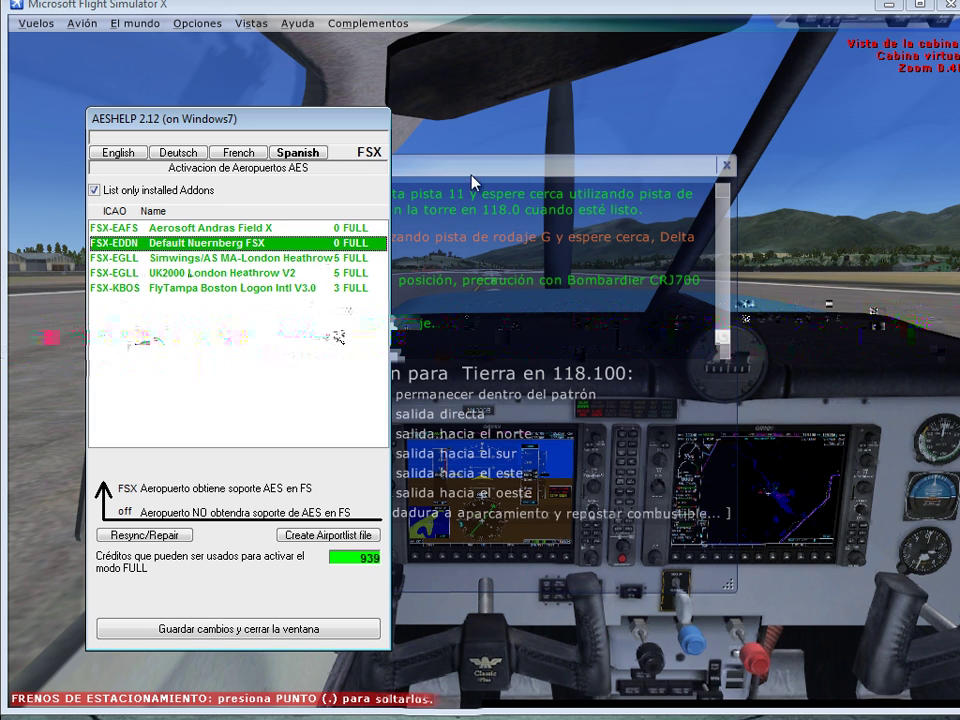
Close the ATC menu and release the parking brakes, ending in the virtual cockpit view
click(407, 181)
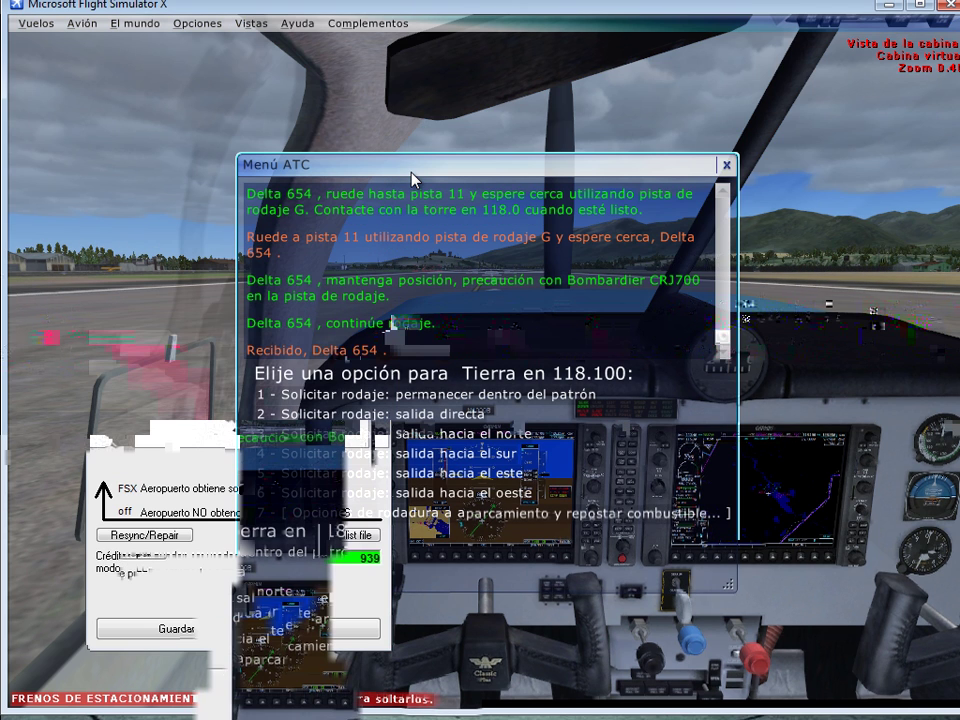
click(727, 164)
key(s)
key(s)
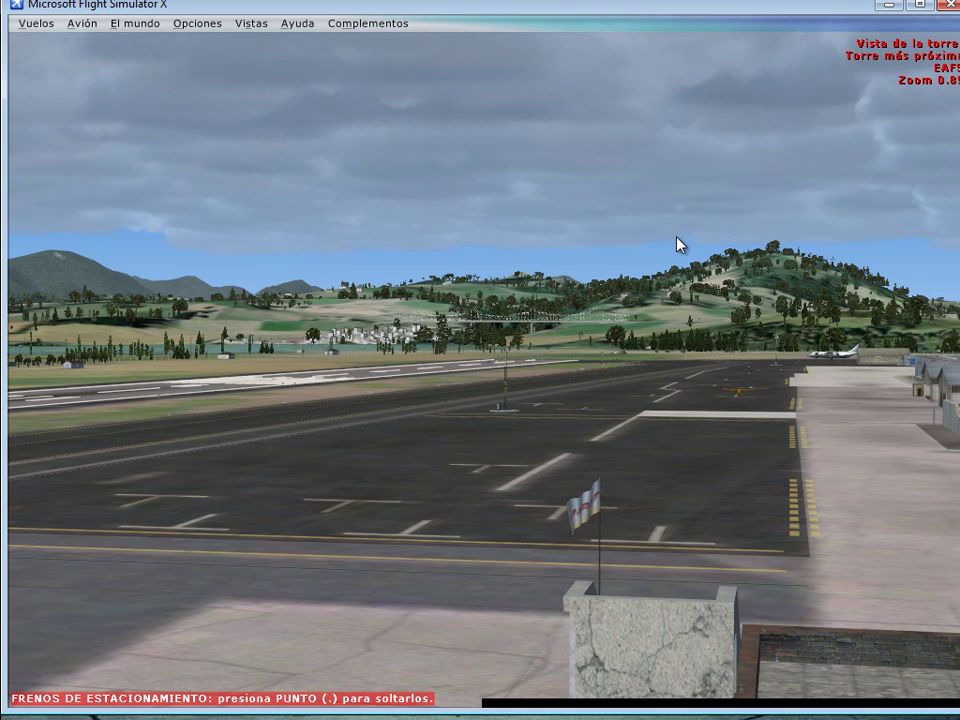
key(period)
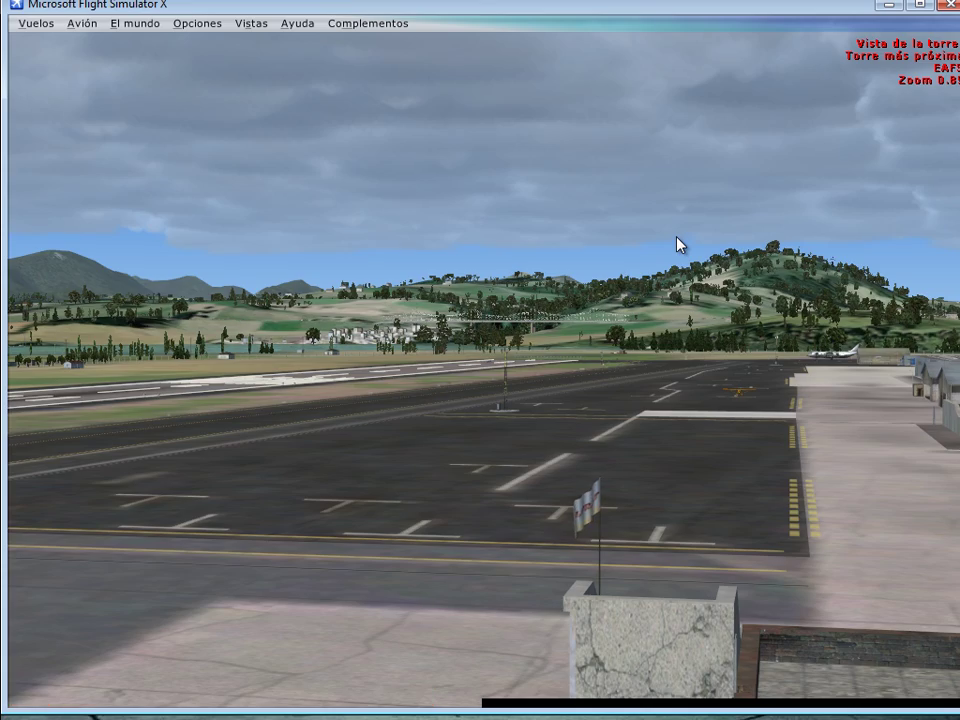
key(F9)
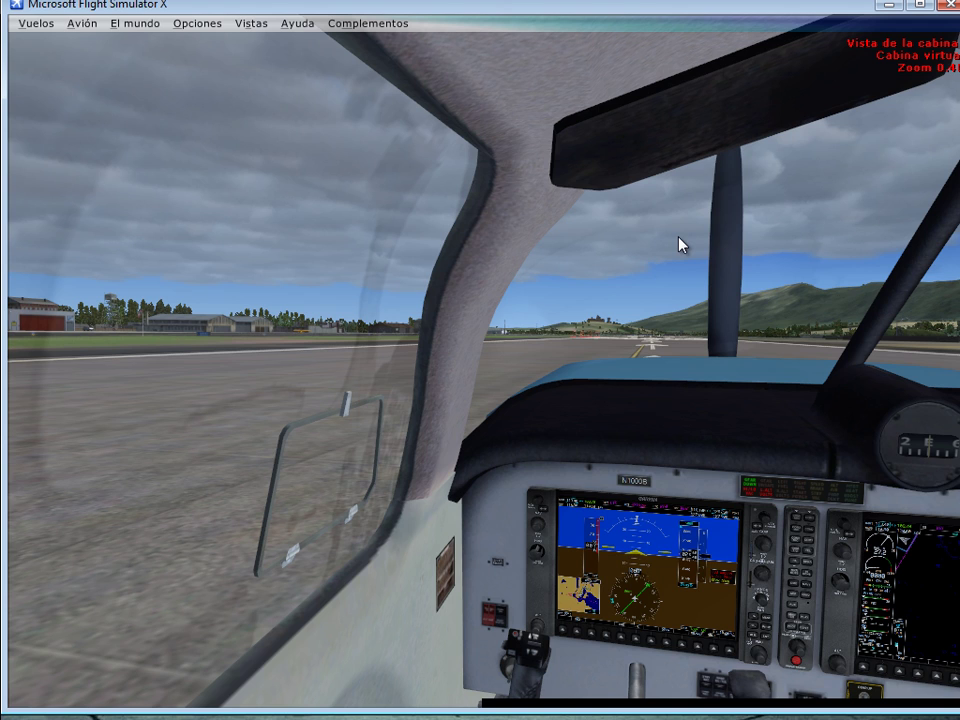
Check the VistaMare key assignments and leave them without making changes
click(369, 23)
mouse_move(388, 80)
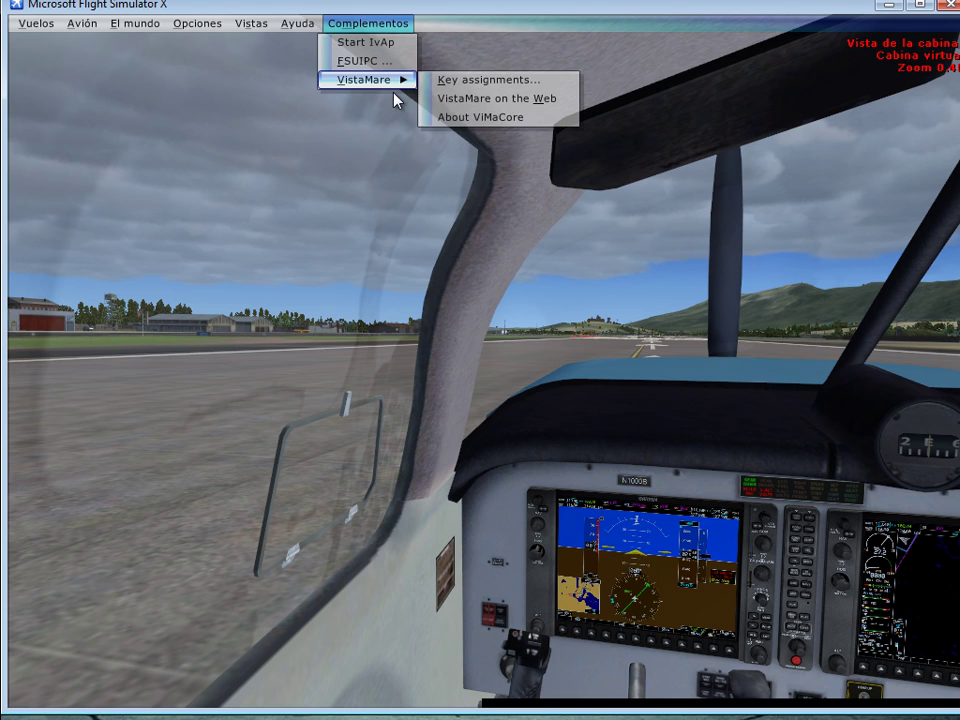
click(490, 80)
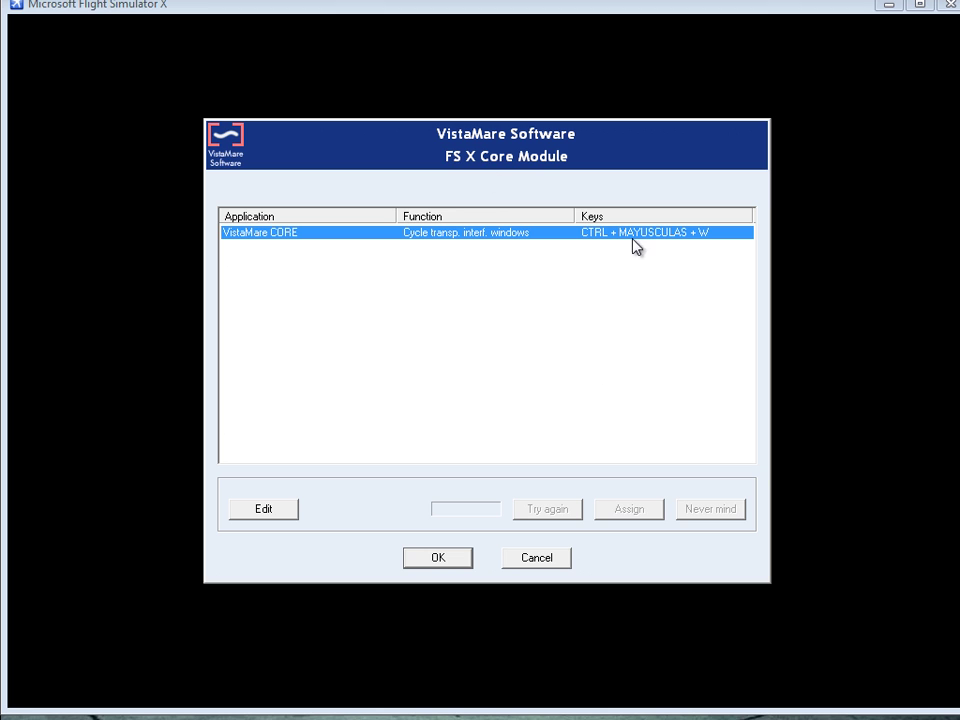
click(536, 559)
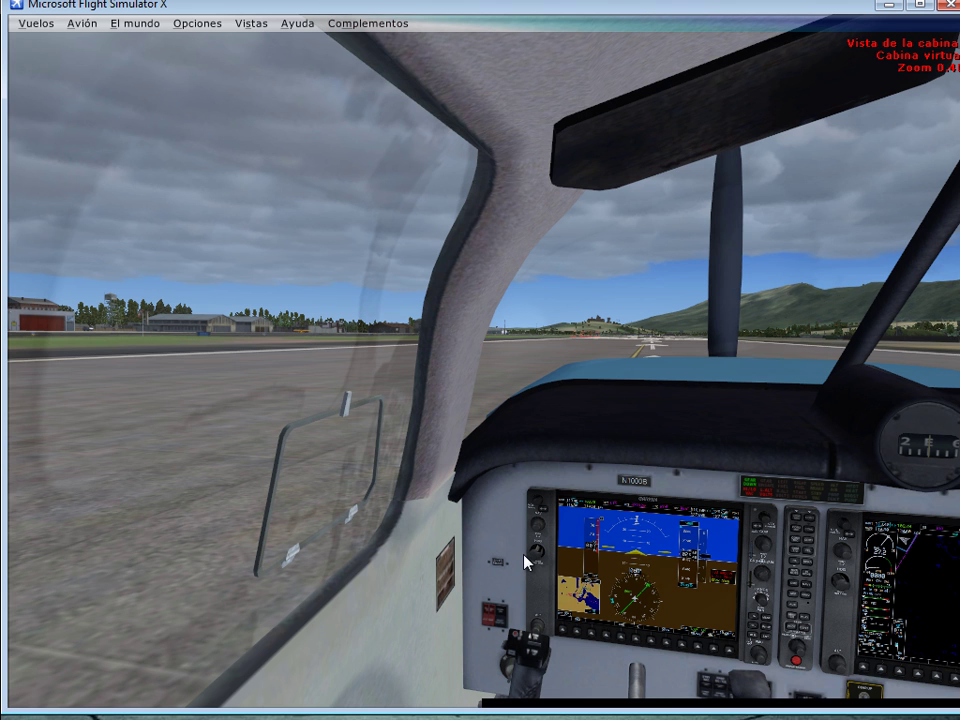
Bring up the AES window, advance the parking position ten places and request the Follow-Me car to the selected position
key(ctrl+shift+j)
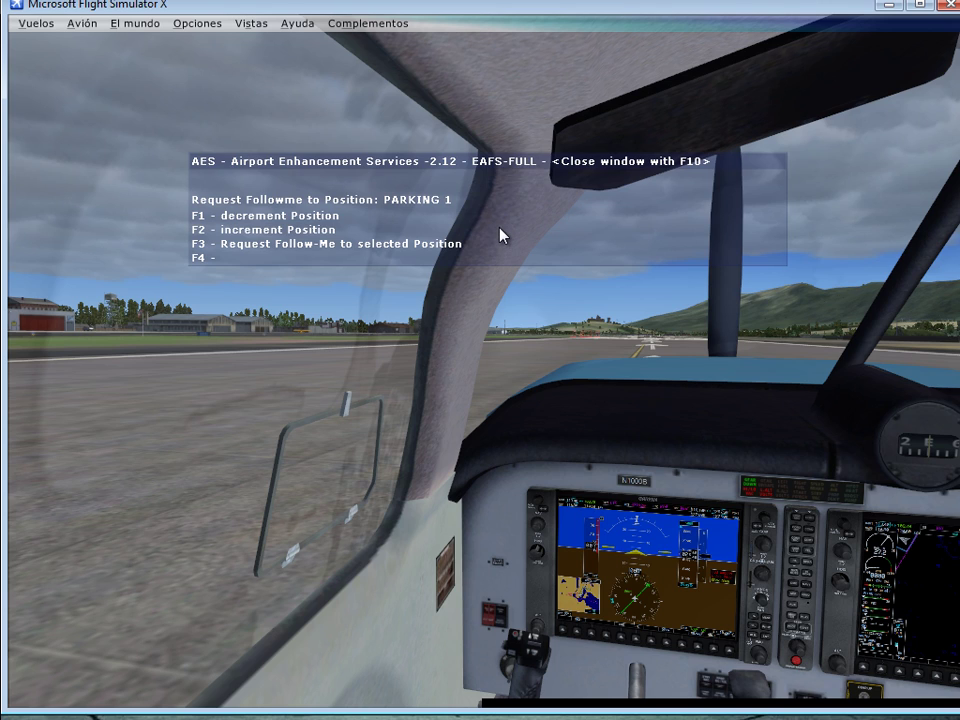
key(F2)
key(F2)
key(F2)
key(F2)
key(F2)
key(F2)
key(F2)
key(F2)
key(F2)
key(F2)
key(F3)
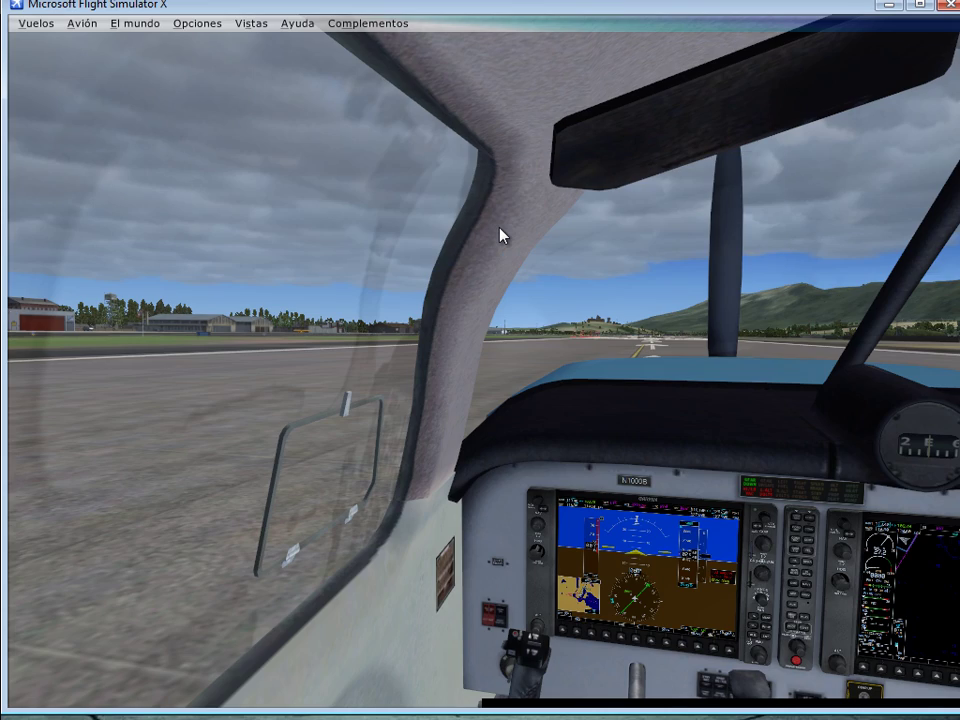
Cycle through the virtual cockpit views to locate the Follow-Me car around the aircraft
key(a)
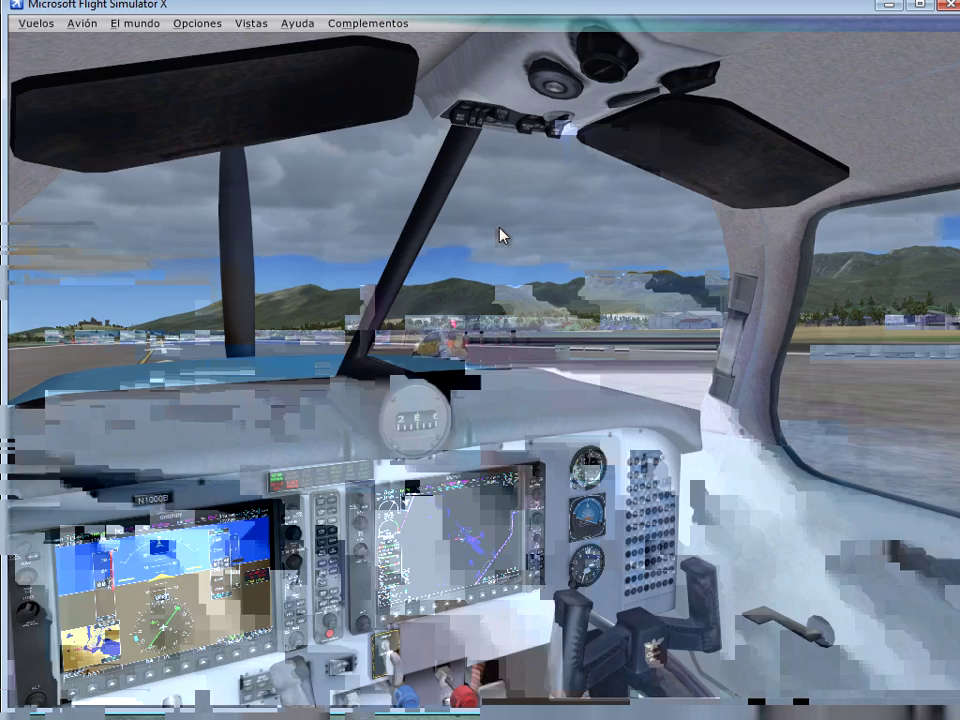
key(a)
key(a)
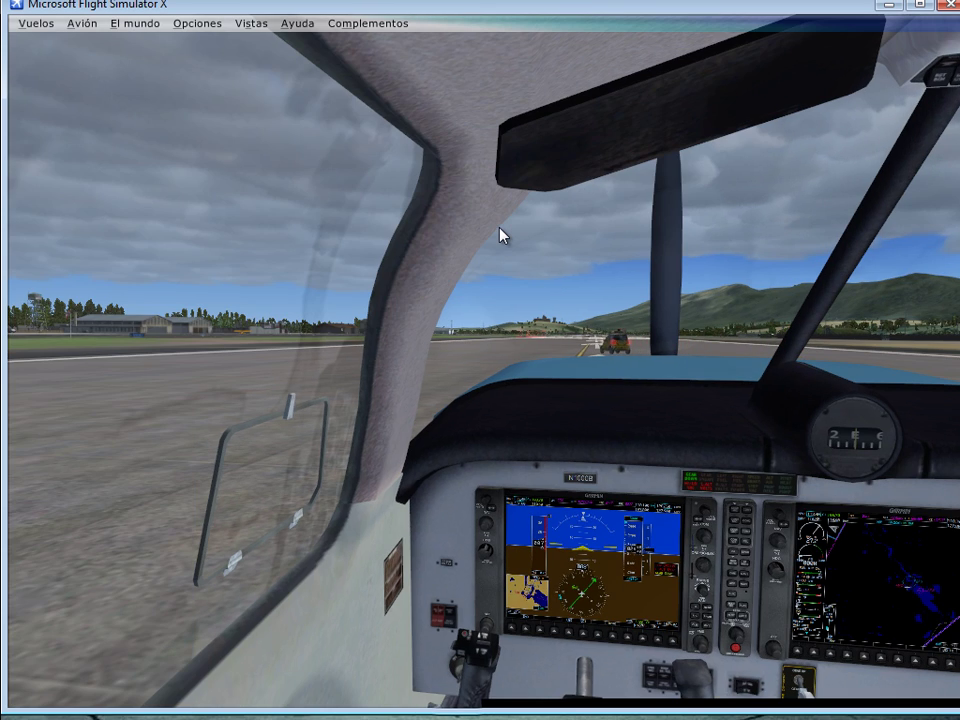
key(a)
key(a)
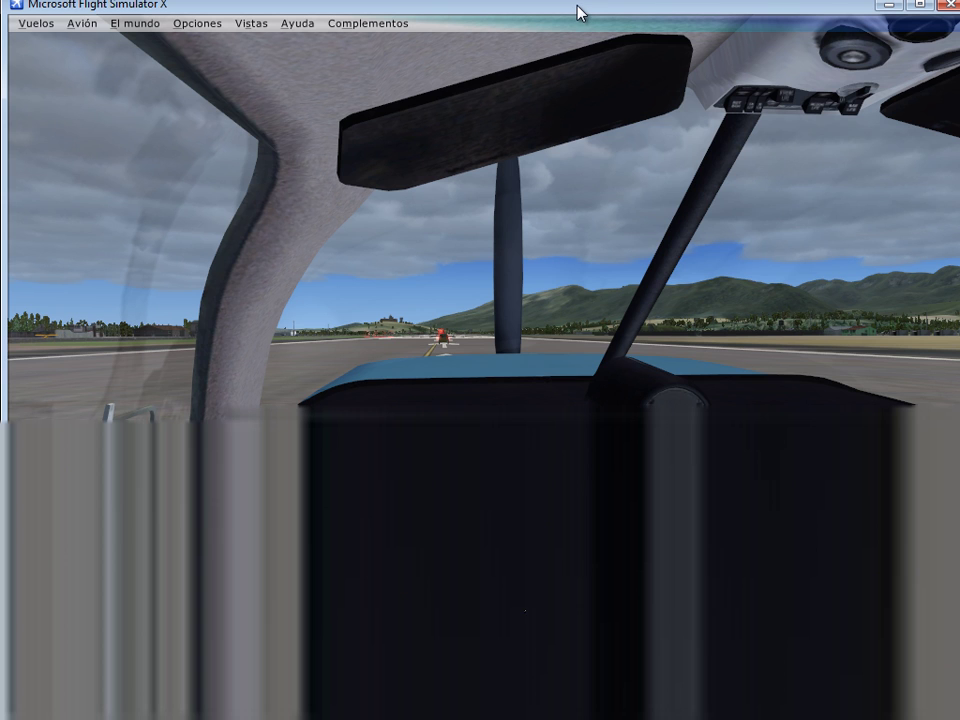
Leave the current flight at Andras Field
key(Escape)
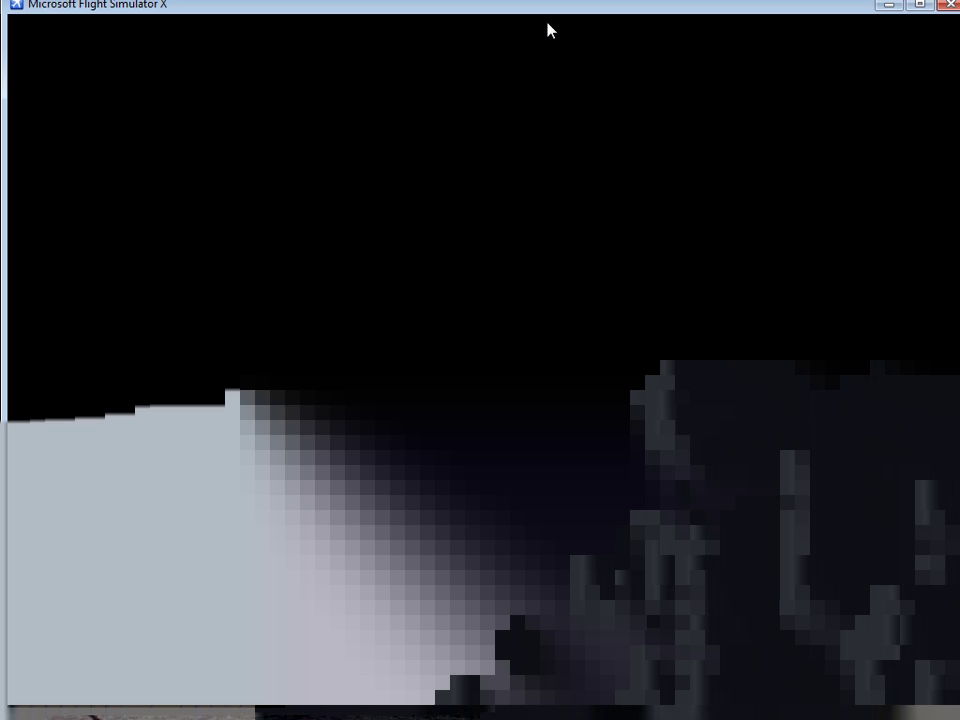